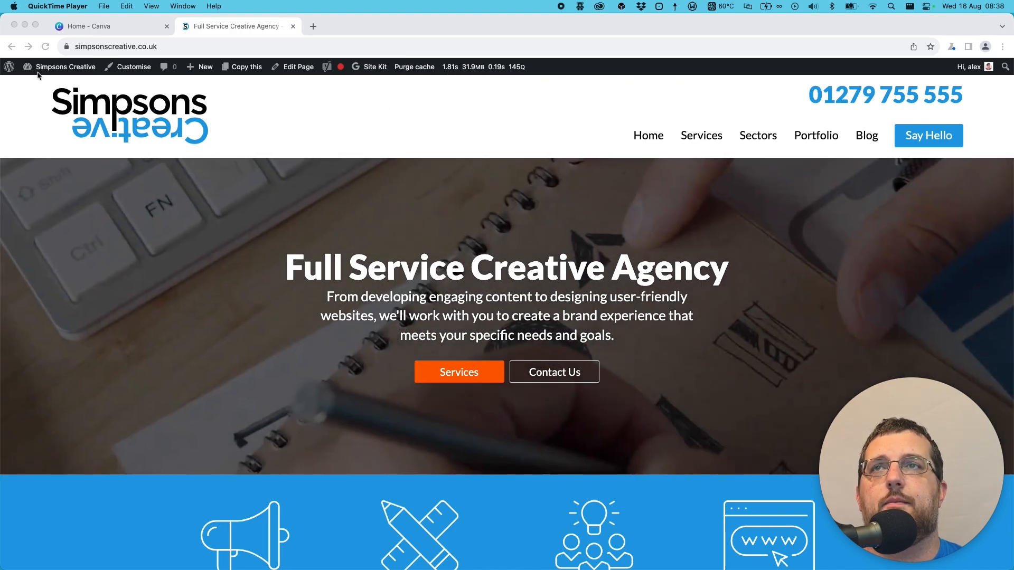
# - Open the site's WordPress dashboard from the homepage and return to the public site
pyautogui.click(21, 106)
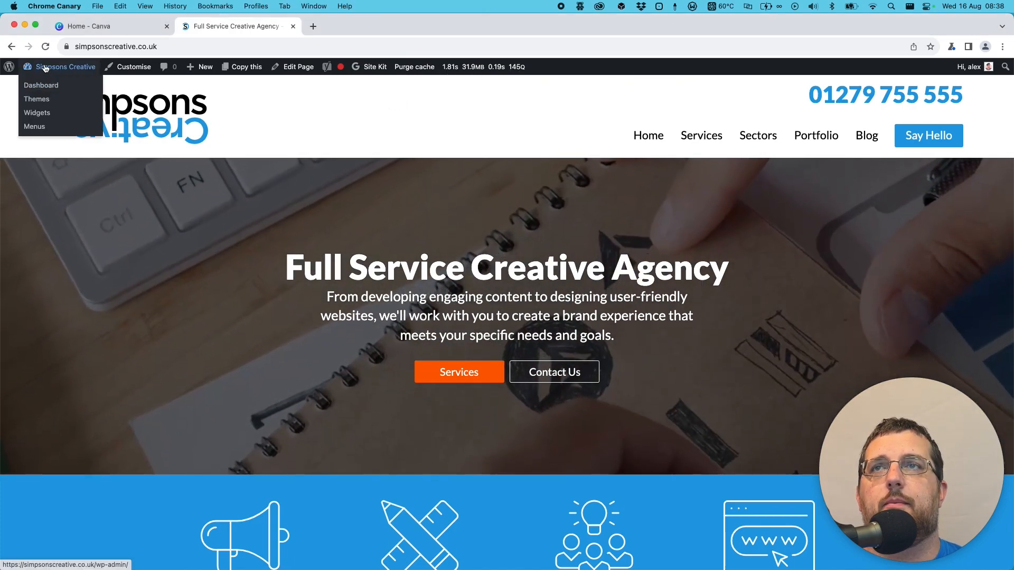
pyautogui.click(47, 68)
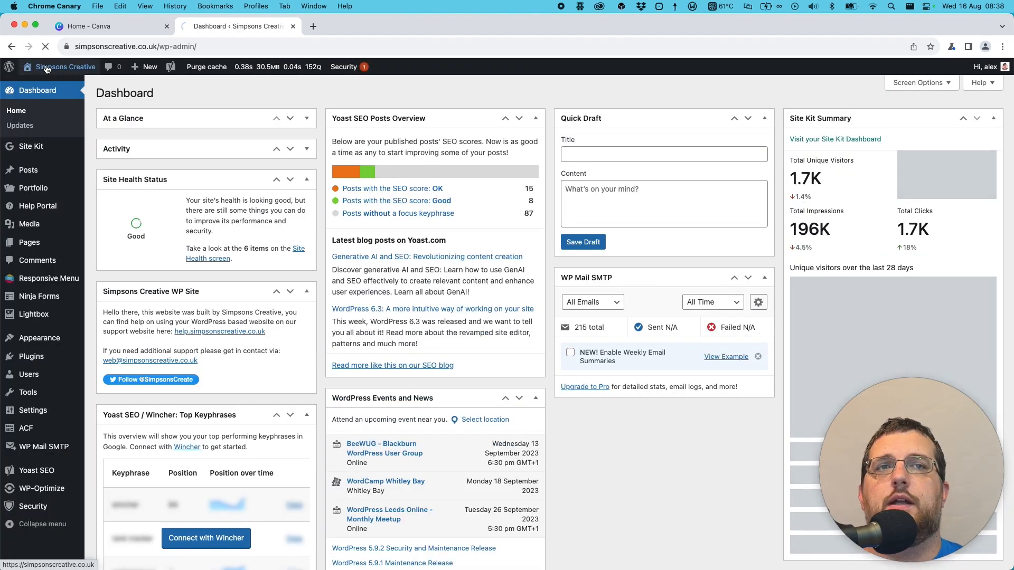
pyautogui.click(47, 69)
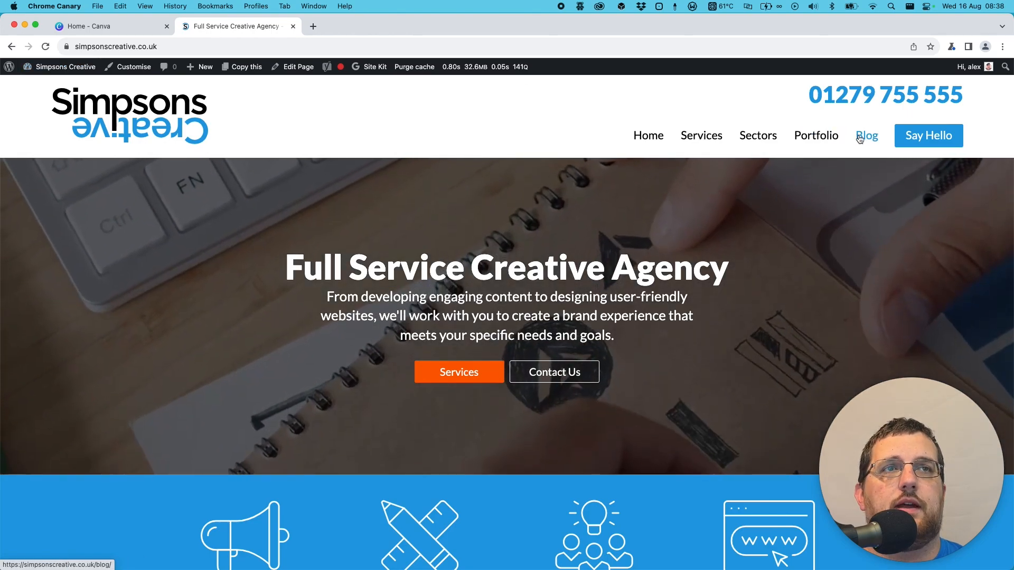
# - Open the blog and read through the article "Just What Is WordPress Anyway?"
pyautogui.click(859, 138)
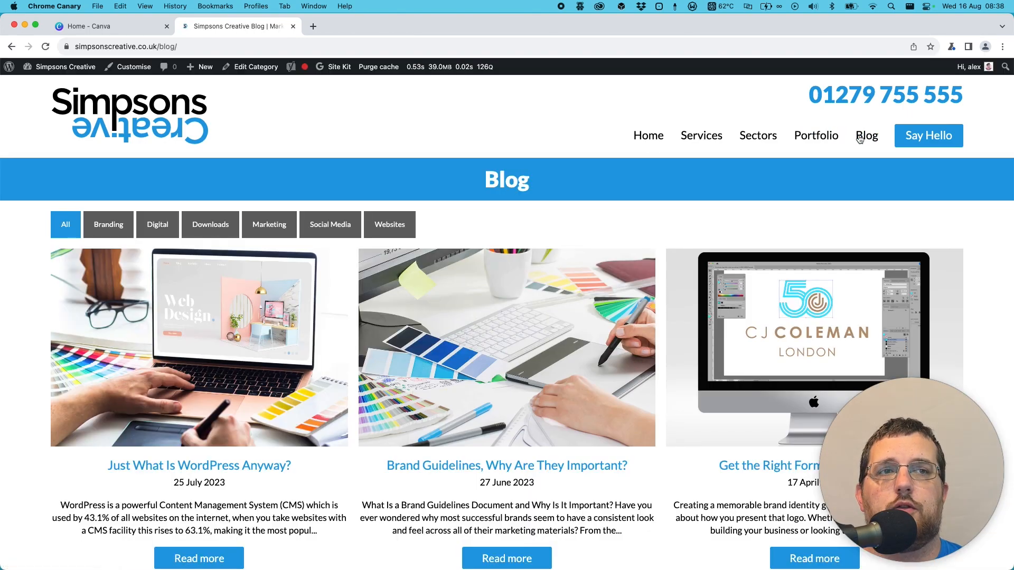
pyautogui.scroll(-5, 801, 330)
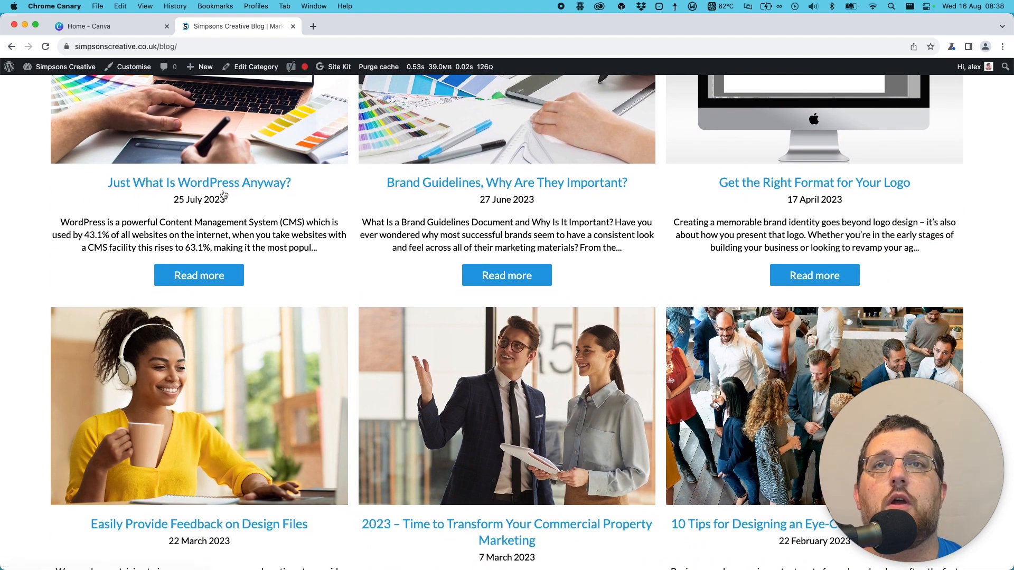
pyautogui.click(225, 189)
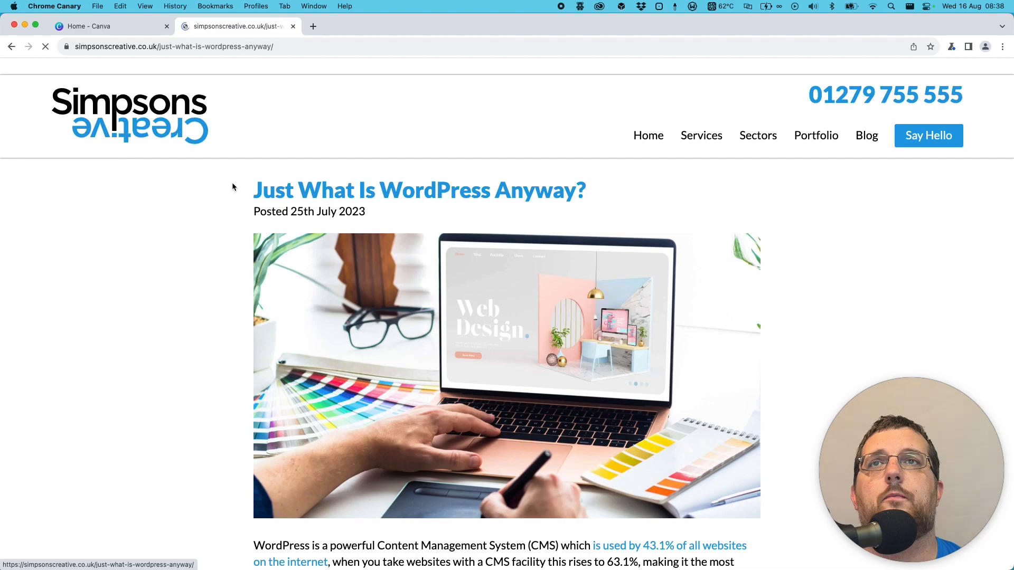
pyautogui.scroll(-2, 264, 195)
pyautogui.scroll(-12, 281, 230)
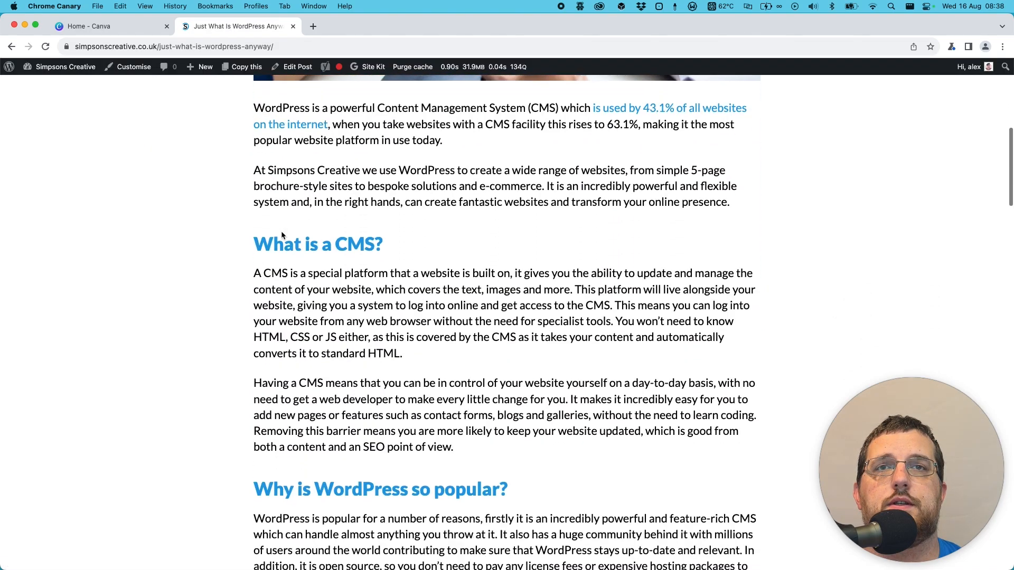
pyautogui.scroll(-9, 281, 232)
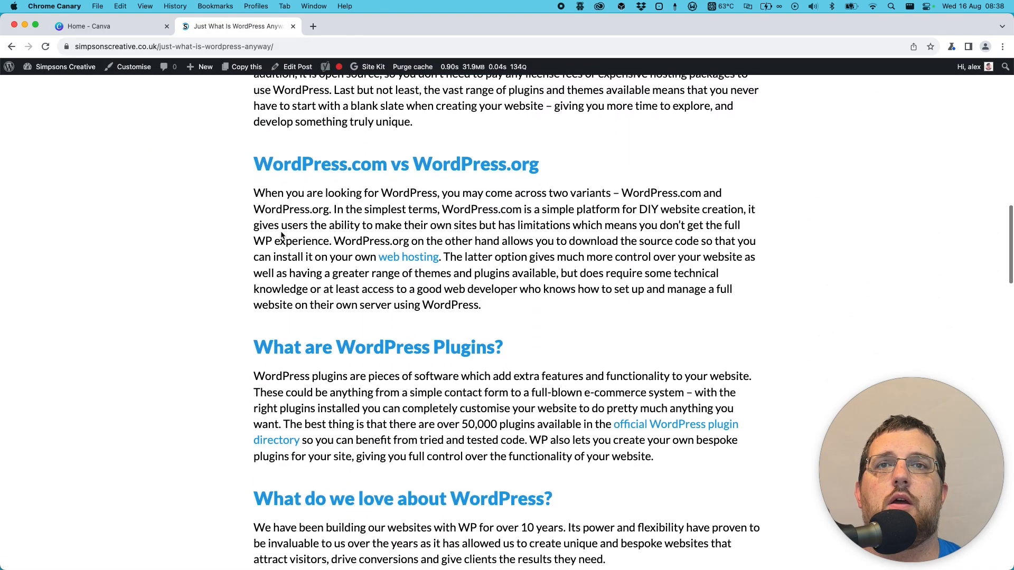
pyautogui.scroll(-5, 281, 236)
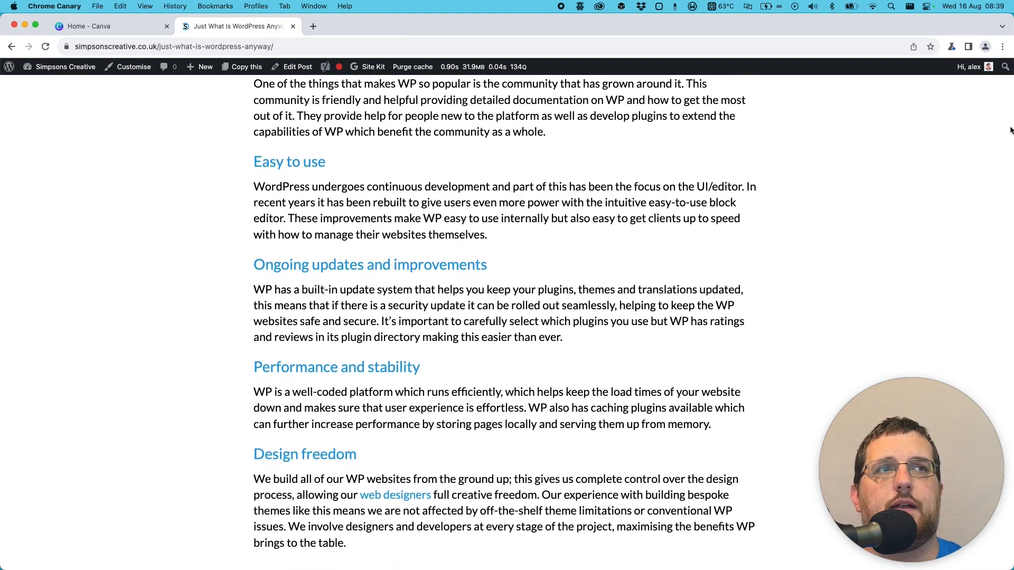
# - Narrow the browser window to uncover the desktop files, and check the marketing agency article's Word document before closing it
pyautogui.moveTo(1011, 128); pyautogui.dragTo(768, 136)
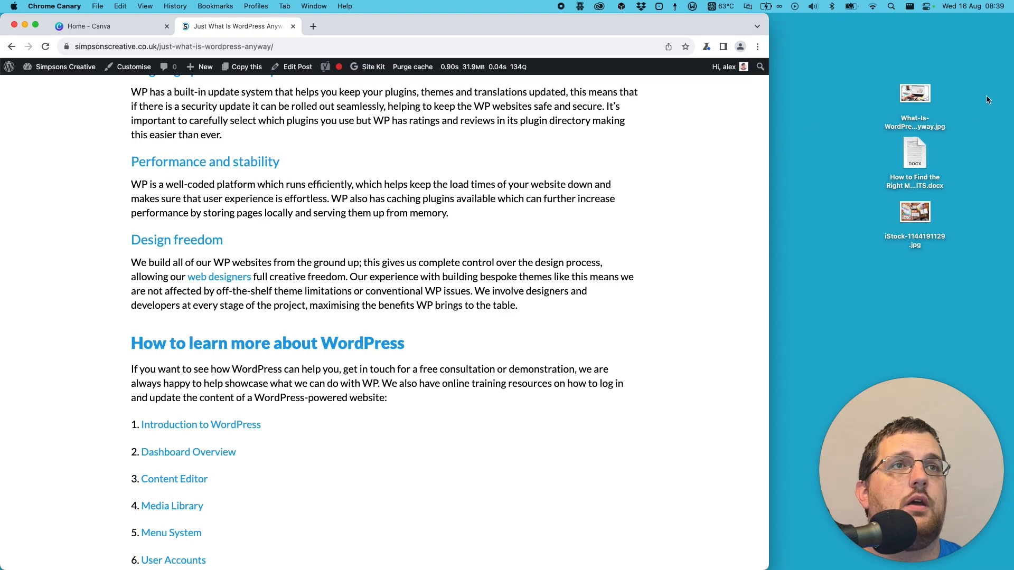
pyautogui.click(932, 91)
pyautogui.doubleClick(916, 151)
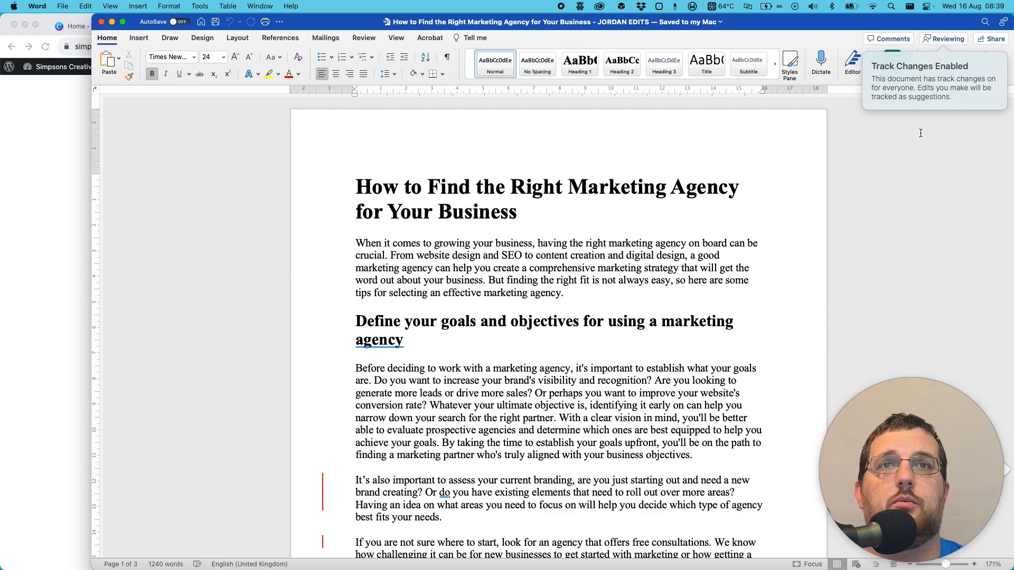
pyautogui.click(101, 22)
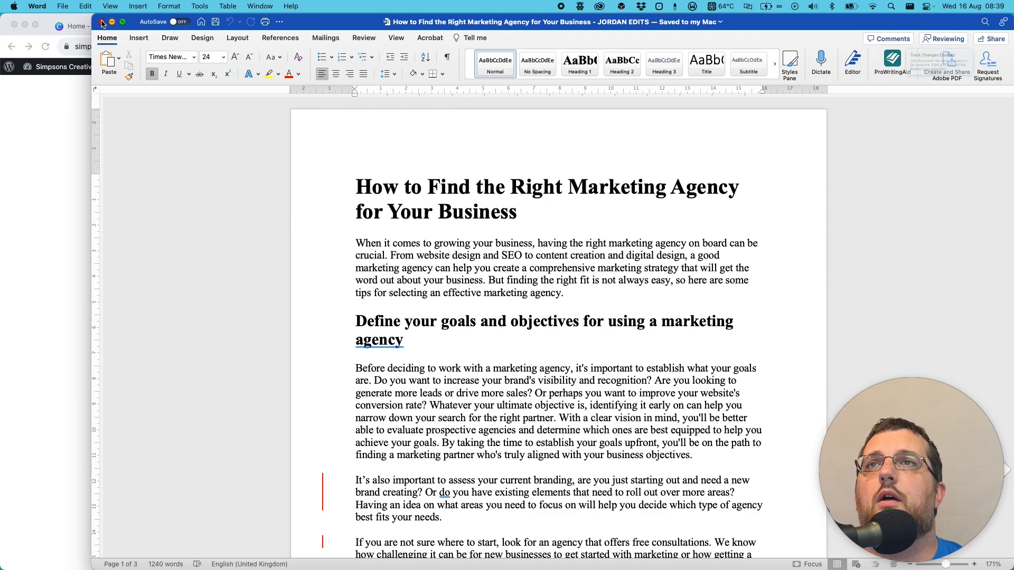
# - Preview the desktop image iStock-1144191129.jpg and close the preview
pyautogui.click(914, 214)
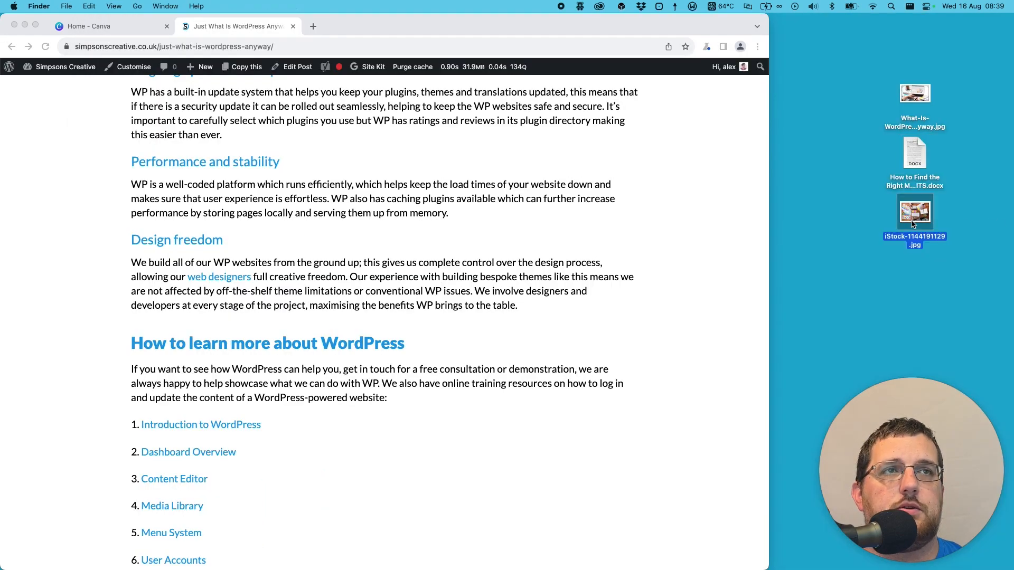
pyautogui.press('space')
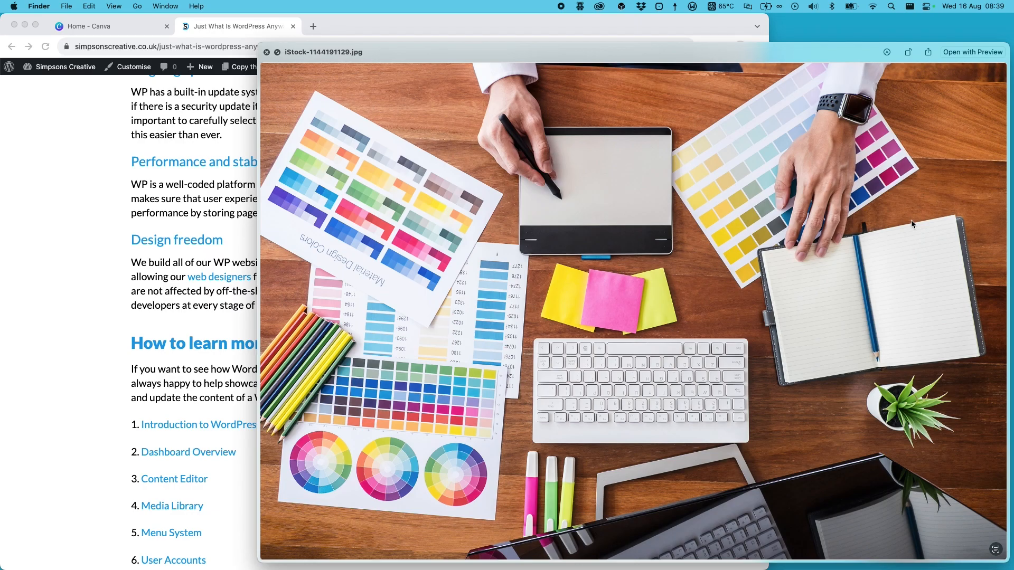
pyautogui.press('space')
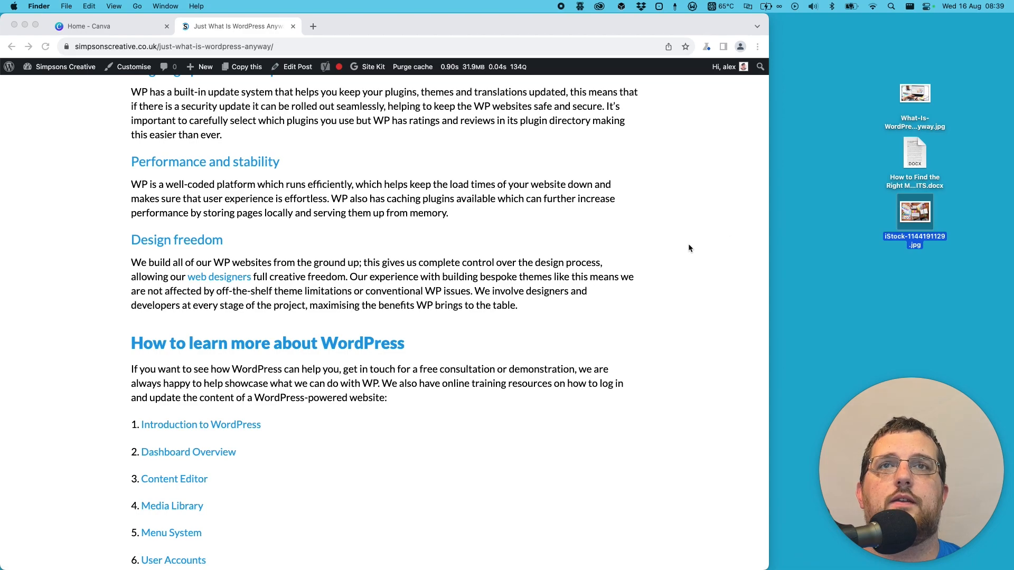
# - Return to the website in the browser and start a new WordPress blog post
pyautogui.click(699, 241)
pyautogui.scroll(15, 591, 253)
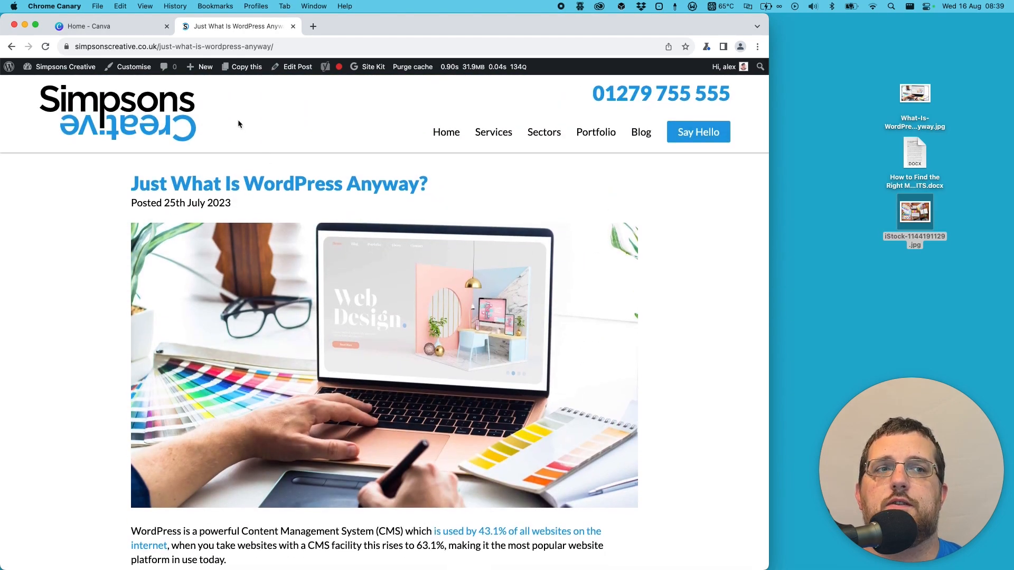
pyautogui.moveTo(200, 75)
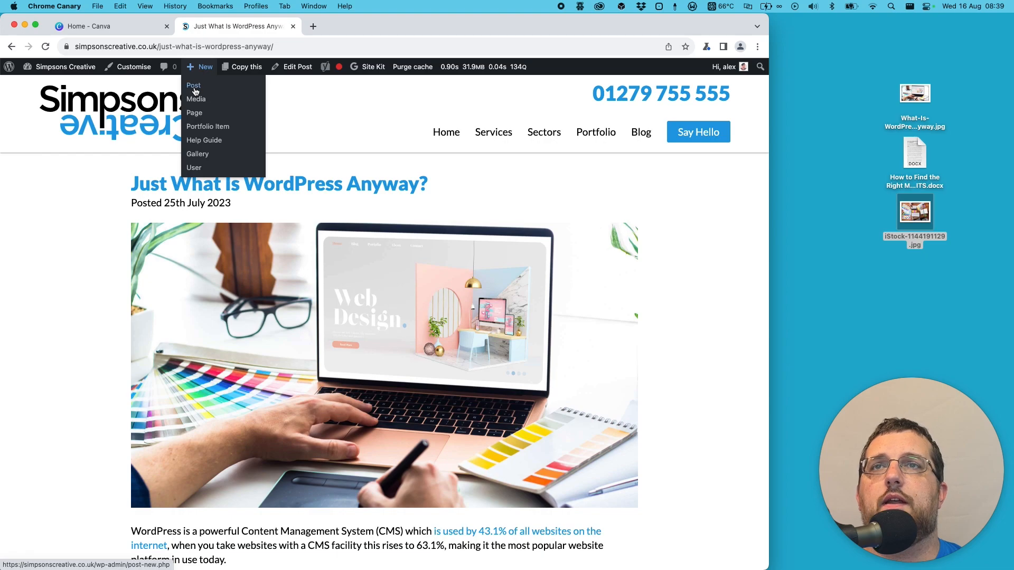
pyautogui.click(194, 87)
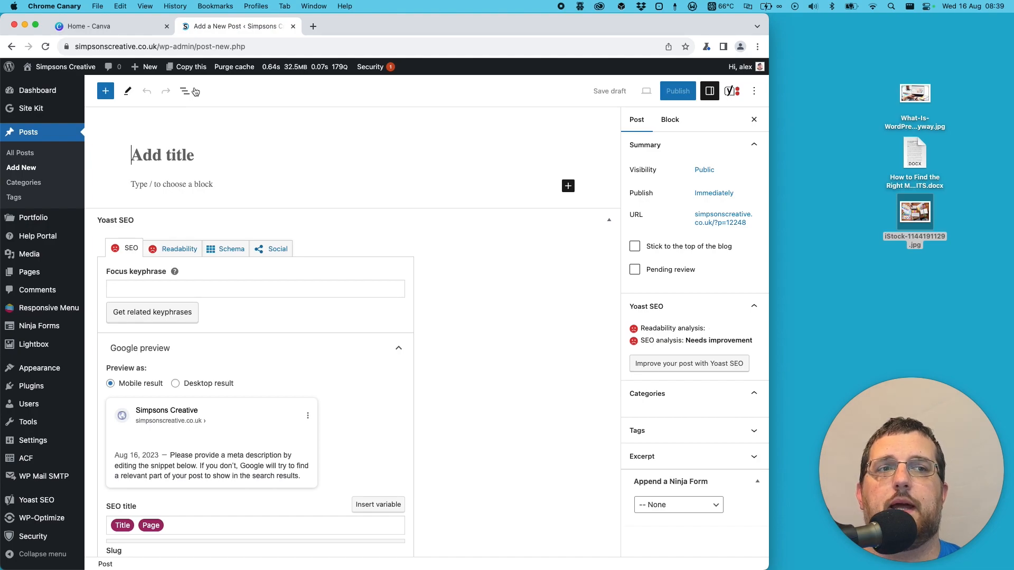
# - Copy the heading "How to Find the Right Marketing Agency for Your Business" from the Word document into the new post's title
pyautogui.doubleClick(916, 149)
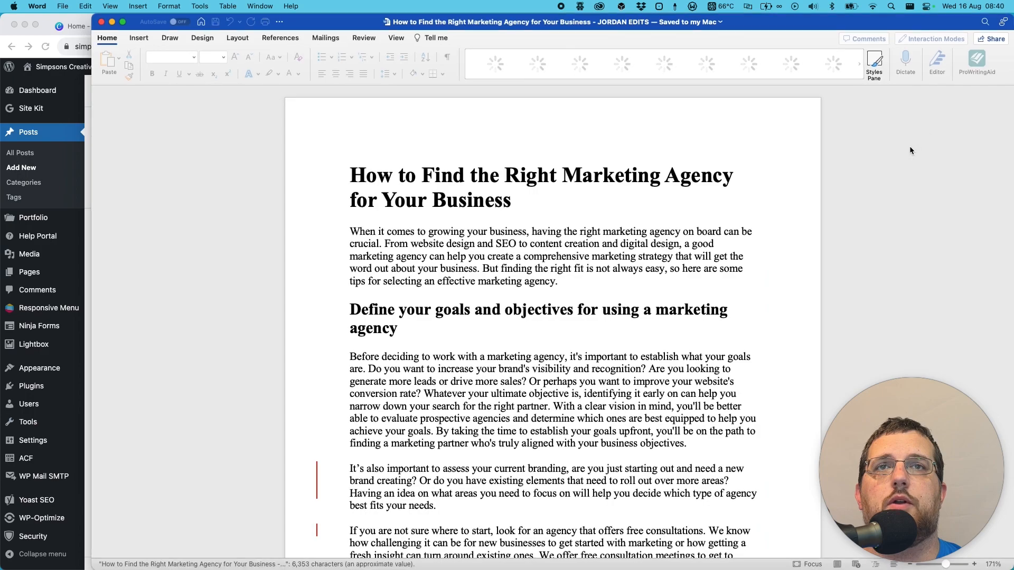
pyautogui.tripleClick(442, 186)
pyautogui.press('super+c')
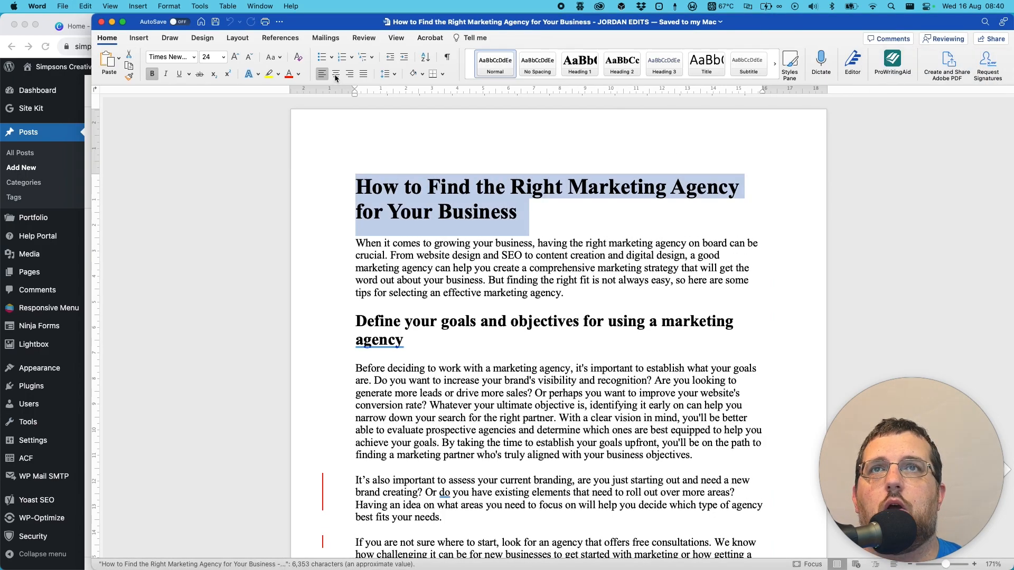
pyautogui.moveTo(310, 25); pyautogui.dragTo(793, 42)
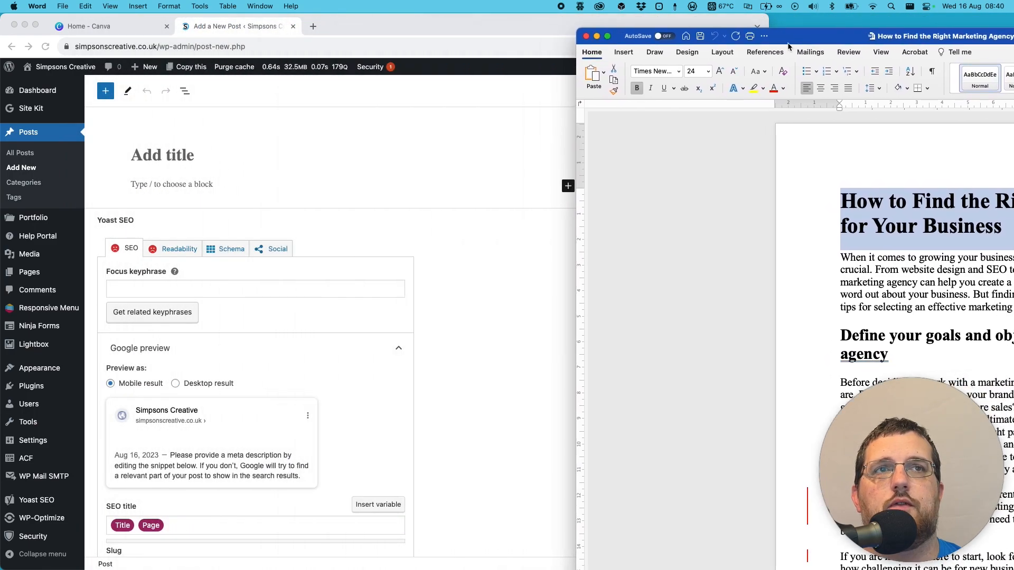
pyautogui.click(335, 157)
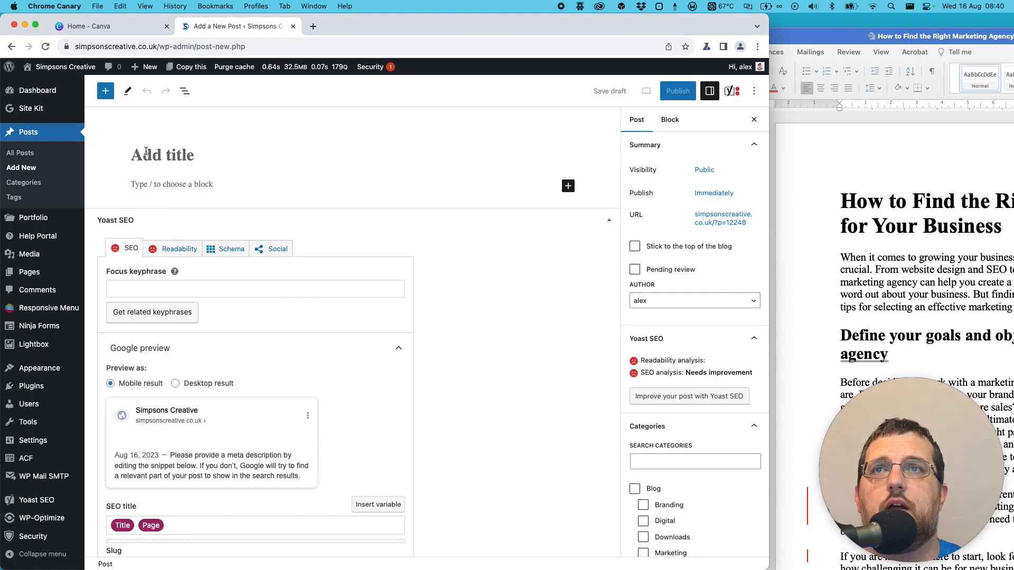
pyautogui.press('super+v')
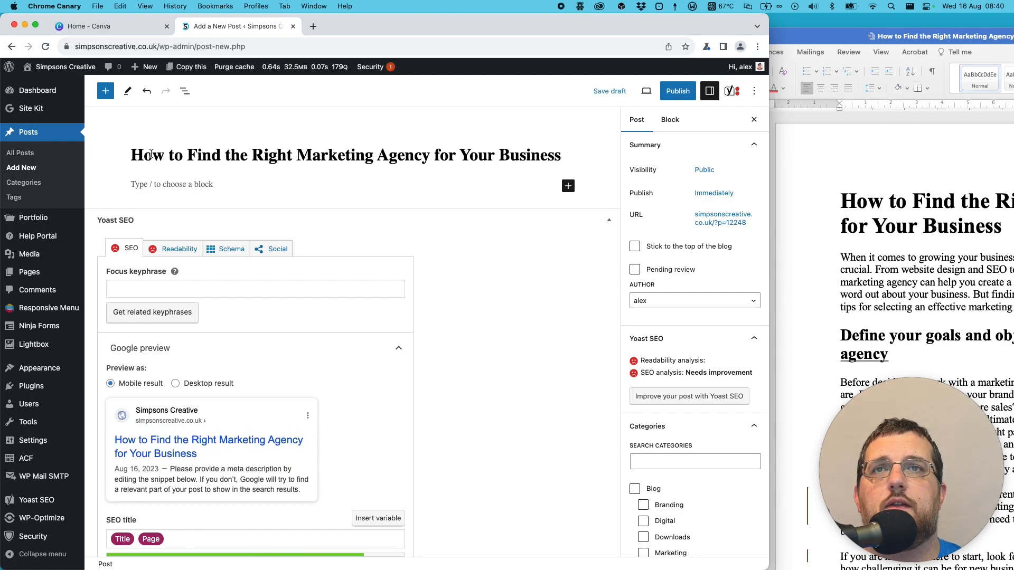
pyautogui.moveTo(152, 155); pyautogui.dragTo(488, 157)
pyautogui.click(488, 156)
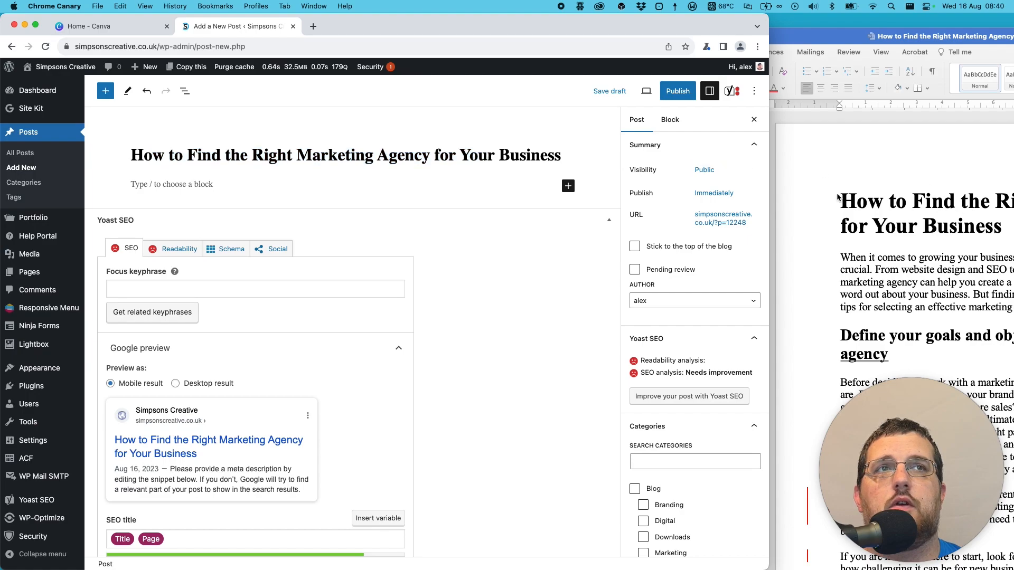
# - Copy all text below the title in the Word document, through the end of "About us", into the post's body
pyautogui.moveTo(852, 40); pyautogui.dragTo(341, 17)
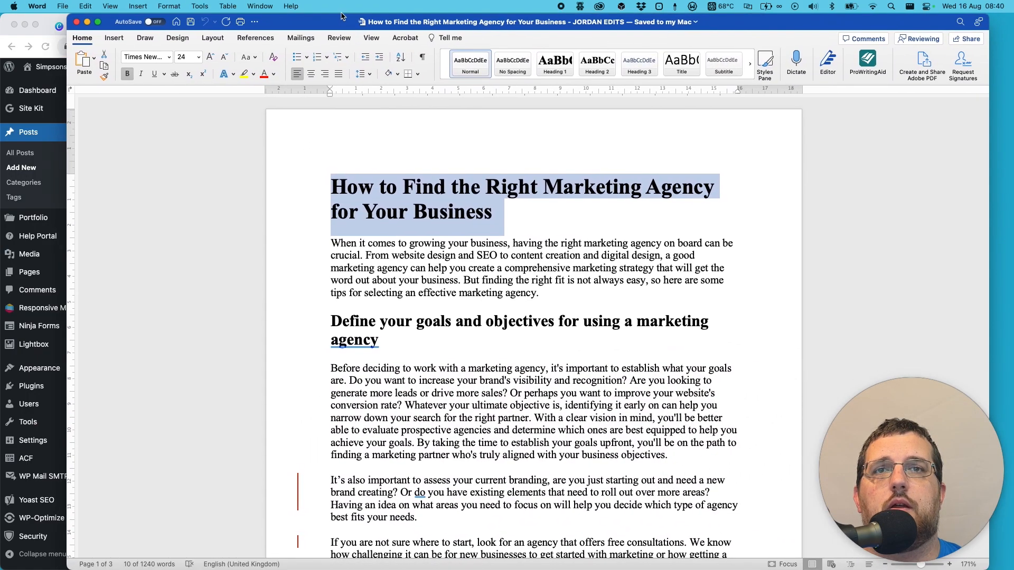
pyautogui.click(367, 241)
pyautogui.moveTo(332, 239); pyautogui.dragTo(647, 567)
pyautogui.click(636, 492)
pyautogui.scroll(-10, 636, 491)
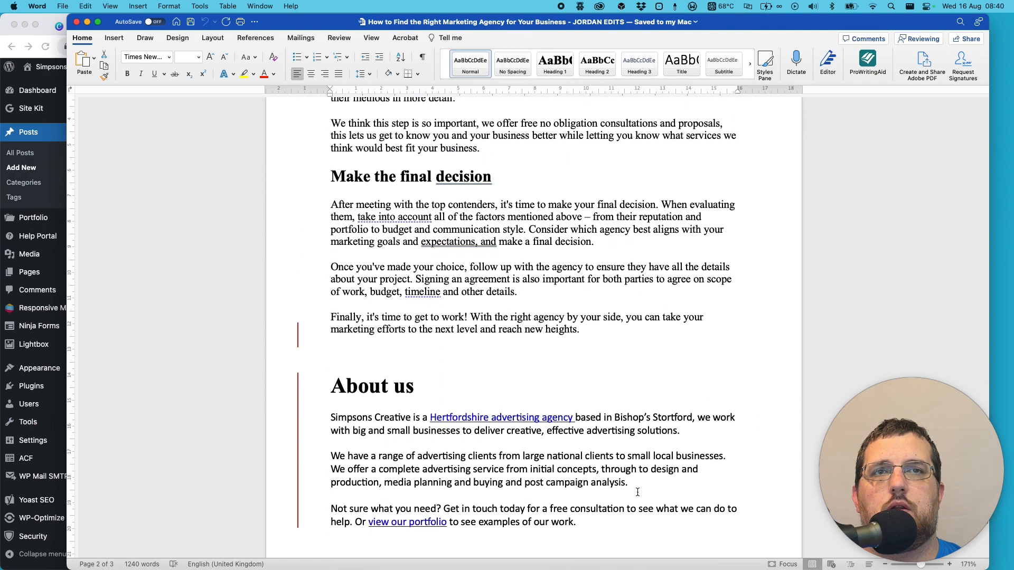
pyautogui.keyDown('shift'); pyautogui.click(595, 464); pyautogui.keyUp('shift')
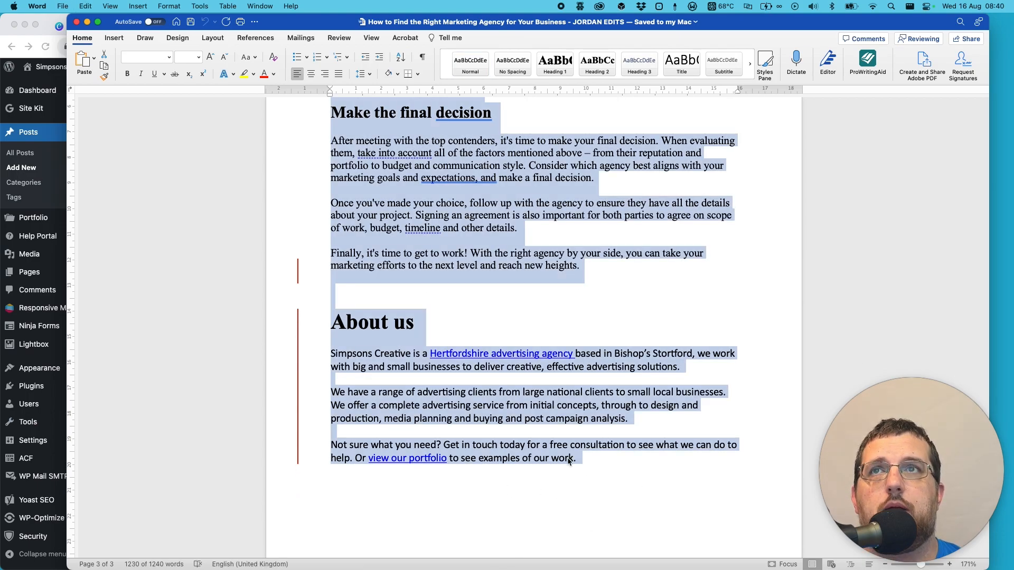
pyautogui.click(55, 21)
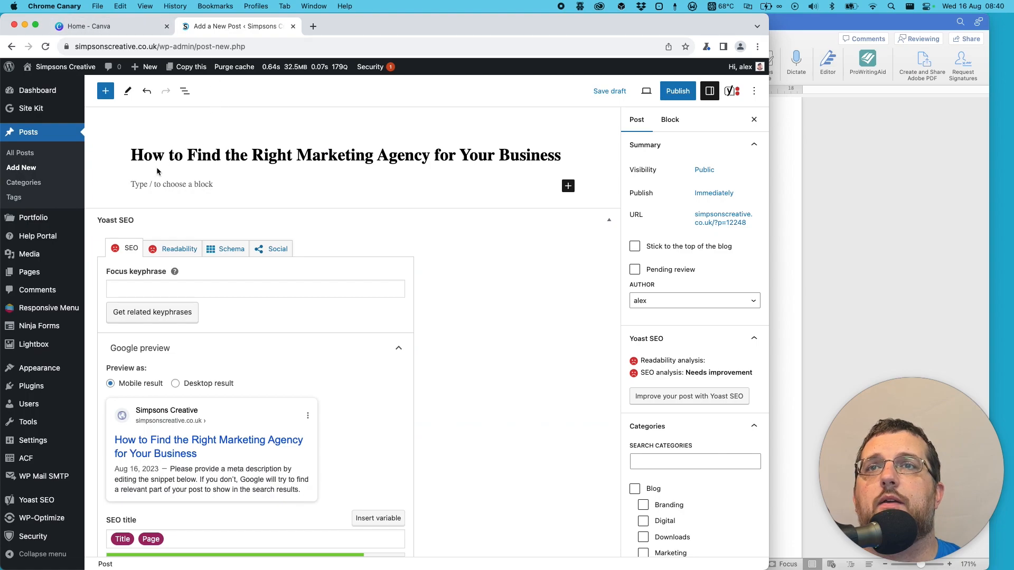
pyautogui.click(139, 183)
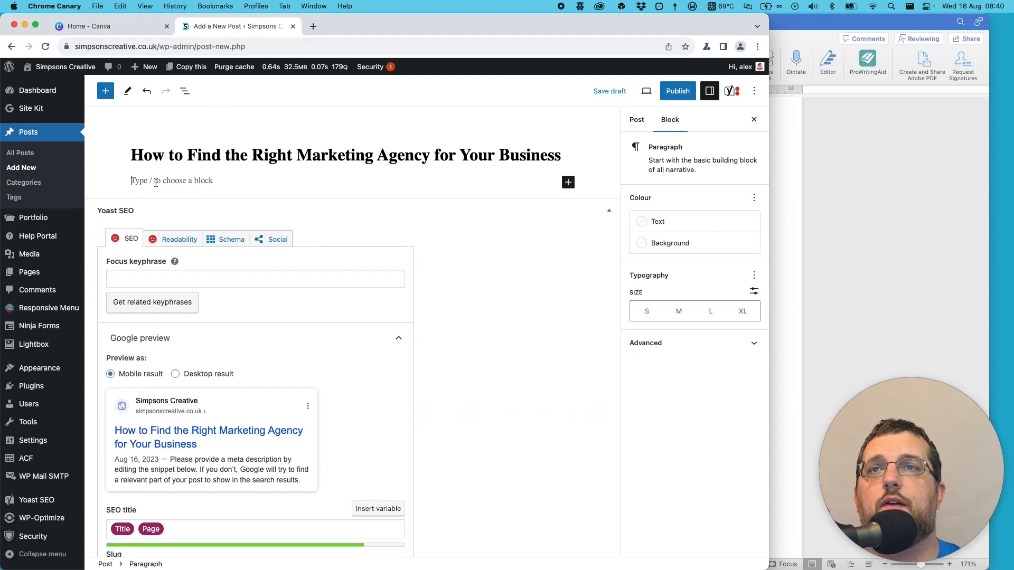
pyautogui.press('super+v')
pyautogui.scroll(20, 417, 223)
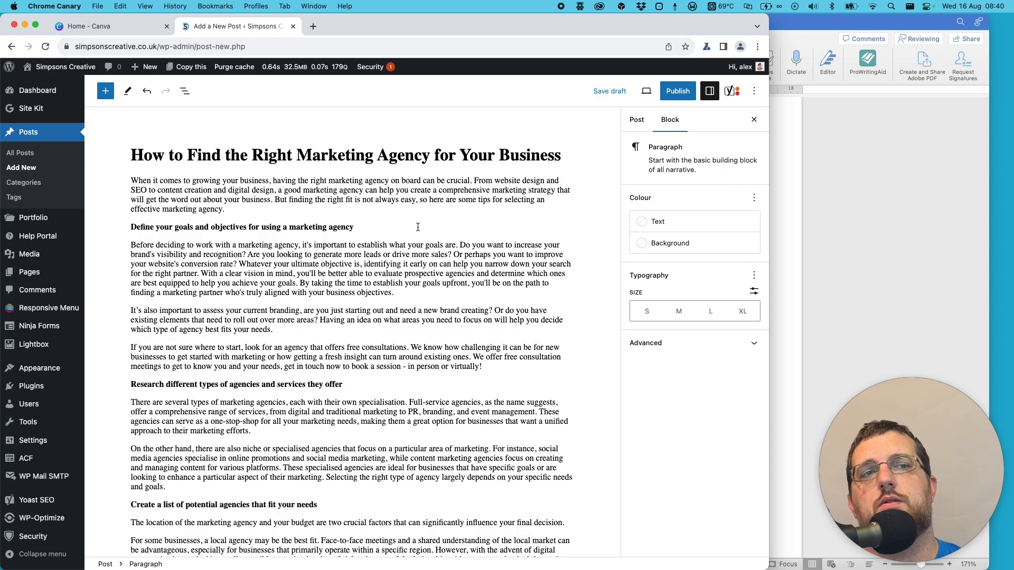
# - Open the post's Document Overview and look through the list of pasted blocks
pyautogui.click(241, 207)
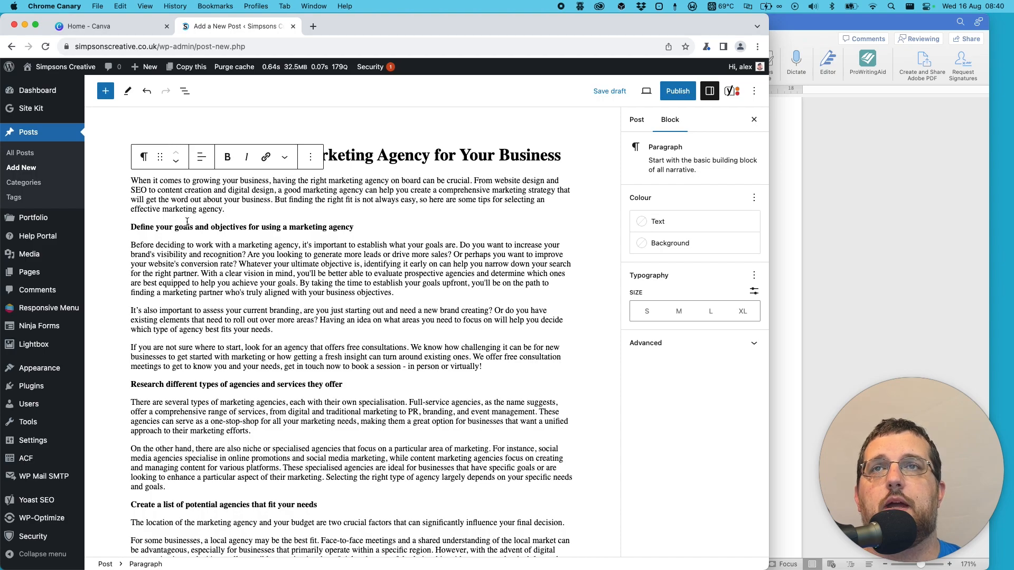
pyautogui.click(185, 91)
pyautogui.scroll(-5, 165, 214)
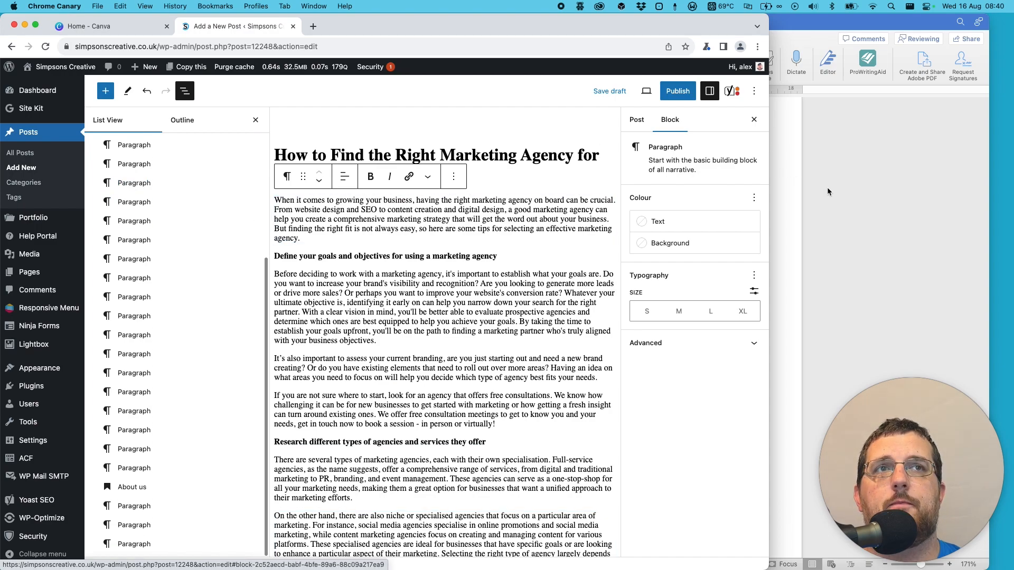
# - Examine the "Ask for recommendations" heading's formatting in the Word document, and close the document and the post's block overview
pyautogui.click(852, 195)
pyautogui.scroll(5, 715, 266)
pyautogui.click(715, 266)
pyautogui.scroll(15, 716, 267)
pyautogui.moveTo(332, 269); pyautogui.dragTo(392, 269)
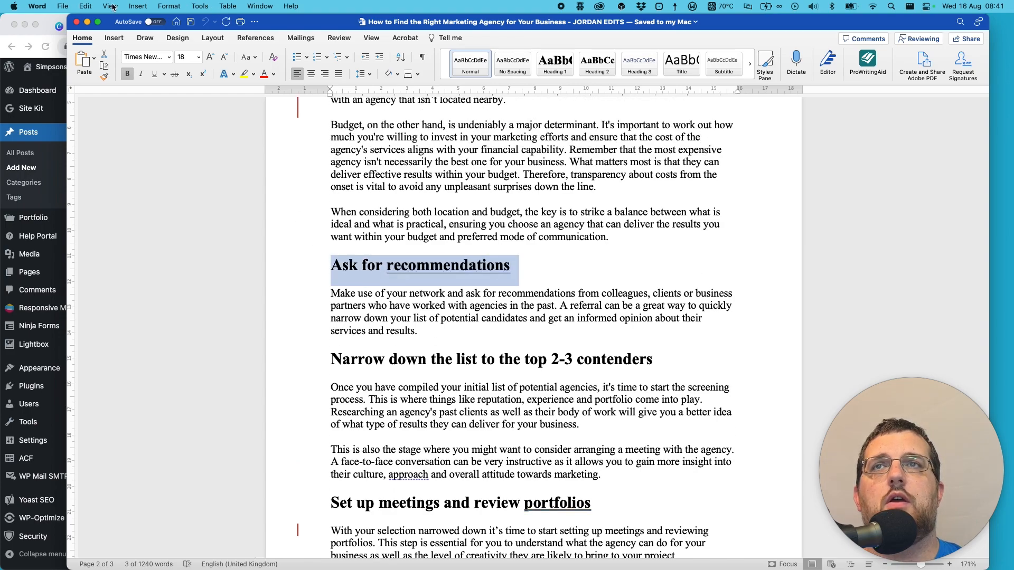
pyautogui.click(77, 22)
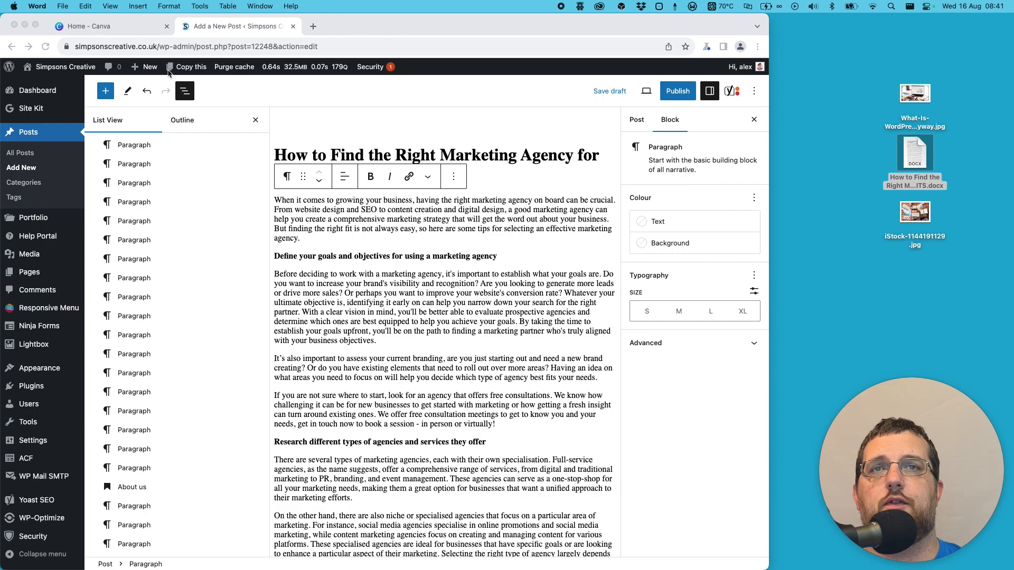
pyautogui.click(255, 120)
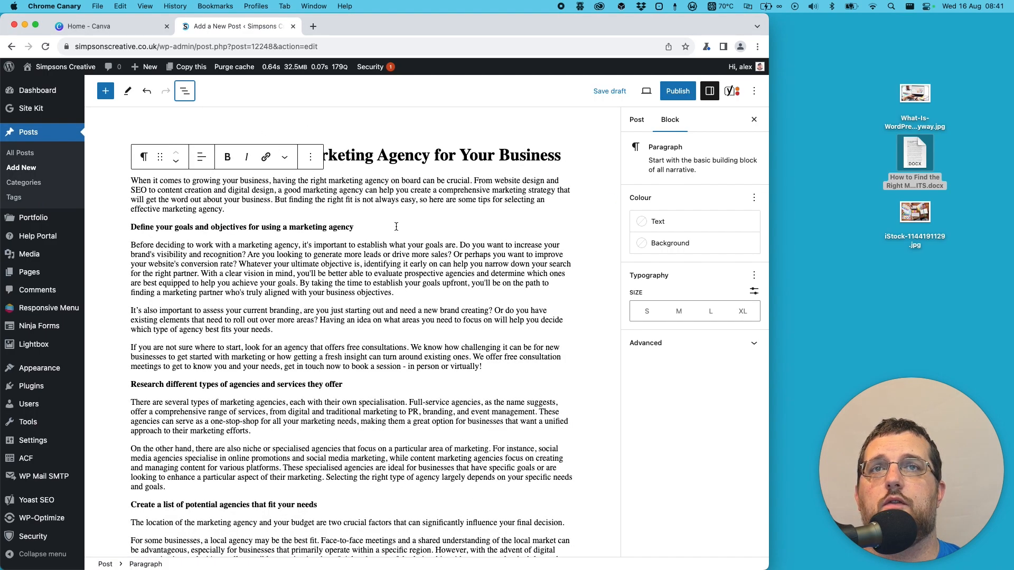
# - Remove the bold from "Define your goals and objectives for using a marketing agency" and transform the paragraph into an H2 heading
pyautogui.click(379, 224)
pyautogui.tripleClick(169, 228)
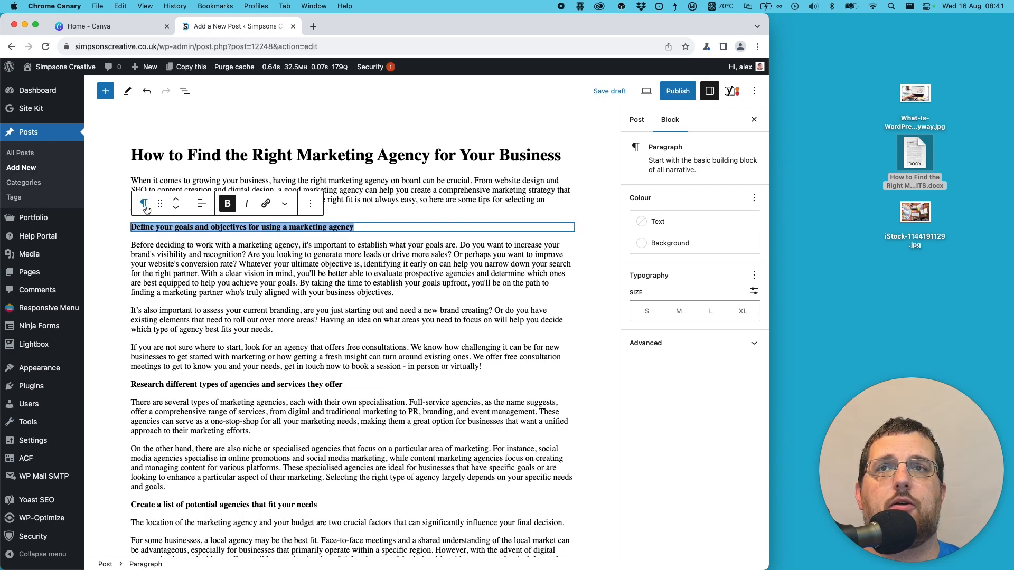
pyautogui.click(228, 205)
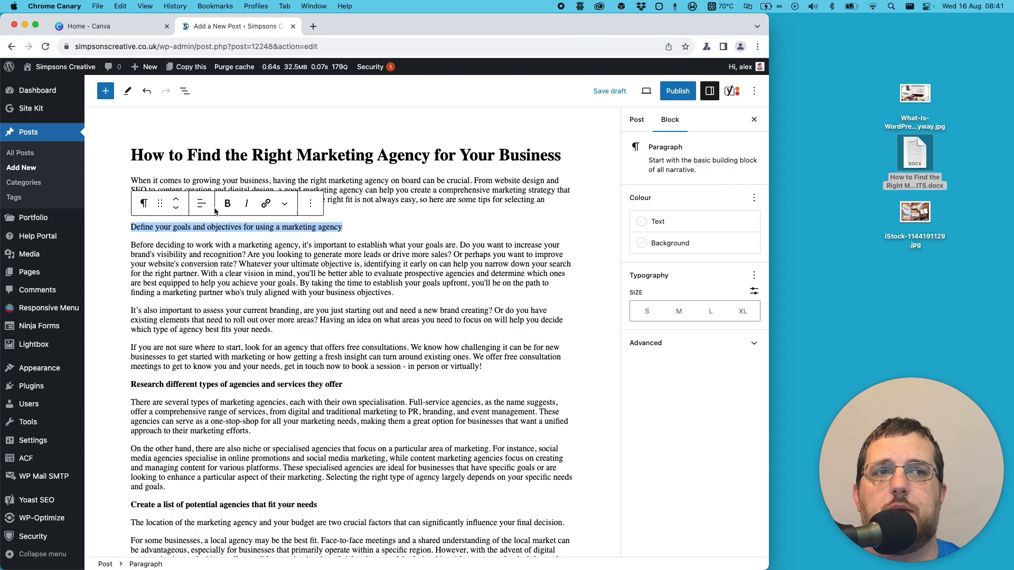
pyautogui.click(145, 210)
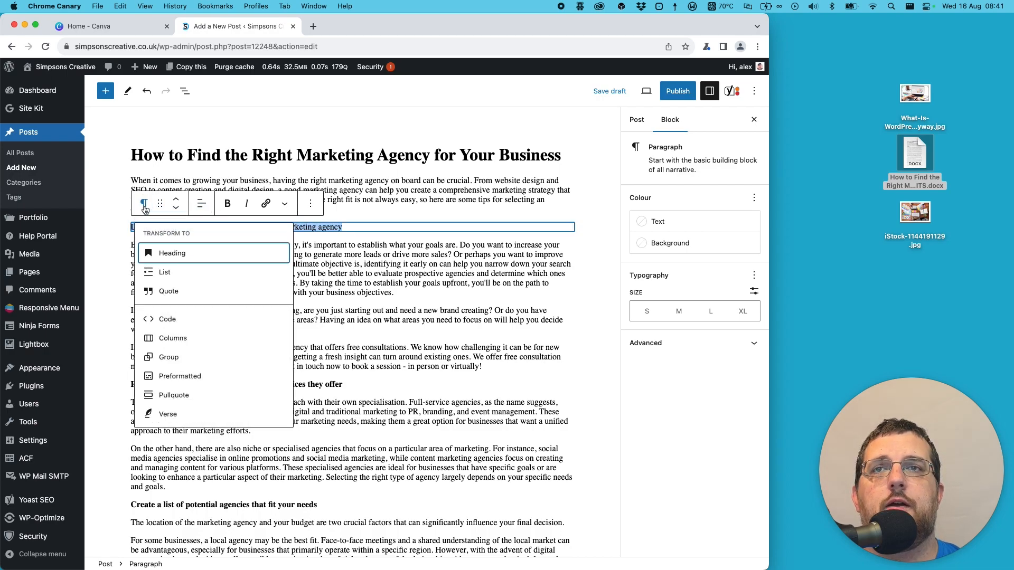
pyautogui.click(169, 253)
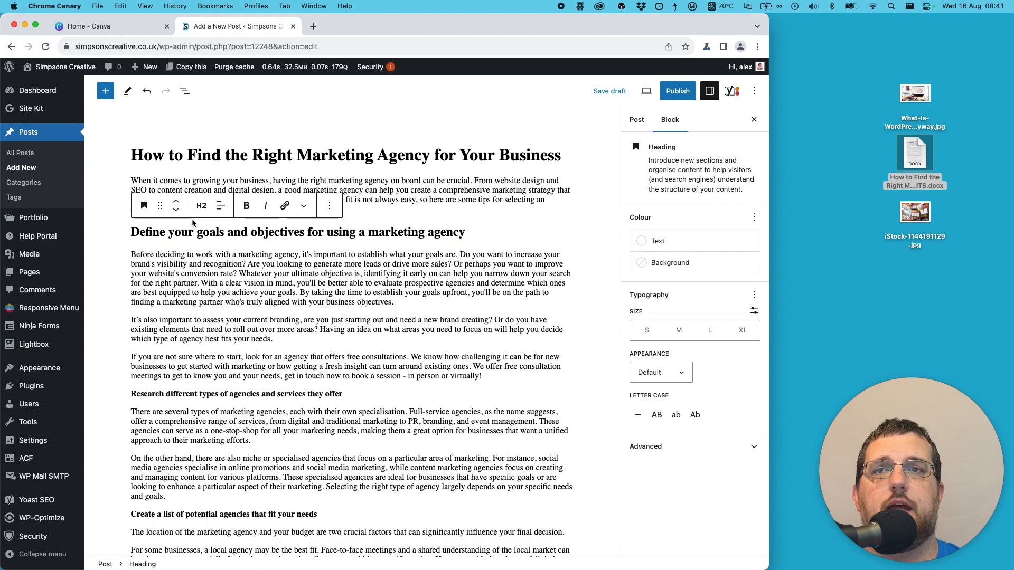
# - Remove the bold from "Research different types of agencies and services they offer" and transform it into an H2 heading
pyautogui.tripleClick(164, 392)
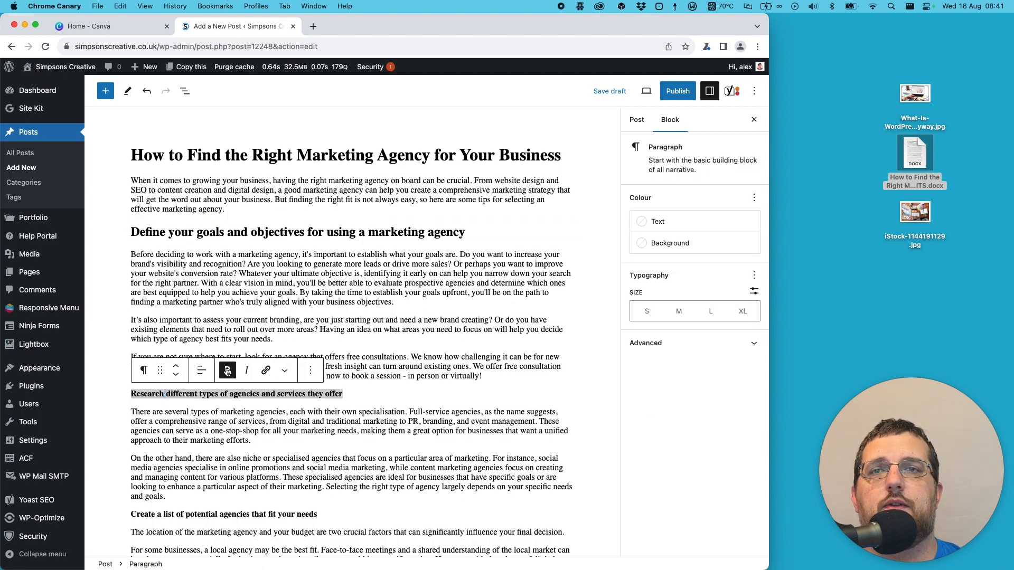
pyautogui.doubleClick(190, 393)
pyautogui.tripleClick(190, 393)
pyautogui.click(227, 372)
pyautogui.click(226, 373)
pyautogui.click(226, 371)
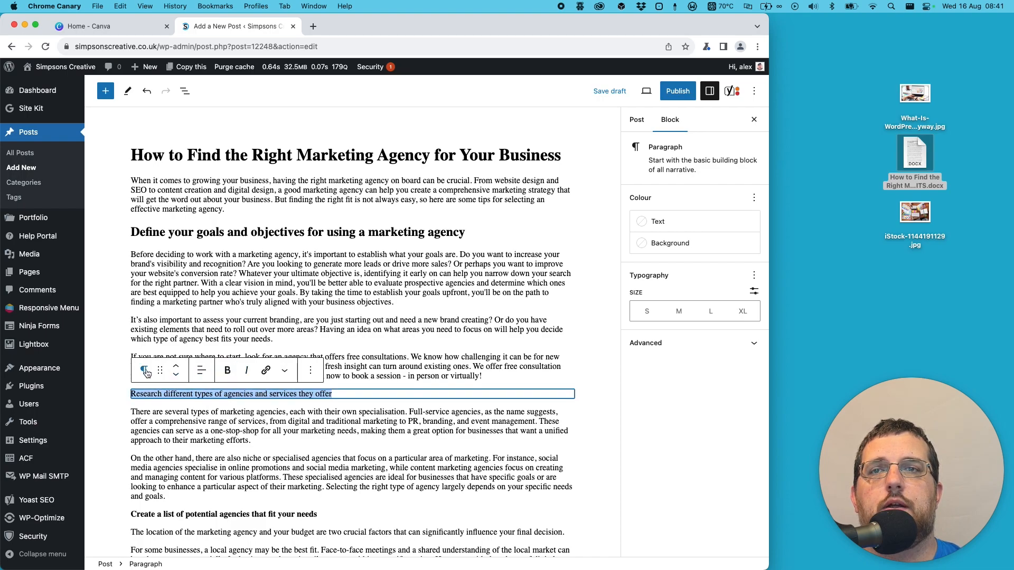
pyautogui.click(143, 370)
pyautogui.click(180, 182)
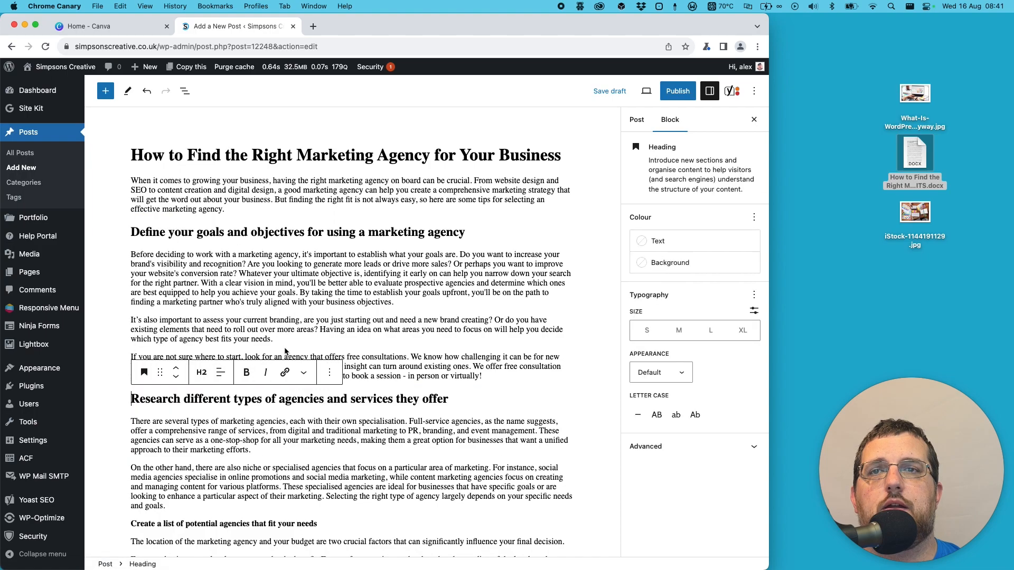
# - Remove the bold from "Create a list of potential agencies that fit your needs" and transform it into an H2 heading
pyautogui.scroll(-5, 253, 316)
pyautogui.tripleClick(254, 326)
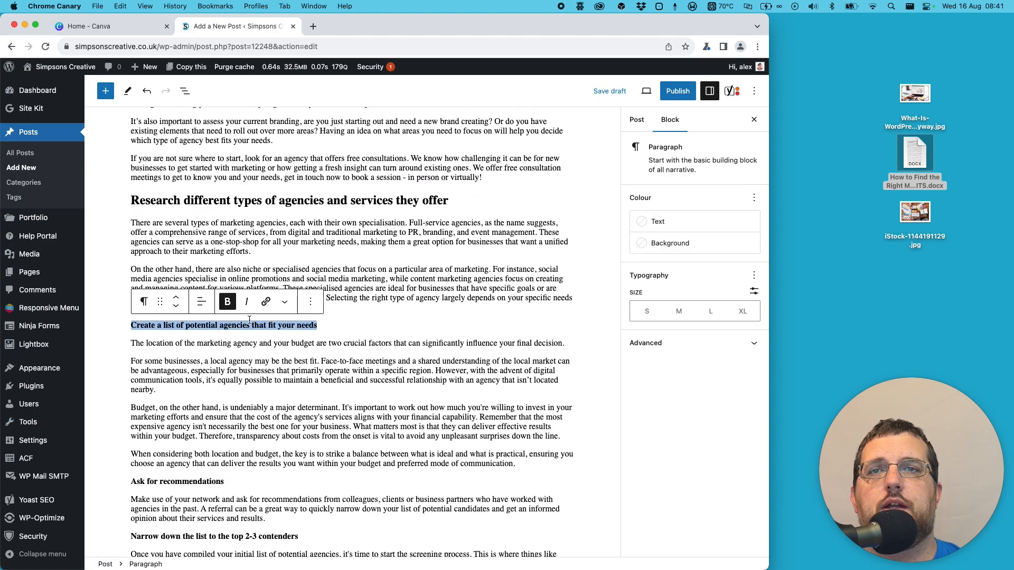
pyautogui.click(228, 302)
pyautogui.click(143, 302)
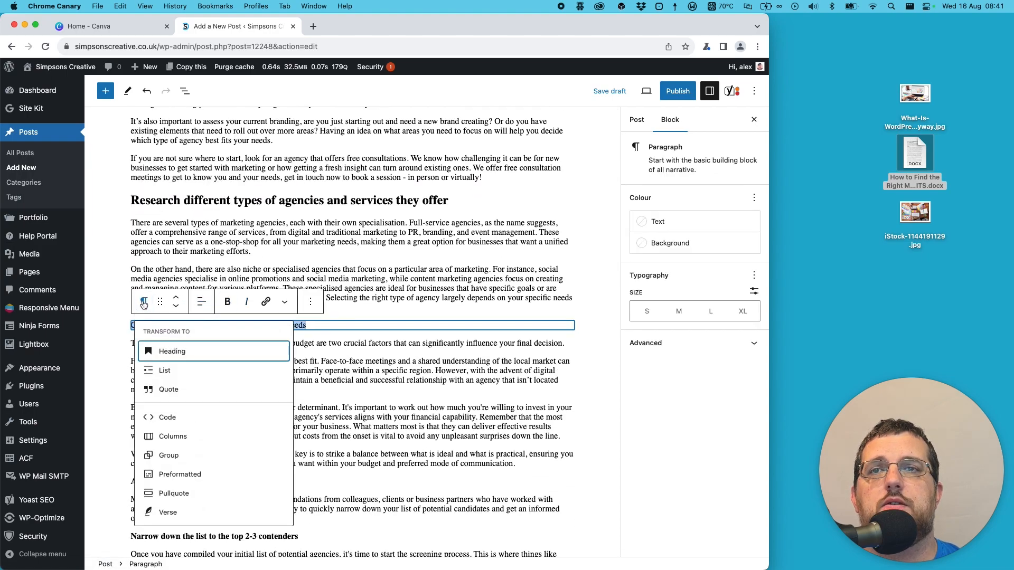
pyautogui.click(166, 352)
# - Remove the bold from the "Ask for recommendations" paragraph and transform it into an H2 heading
pyautogui.scroll(-5, 203, 383)
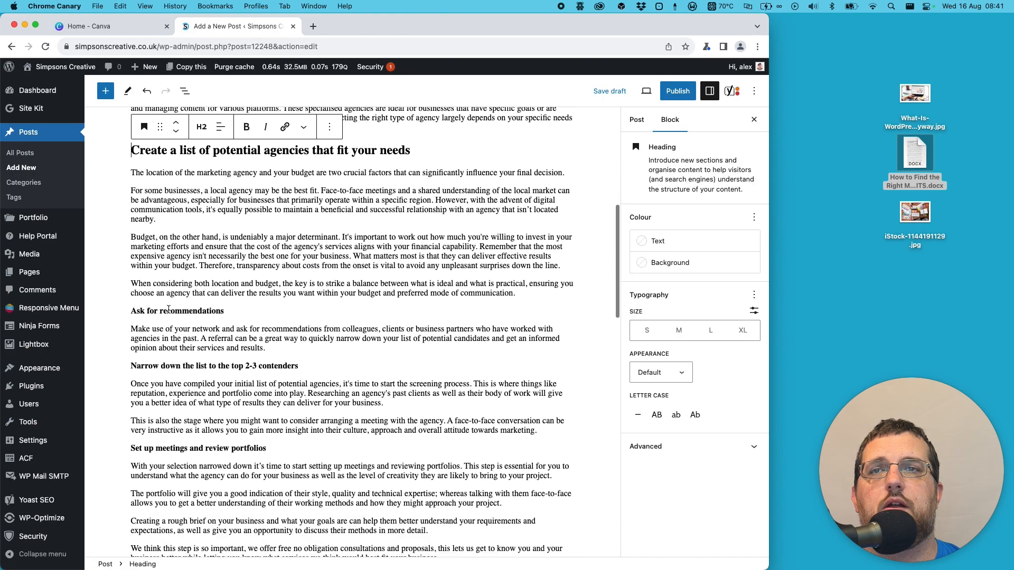
pyautogui.tripleClick(179, 311)
pyautogui.click(227, 288)
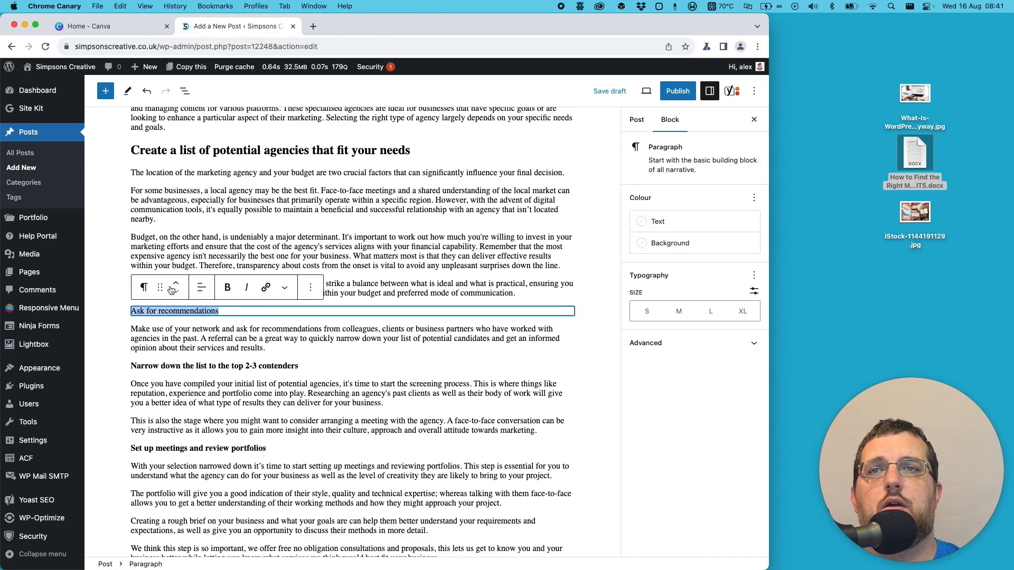
pyautogui.click(143, 287)
pyautogui.click(182, 338)
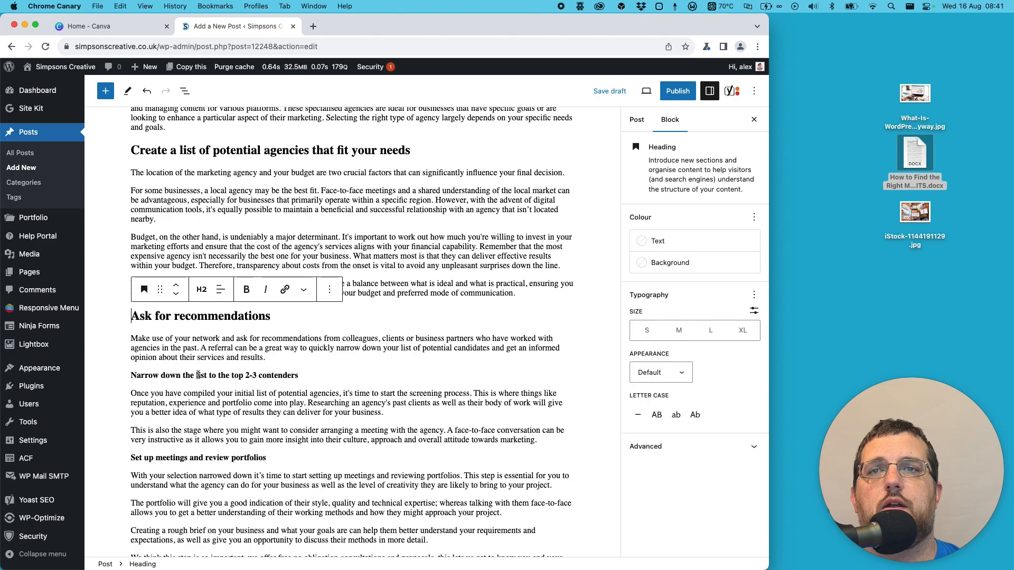
# - Remove the bold from "Narrow down the list to the top 2-3 contenders" and transform it into an H2 heading
pyautogui.tripleClick(199, 375)
pyautogui.click(228, 351)
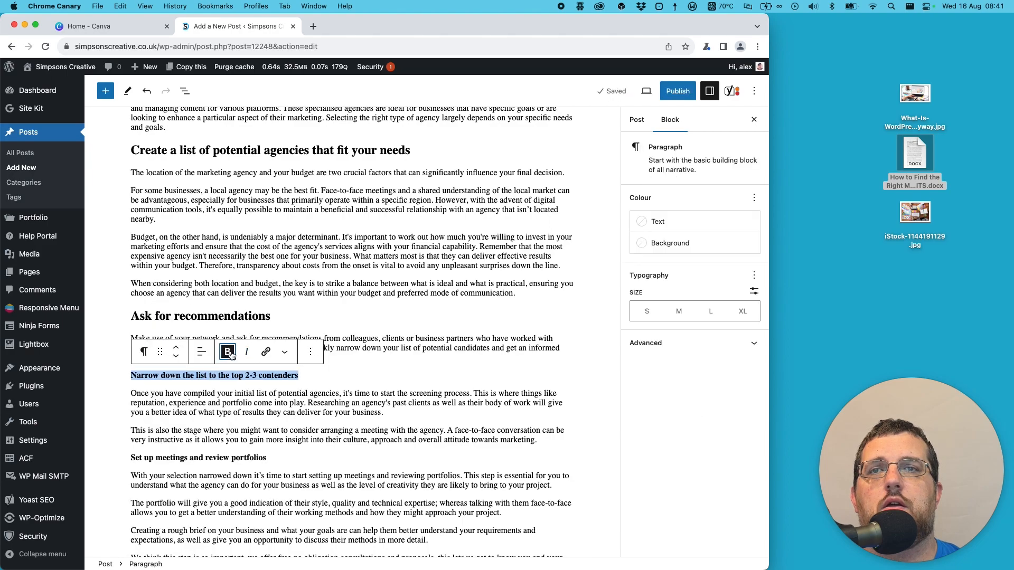
pyautogui.click(144, 351)
pyautogui.click(172, 157)
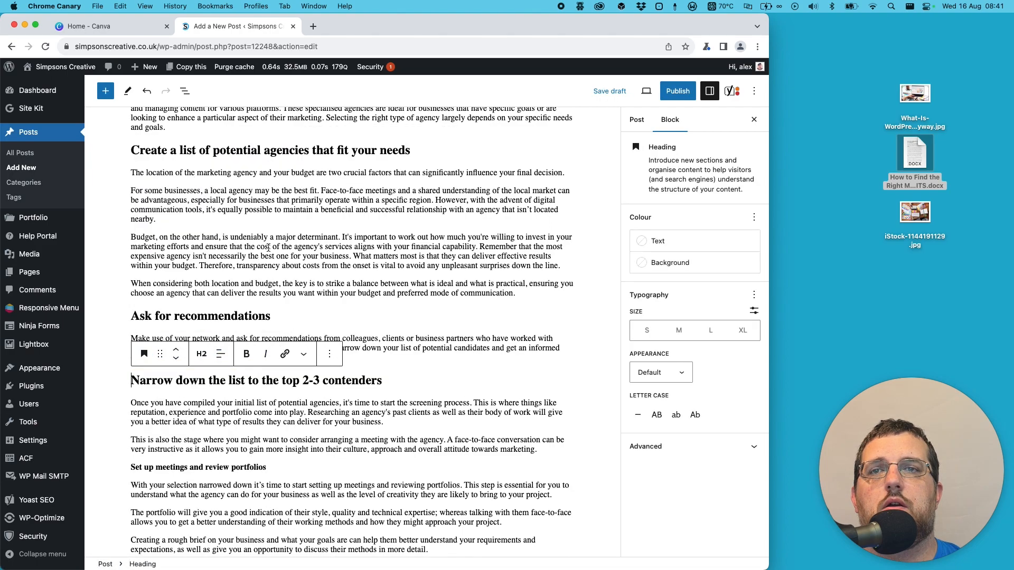
# - Remove the bold from "Set up meetings and review portfolios" and transform it into an H2 heading
pyautogui.tripleClick(161, 332)
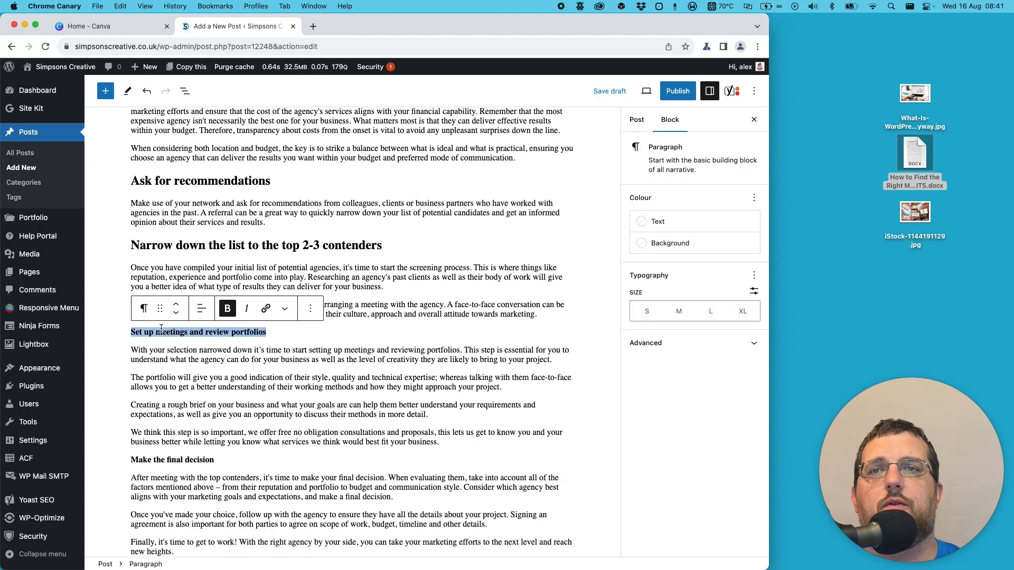
pyautogui.click(227, 308)
pyautogui.click(146, 310)
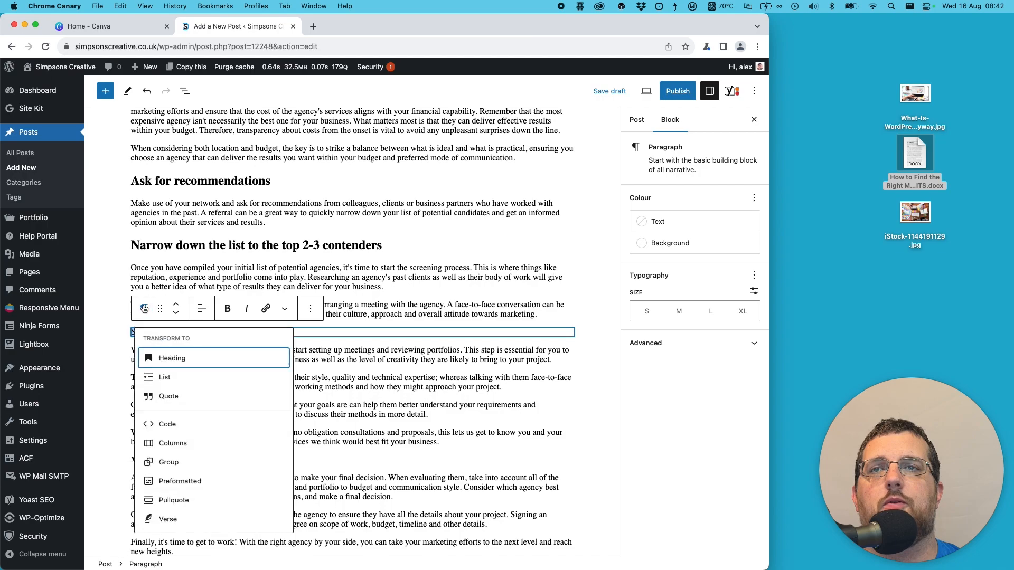
pyautogui.click(168, 355)
# - Remove the bold from the "Make the final decision" paragraph and transform it into an H2 heading
pyautogui.scroll(-5, 168, 300)
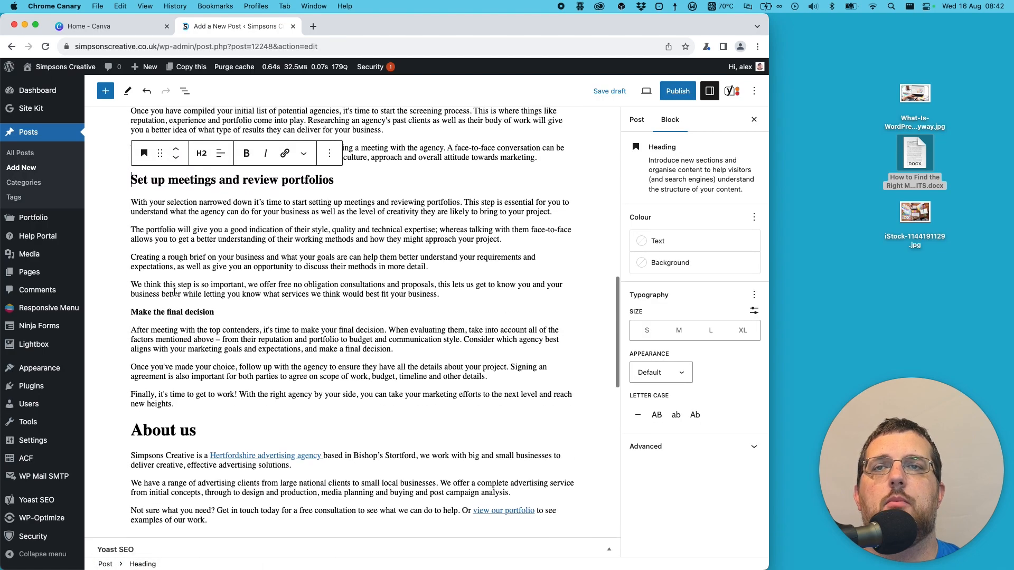
pyautogui.tripleClick(168, 312)
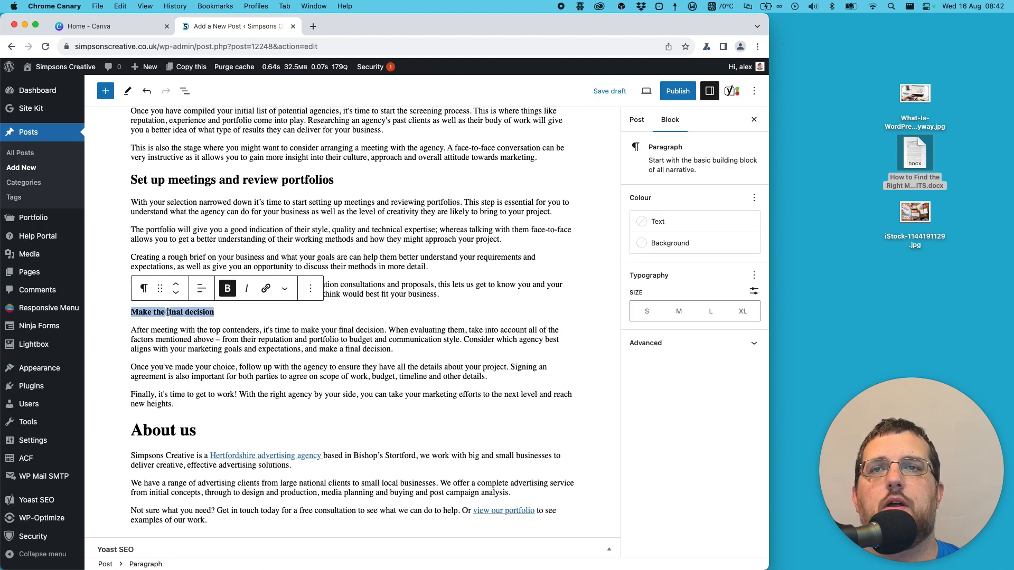
pyautogui.click(229, 289)
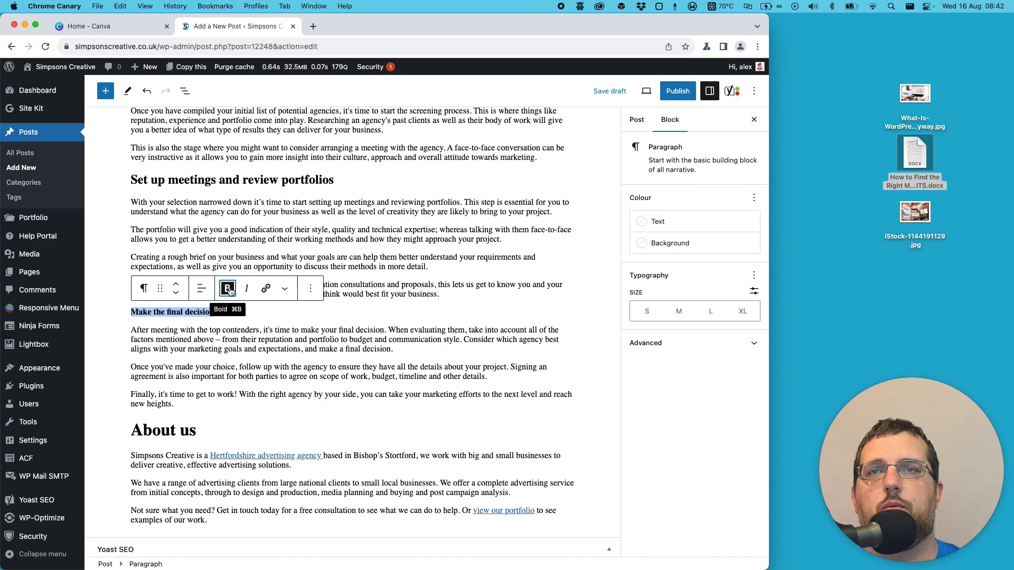
pyautogui.click(147, 290)
pyautogui.click(173, 340)
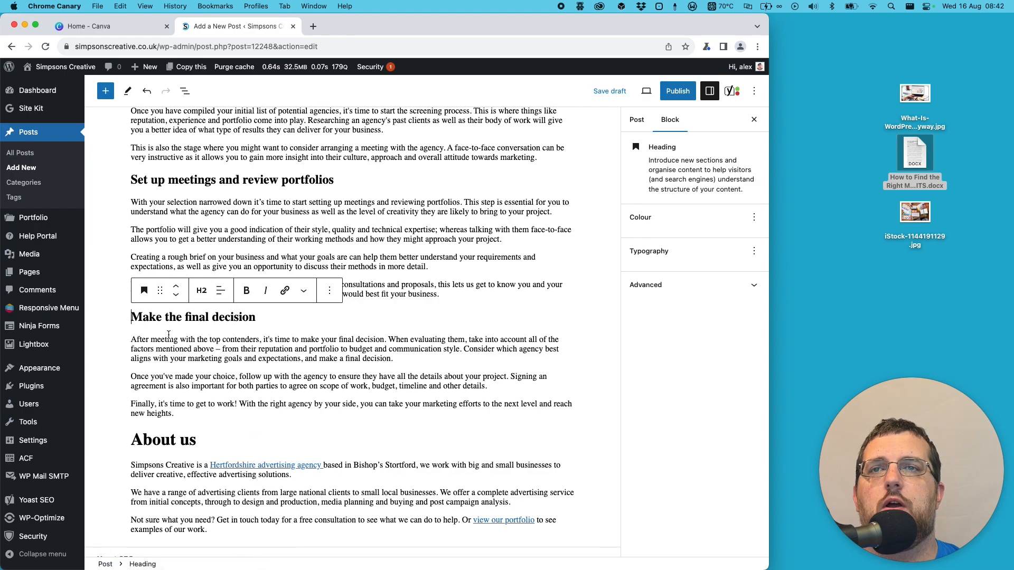
# - Change the level of the "About us" heading at the end of the post to H2
pyautogui.scroll(-2, 158, 335)
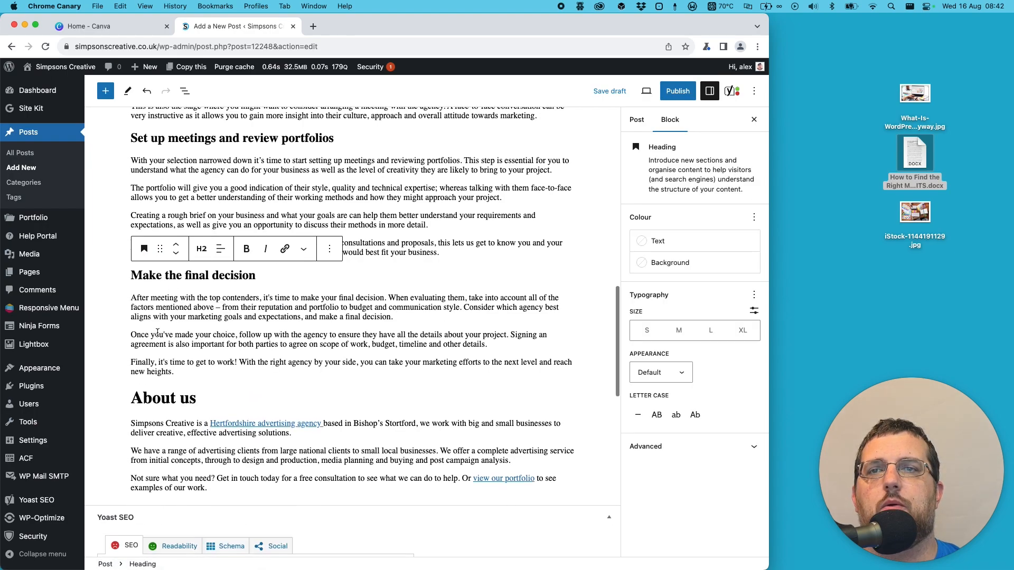
pyautogui.doubleClick(152, 393)
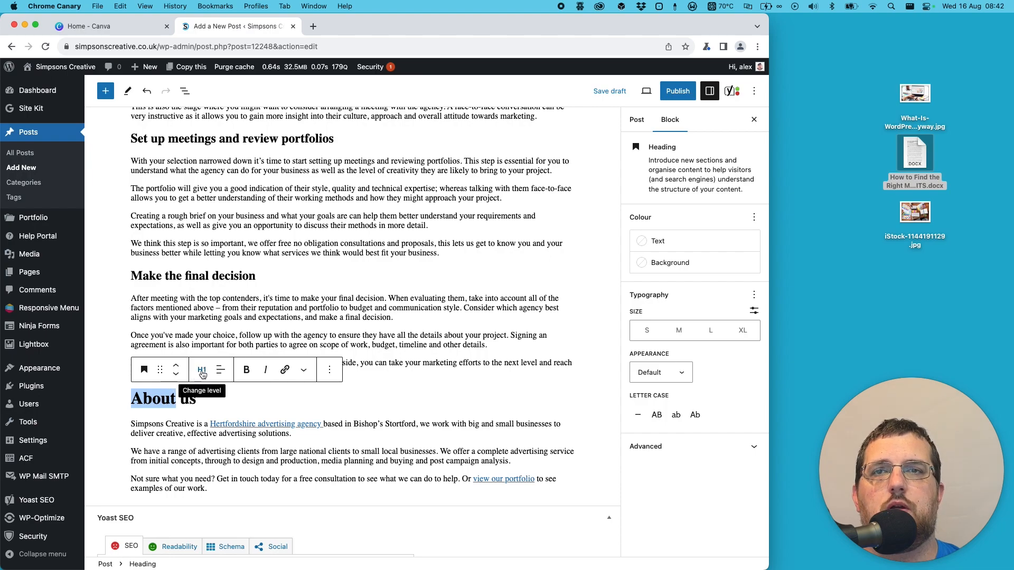
pyautogui.tripleClick(153, 401)
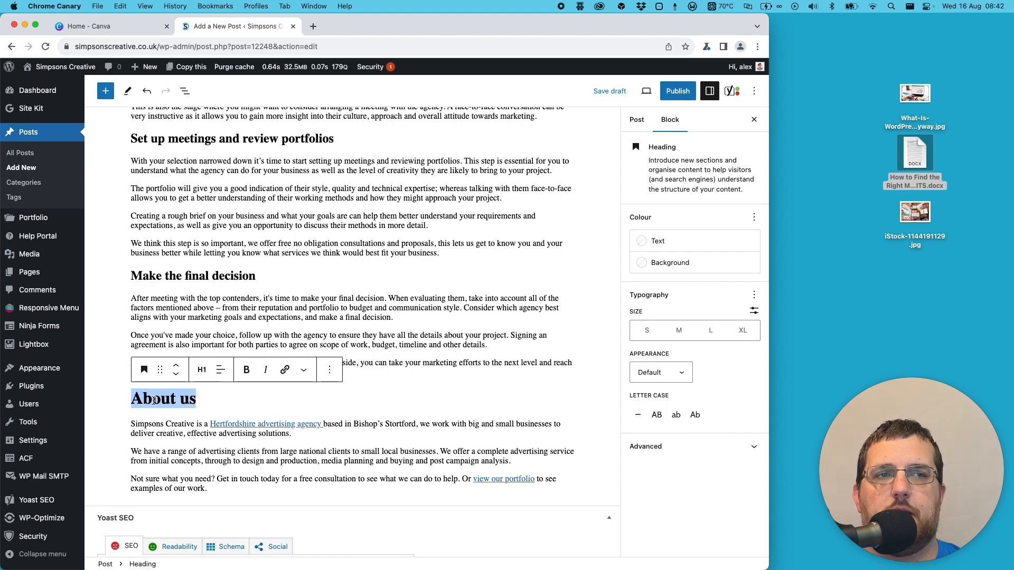
pyautogui.scroll(20, 140, 153)
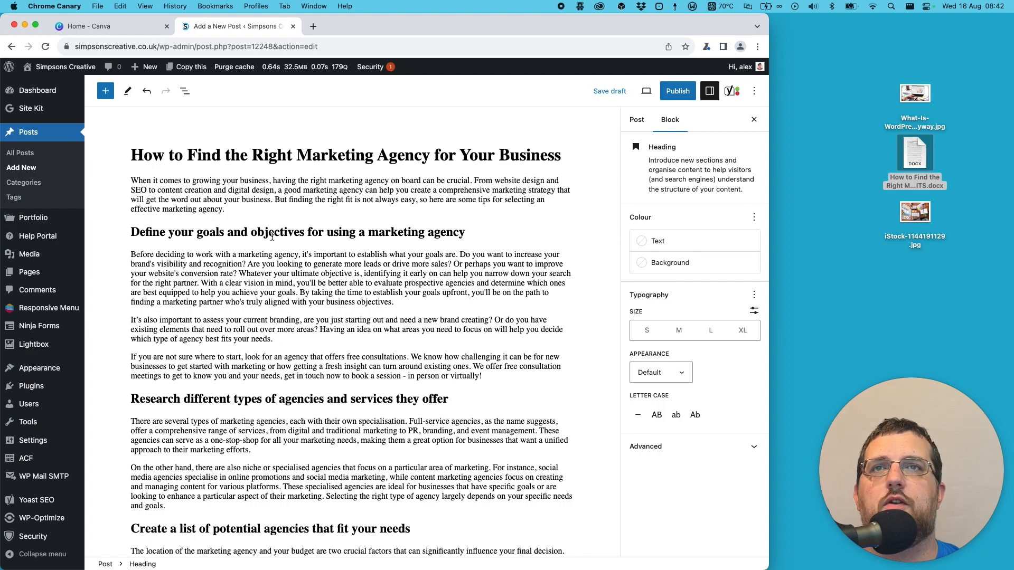
pyautogui.scroll(-20, 311, 169)
pyautogui.scroll(-5, 317, 179)
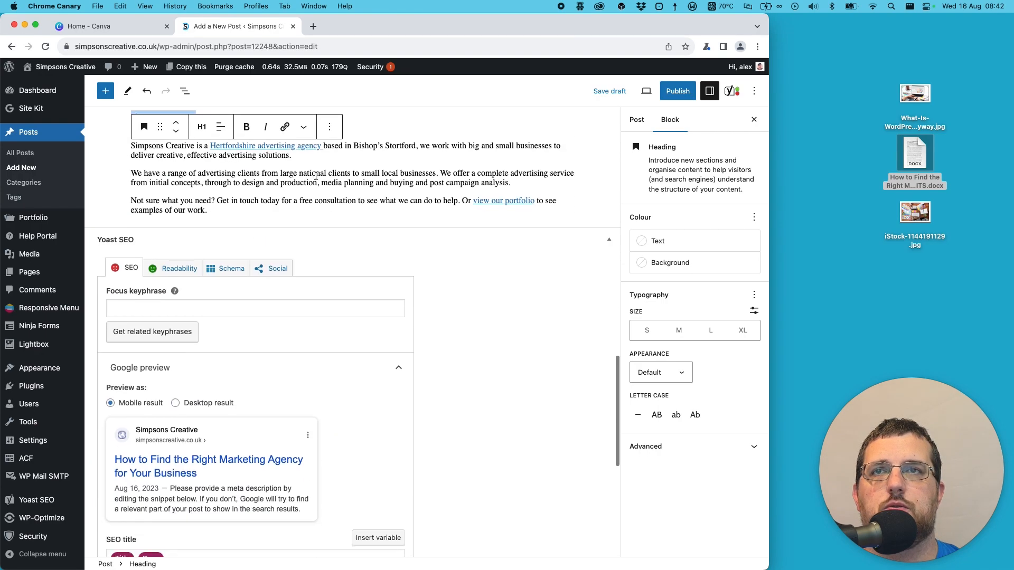
pyautogui.scroll(4, 316, 179)
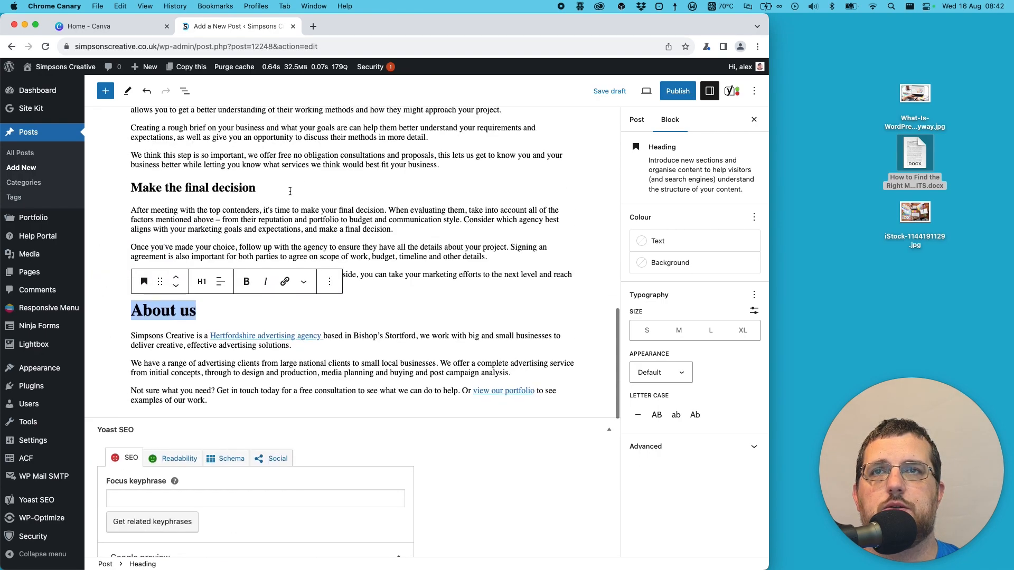
pyautogui.click(201, 288)
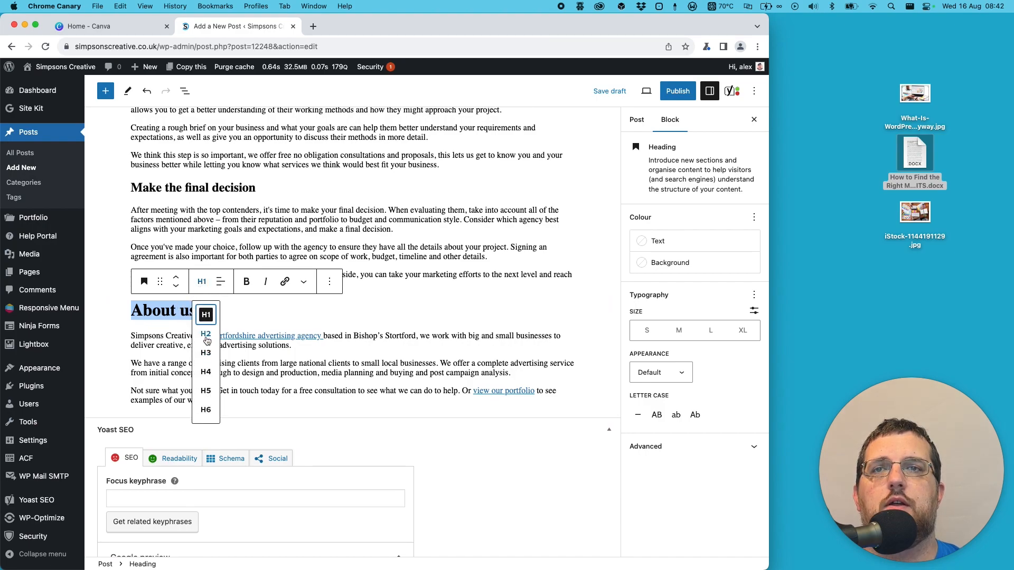
pyautogui.click(206, 334)
# - Reopen the Word document, examine the style of its "About us" heading, and close the document
pyautogui.doubleClick(916, 156)
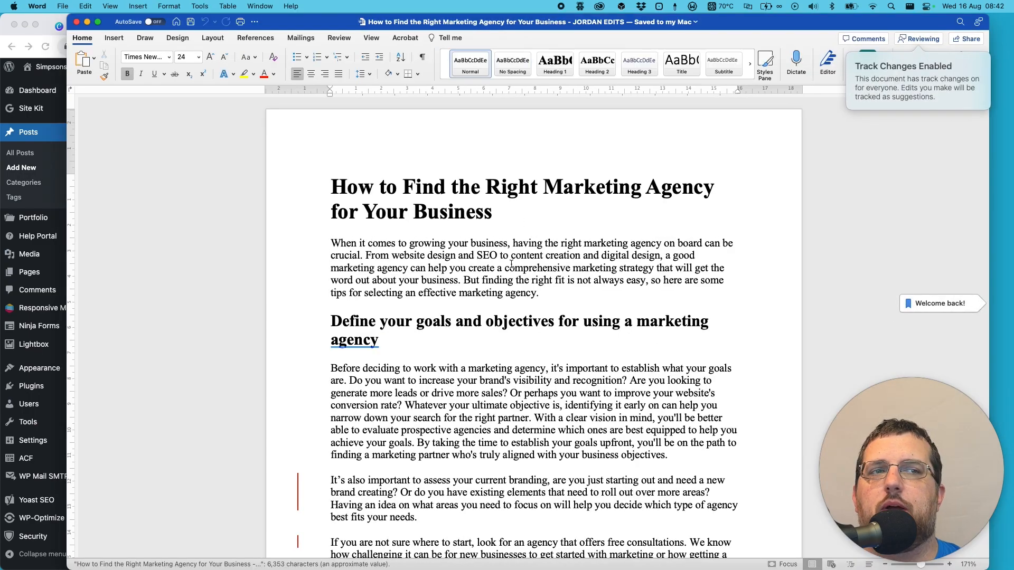
pyautogui.scroll(-20, 512, 272)
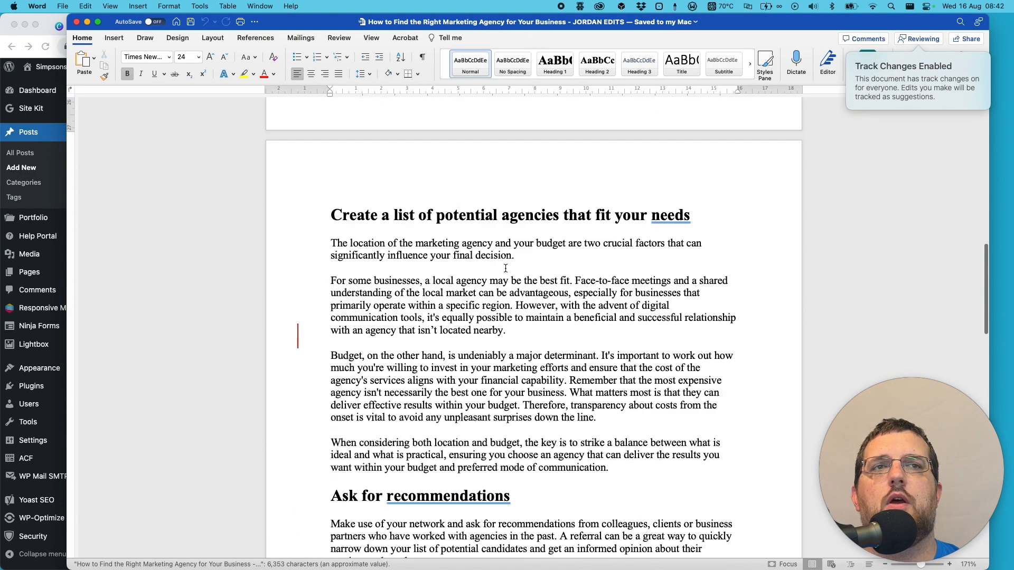
pyautogui.scroll(1, 507, 271)
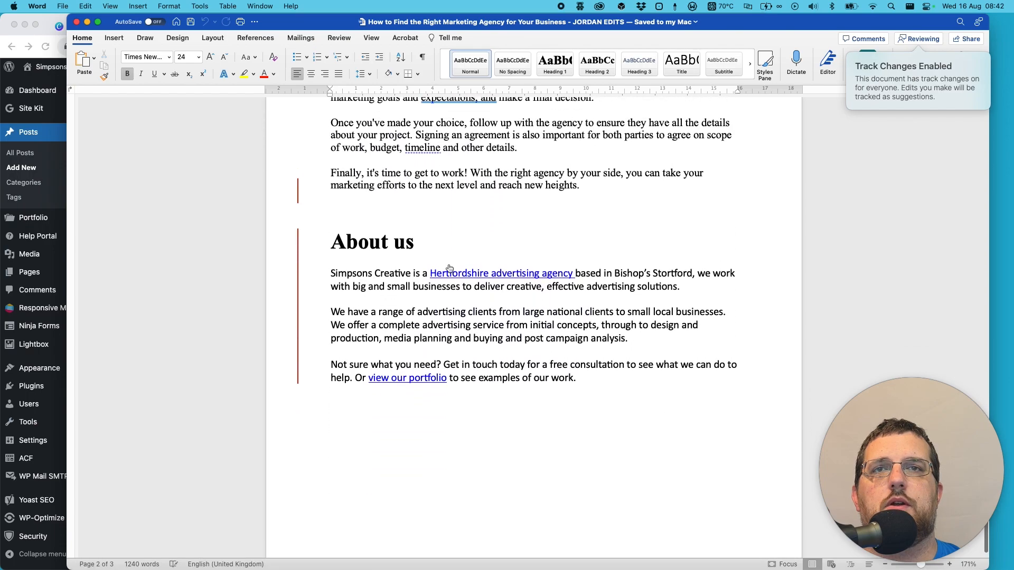
pyautogui.doubleClick(360, 242)
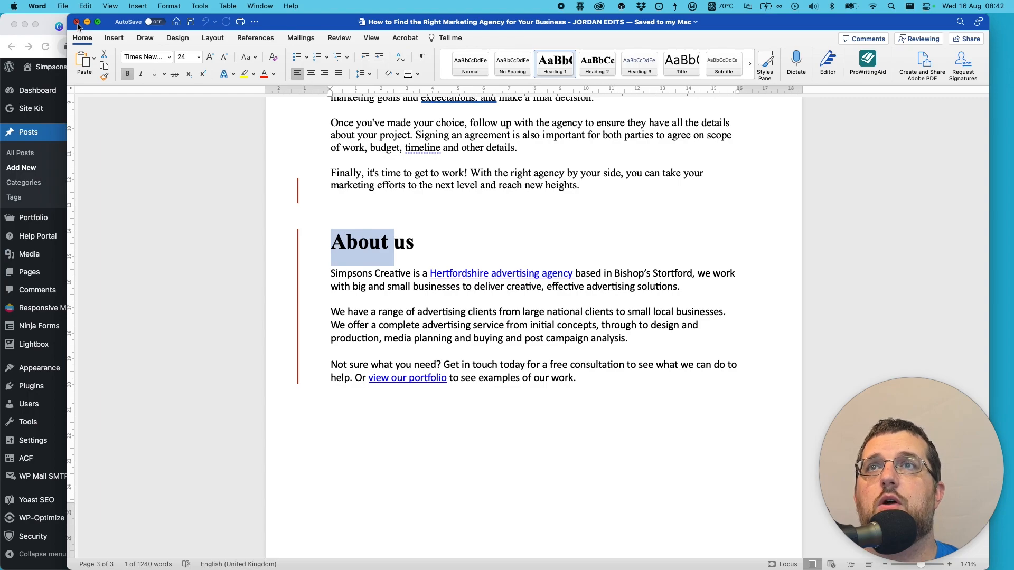
pyautogui.click(77, 22)
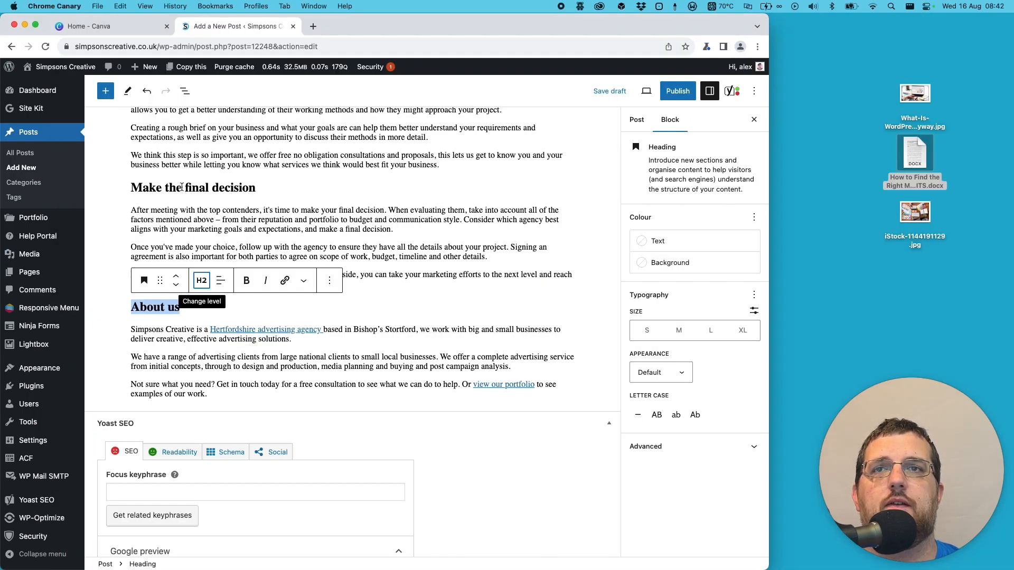
# - Save the post as a draft and place the cursor in the first paragraph under "About us"
pyautogui.click(603, 91)
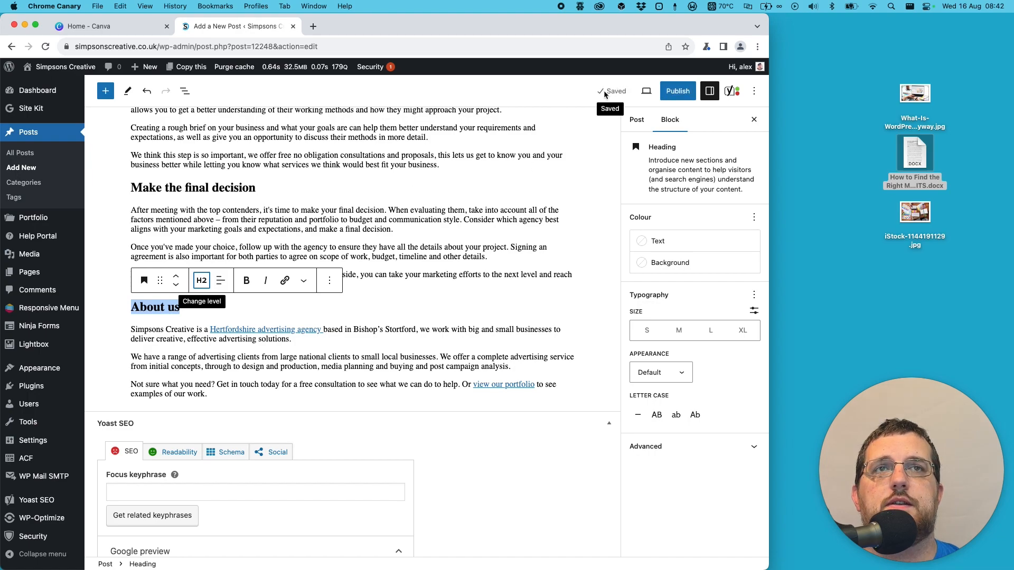
pyautogui.click(605, 91)
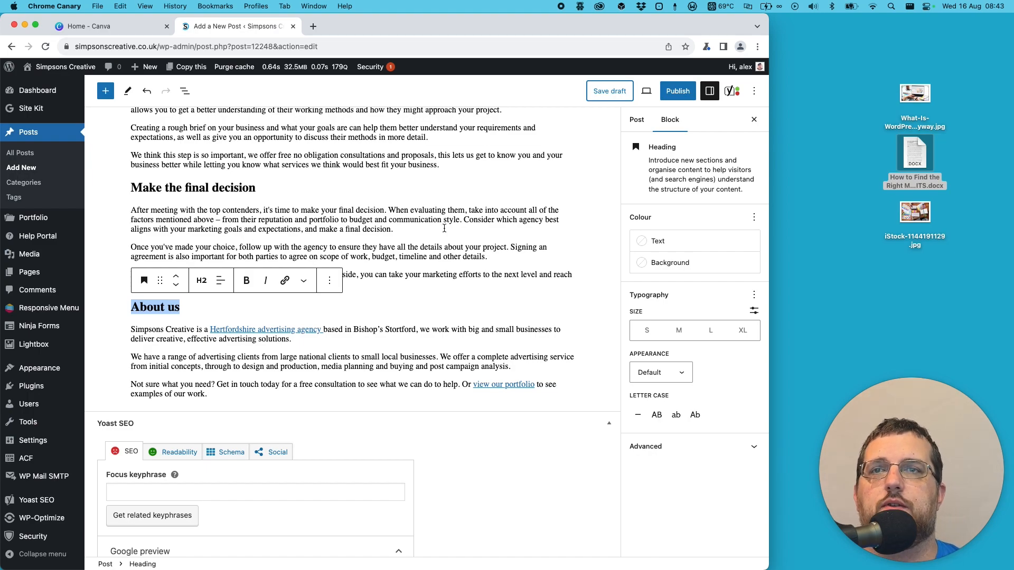
pyautogui.click(389, 329)
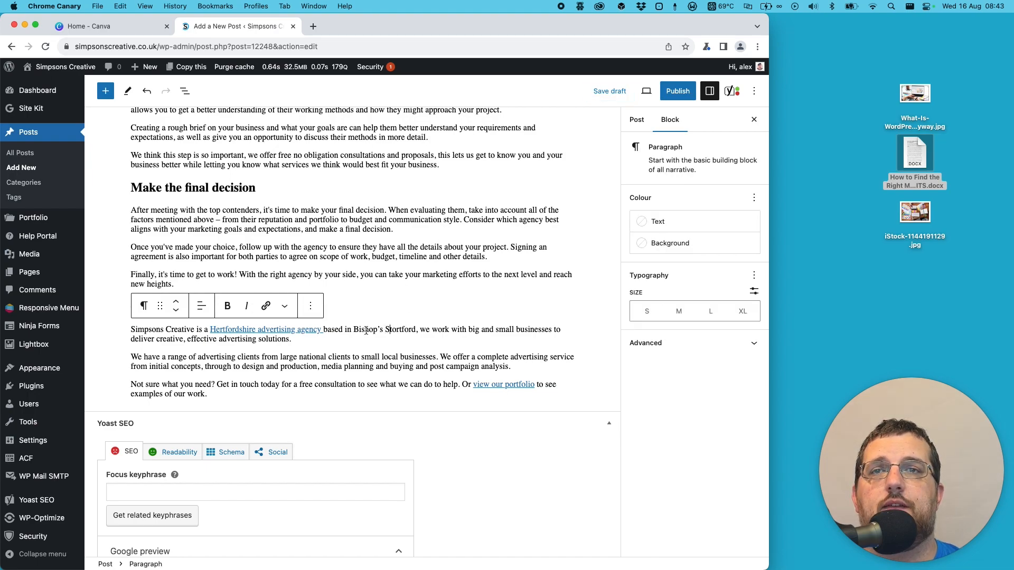
# - Check the links under "About us", copy the address of the "view our portfolio" link, and remove that link from the text
pyautogui.click(290, 331)
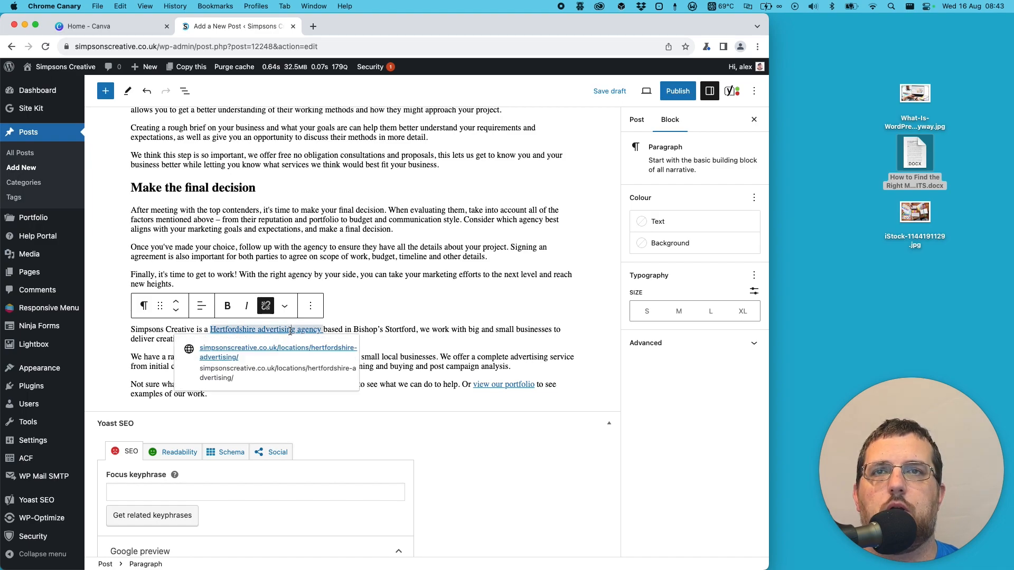
pyautogui.click(486, 384)
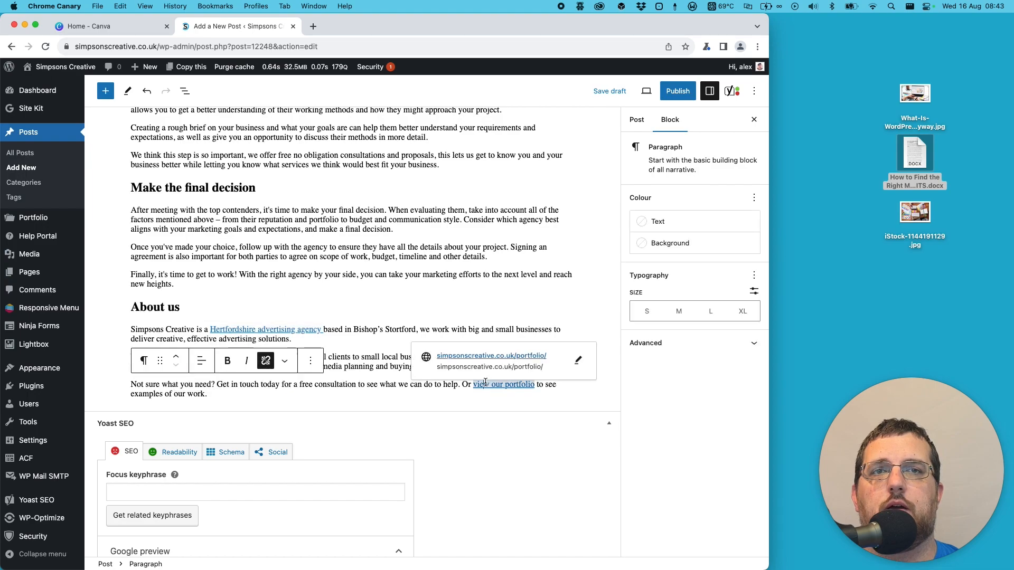
pyautogui.rightClick(510, 359)
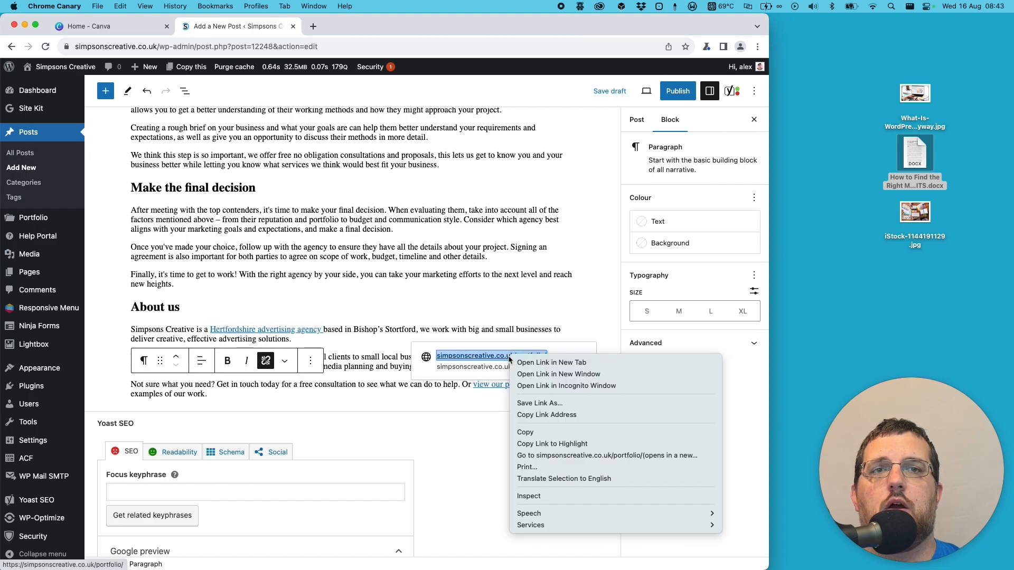
pyautogui.click(556, 414)
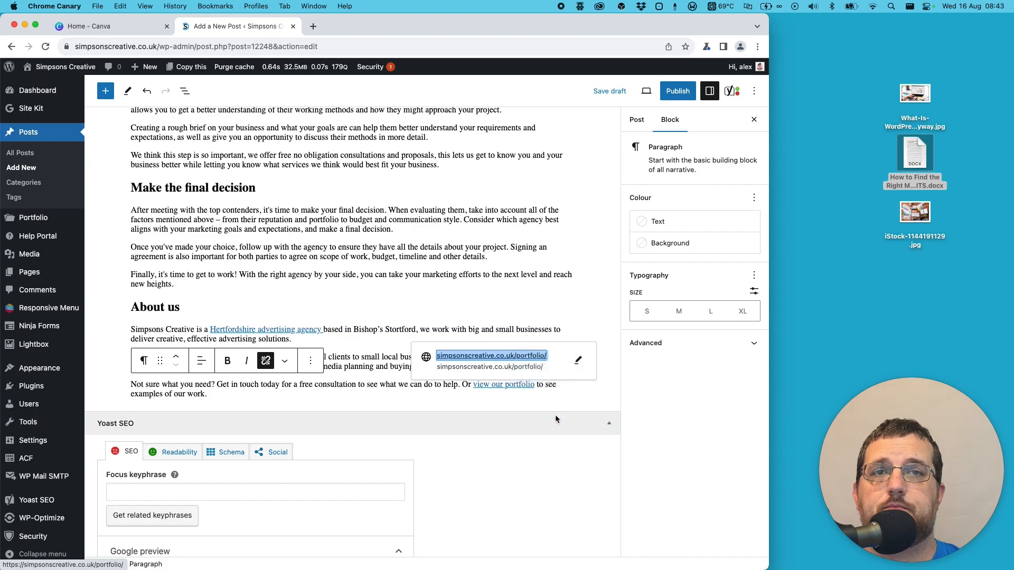
pyautogui.click(266, 361)
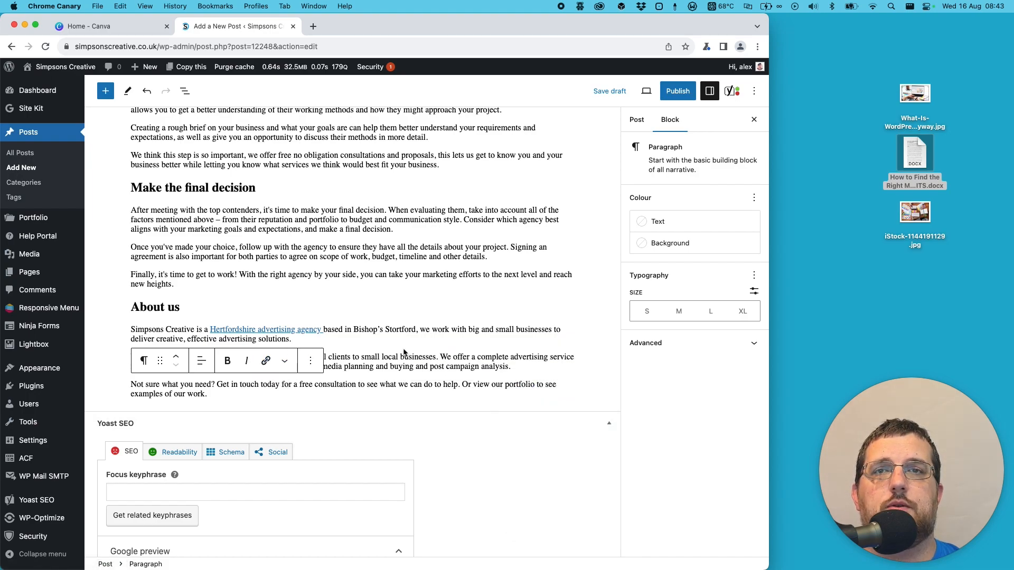
pyautogui.click(512, 367)
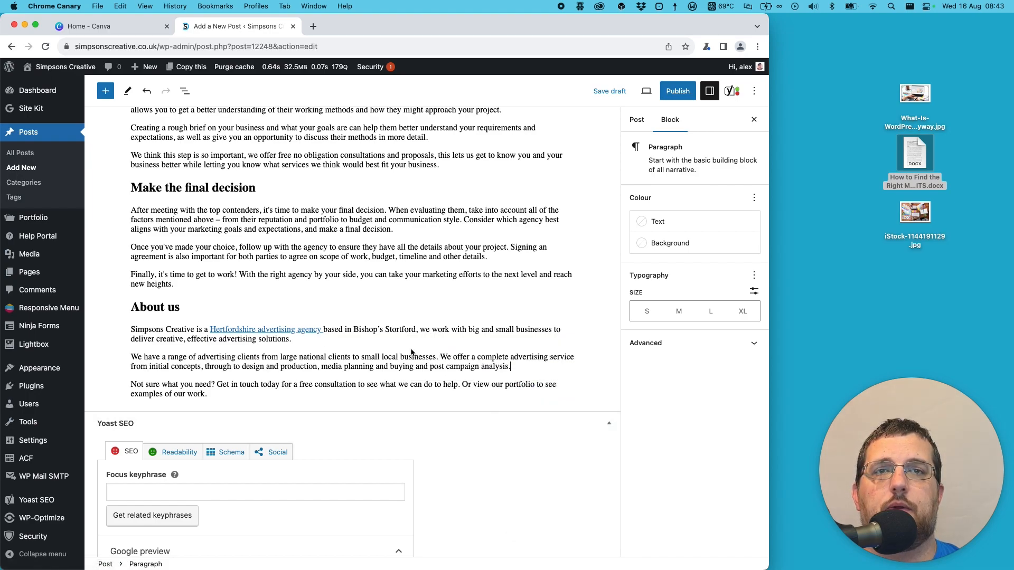
pyautogui.click(475, 384)
pyautogui.moveTo(473, 384); pyautogui.dragTo(532, 384)
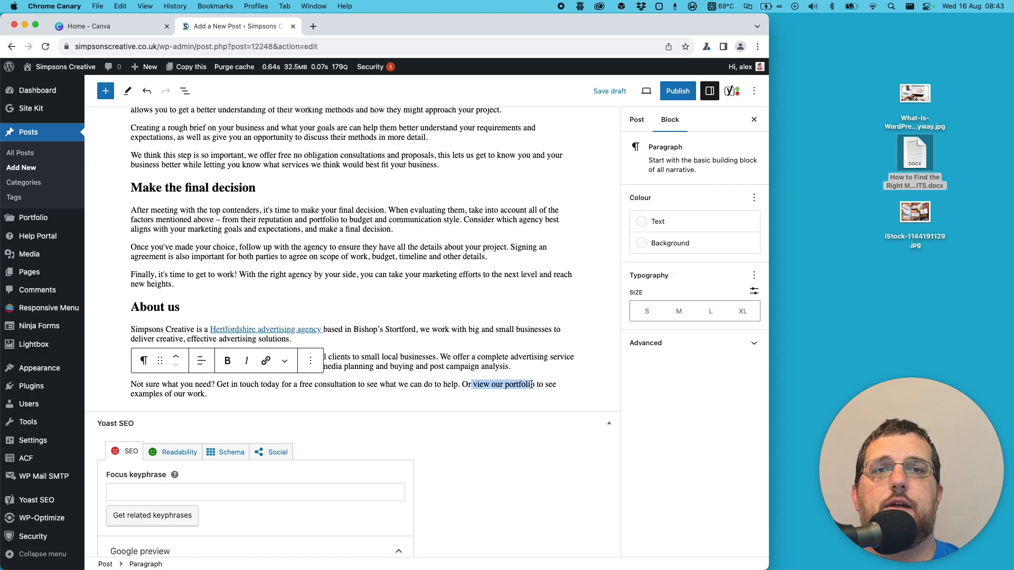
pyautogui.click(267, 361)
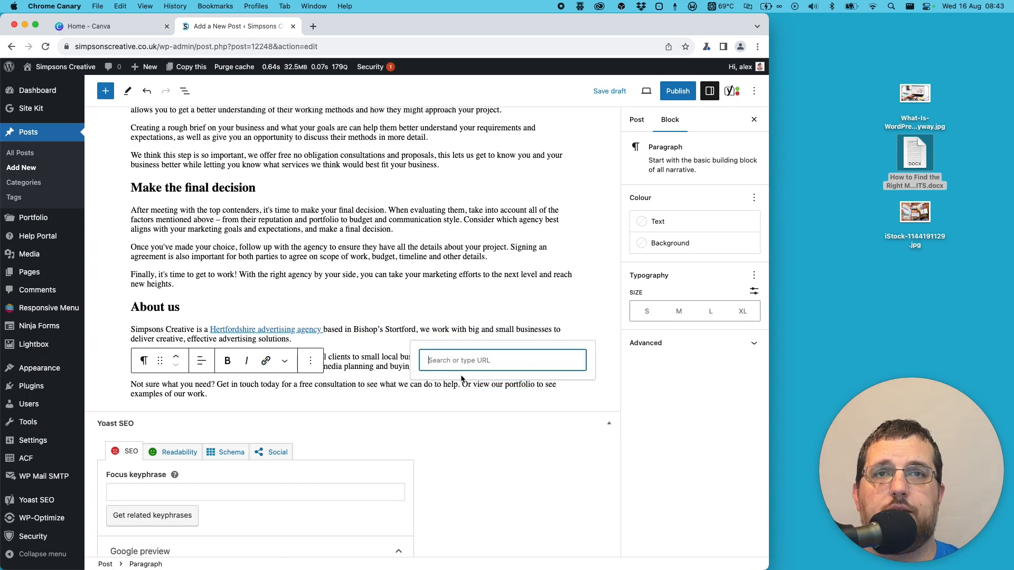
pyautogui.press('super+v')
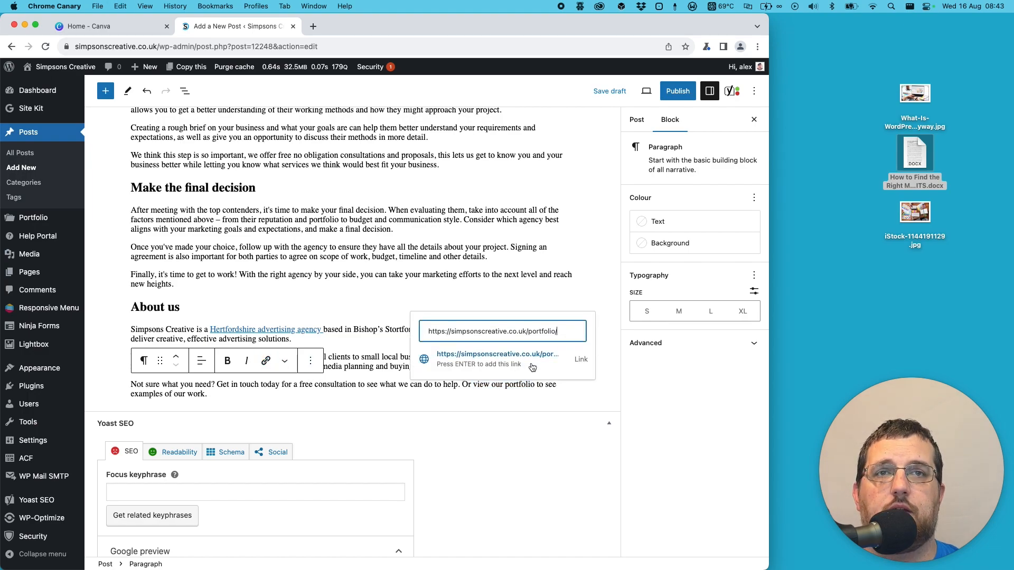
pyautogui.click(474, 357)
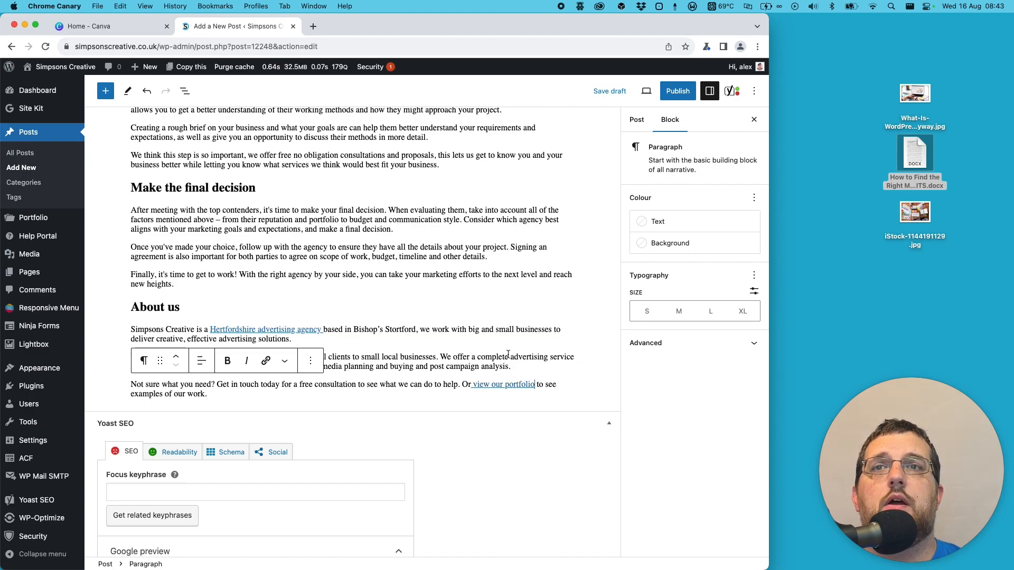
pyautogui.click(608, 91)
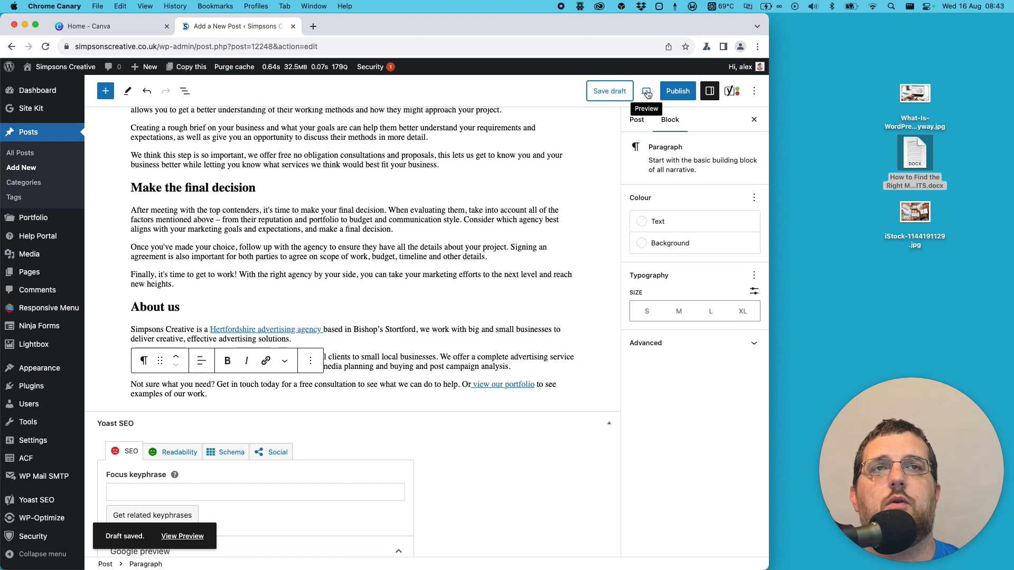
# - Preview the post in a new tab, review its headings, text and links through to "About us", and close the preview
pyautogui.click(646, 92)
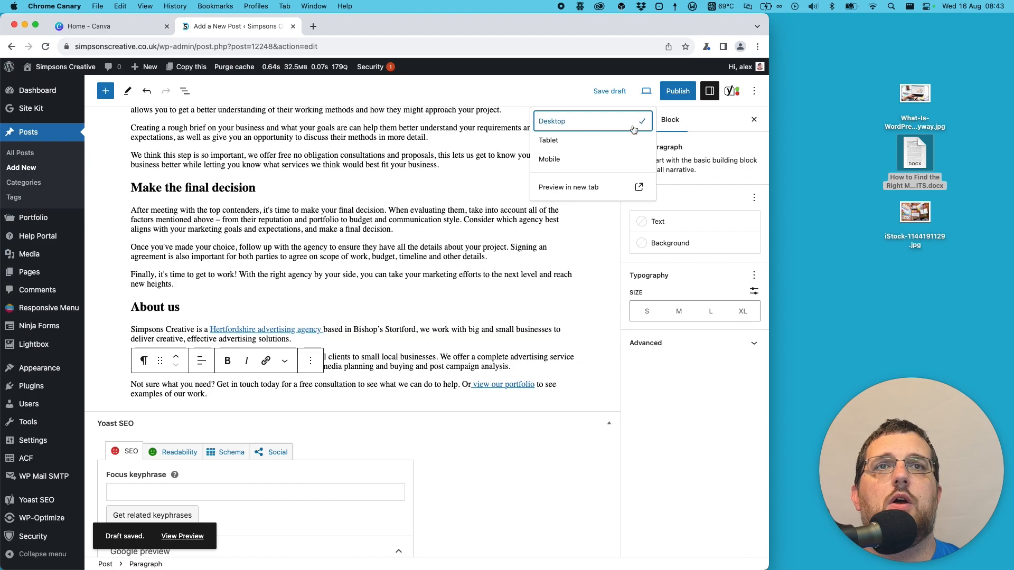
pyautogui.click(563, 188)
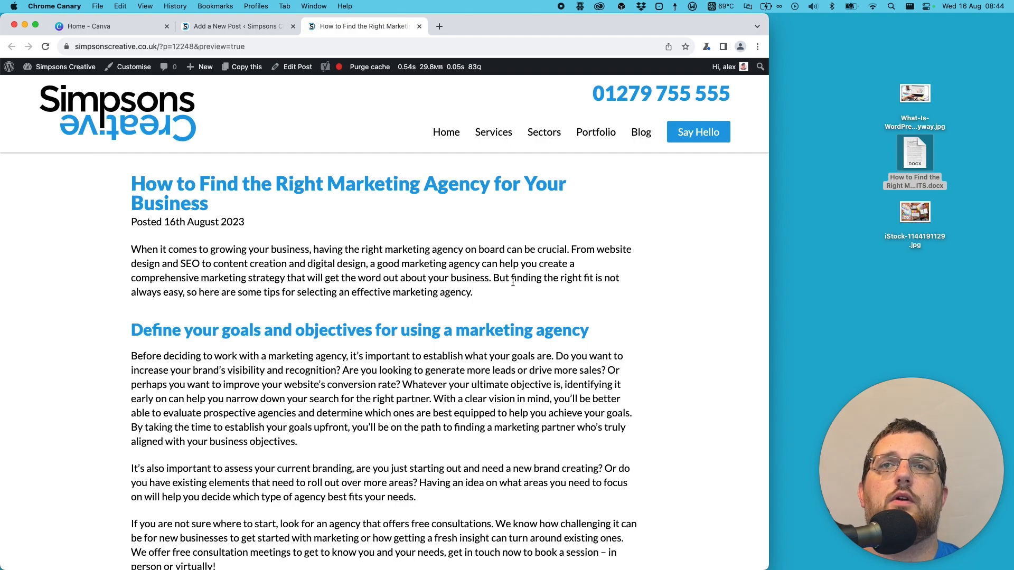
pyautogui.scroll(-1, 512, 277)
pyautogui.scroll(-8, 512, 277)
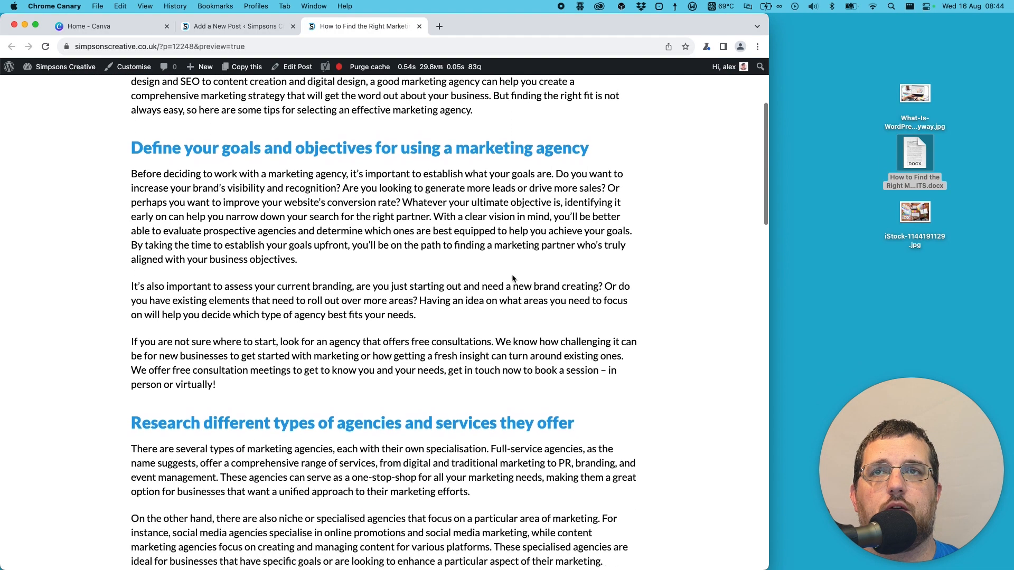
pyautogui.scroll(-9, 513, 274)
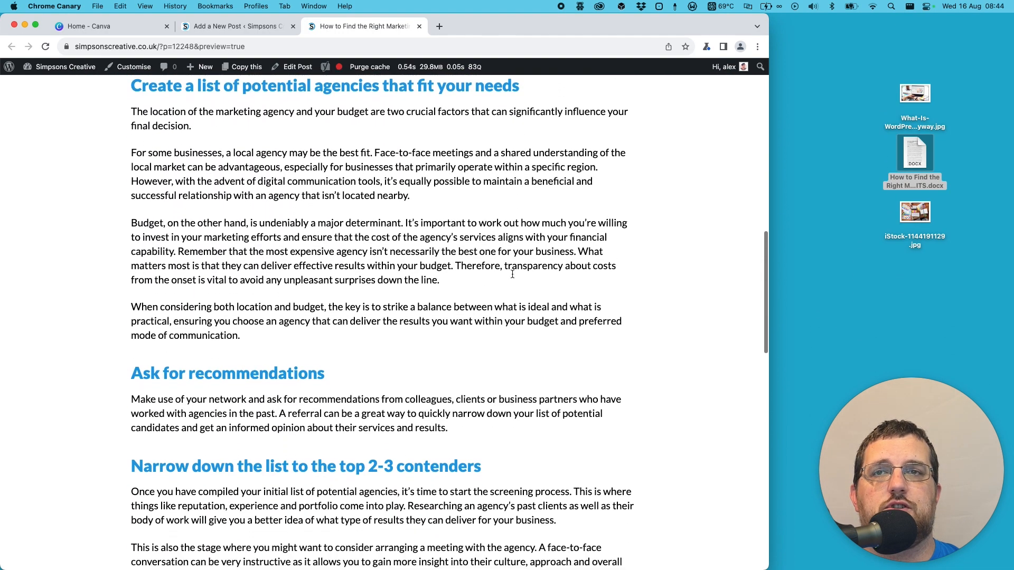
pyautogui.scroll(-7, 512, 277)
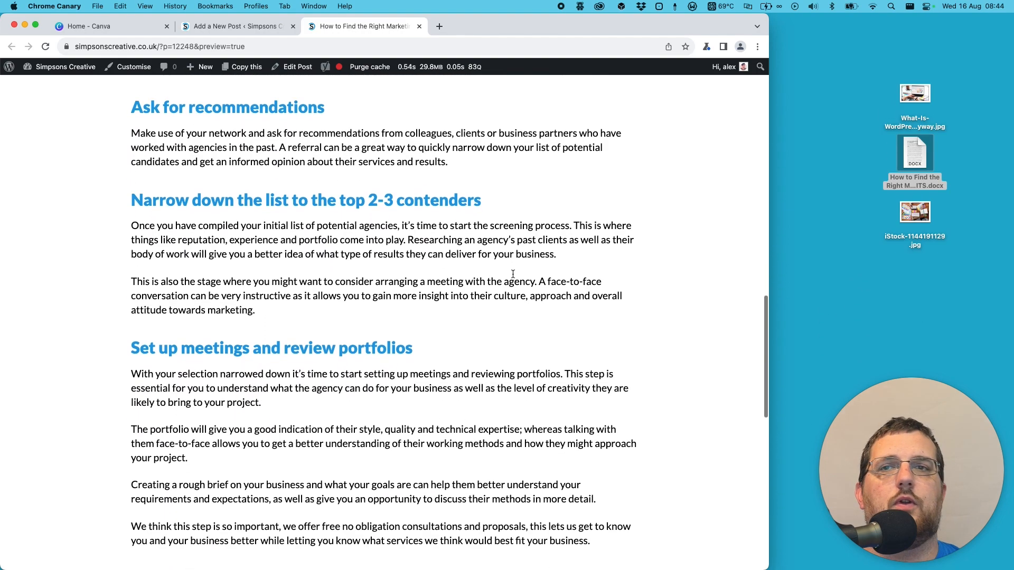
pyautogui.scroll(-5, 512, 277)
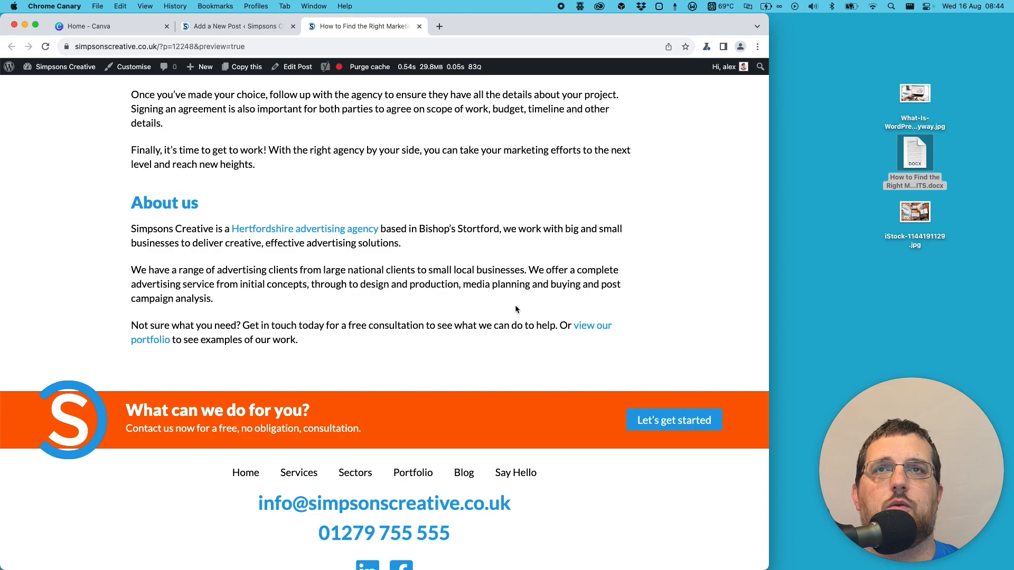
pyautogui.click(419, 28)
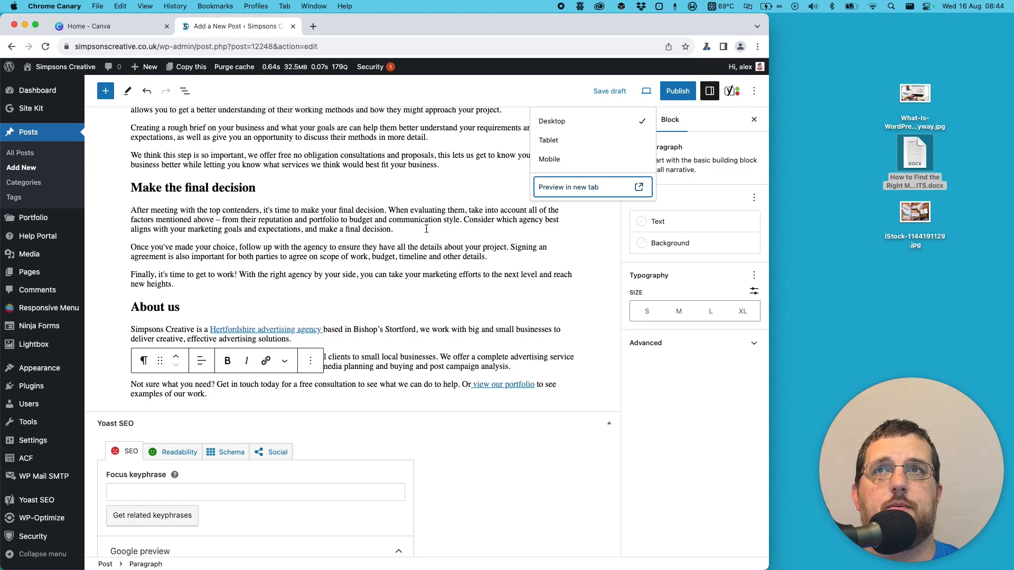
# - Open the live site's blog in a new tab and view the "Just What Is WordPress Anyway?" post with its featured image
pyautogui.keyDown('super'); pyautogui.click(72, 67); pyautogui.keyUp('super')
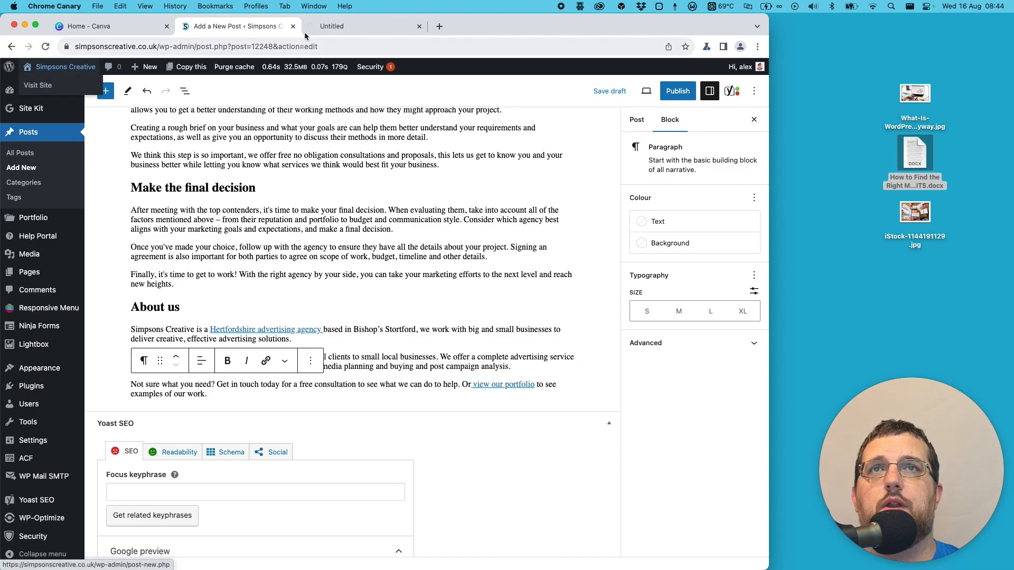
pyautogui.click(324, 29)
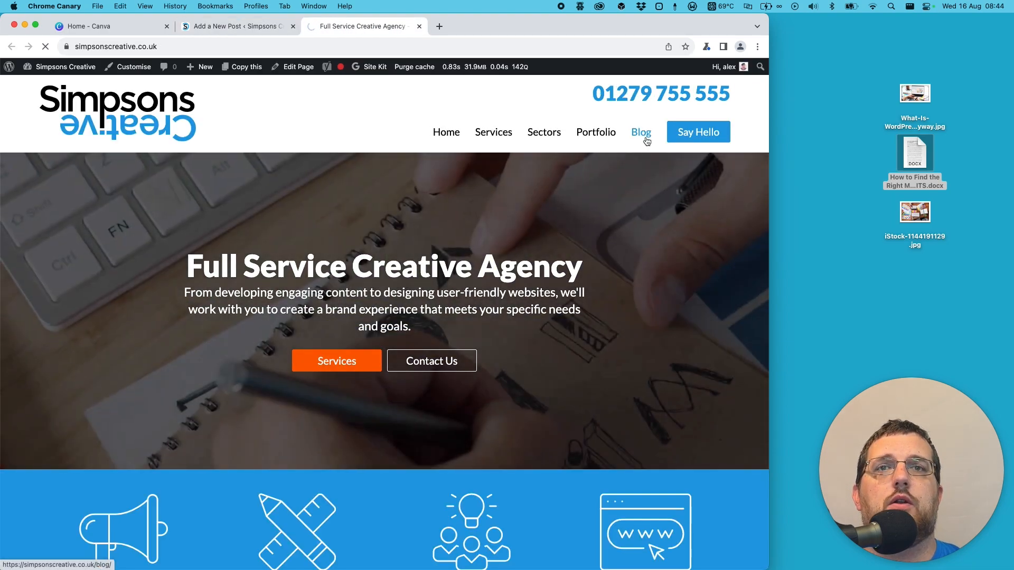
pyautogui.click(645, 139)
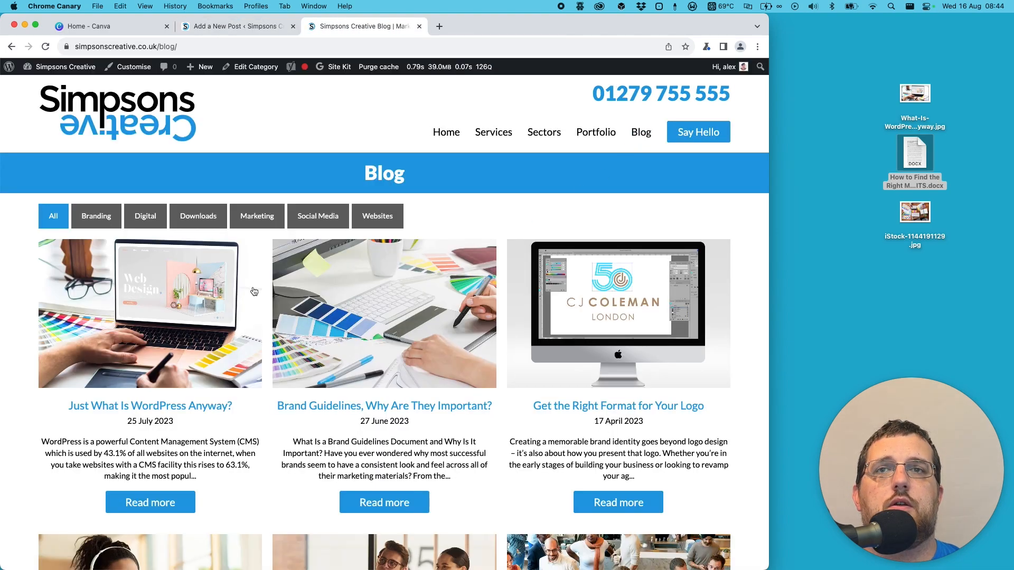
pyautogui.click(188, 300)
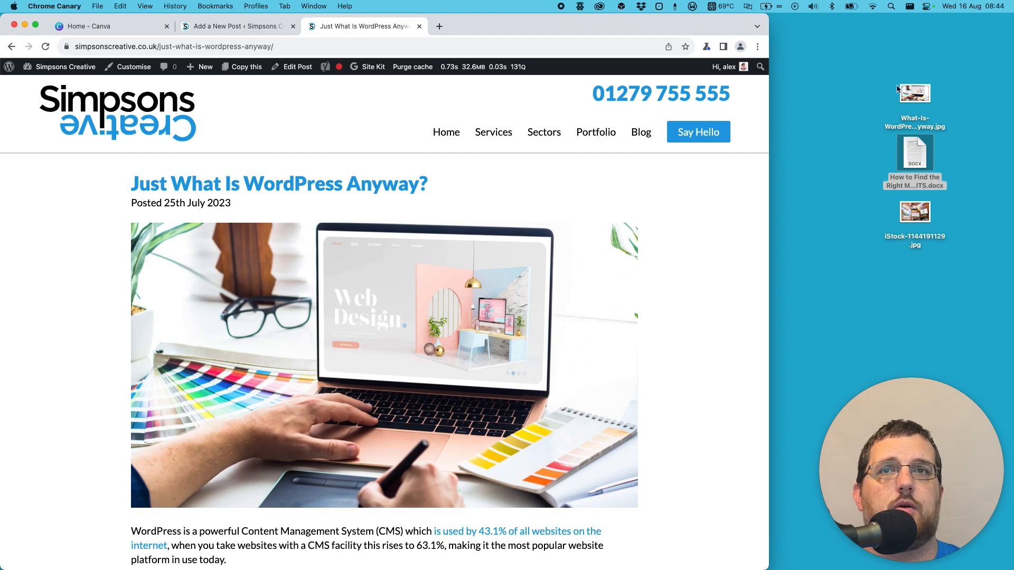
# - Examine the file information of What-Is-WordPress-Anyway.jpg on the desktop for its pixel dimensions, and close the information window
pyautogui.moveTo(915, 93); pyautogui.dragTo(850, 93)
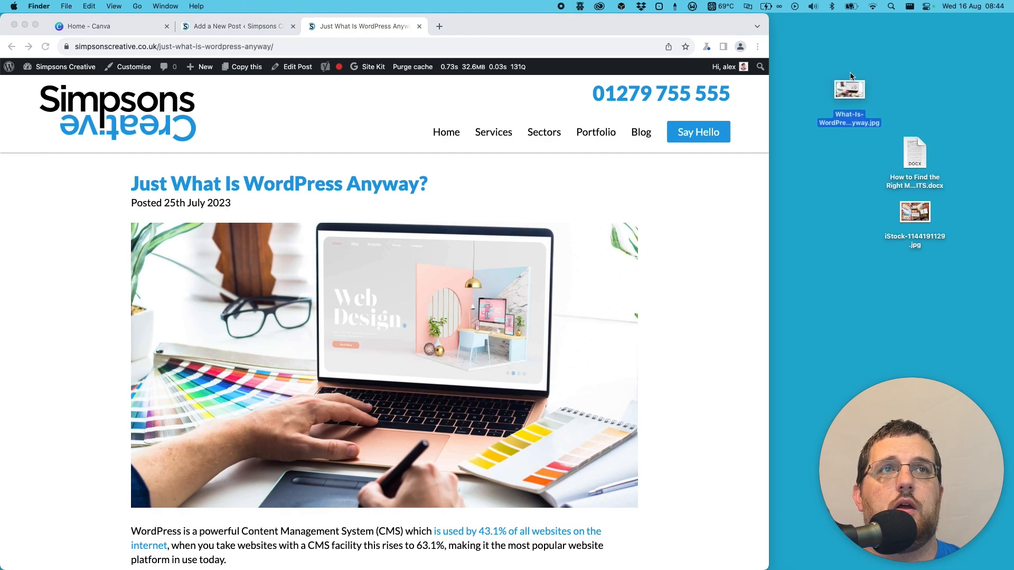
pyautogui.press('super+i')
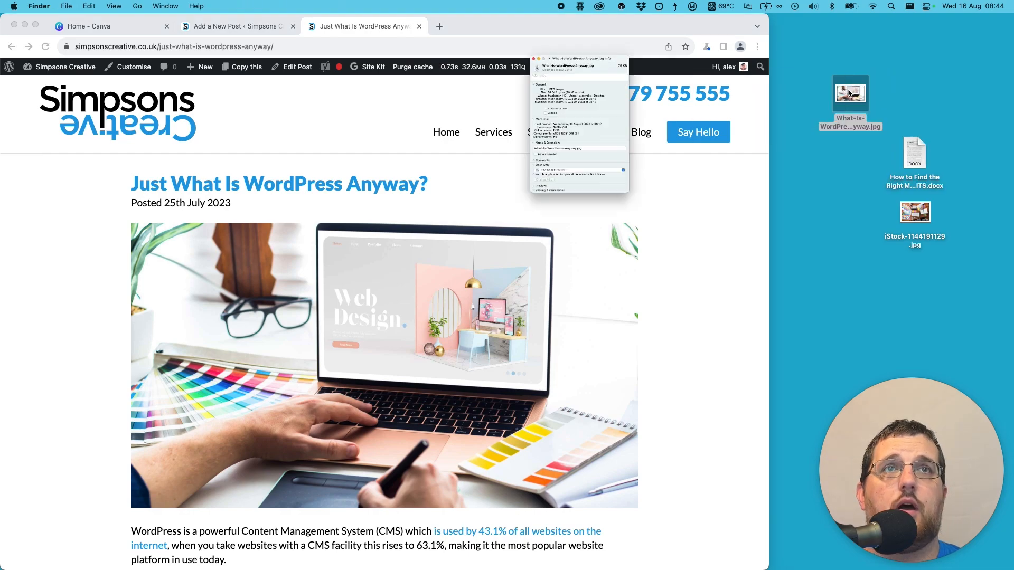
pyautogui.moveTo(20, 184); pyautogui.dragTo(93, 183)
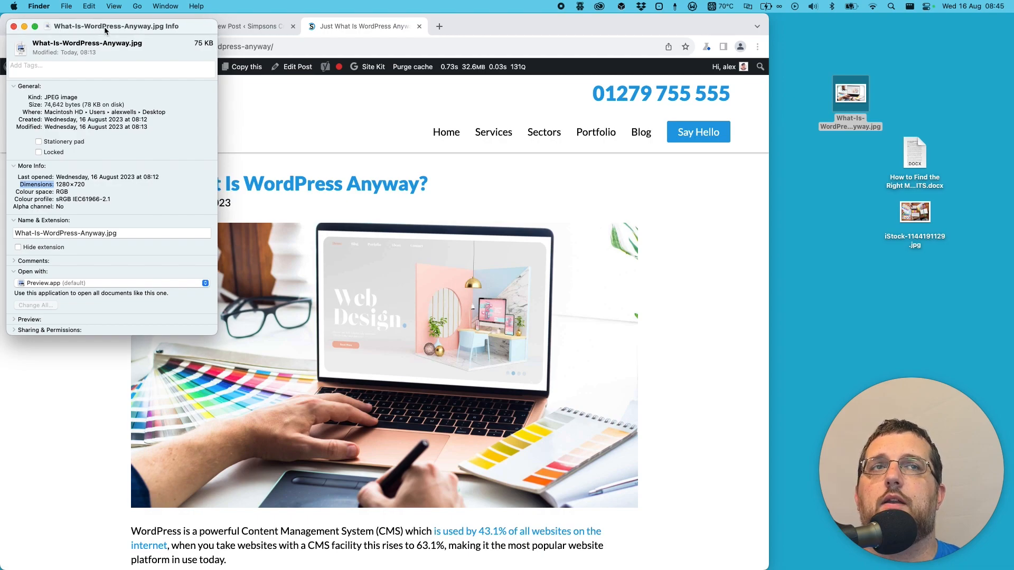
pyautogui.click(13, 26)
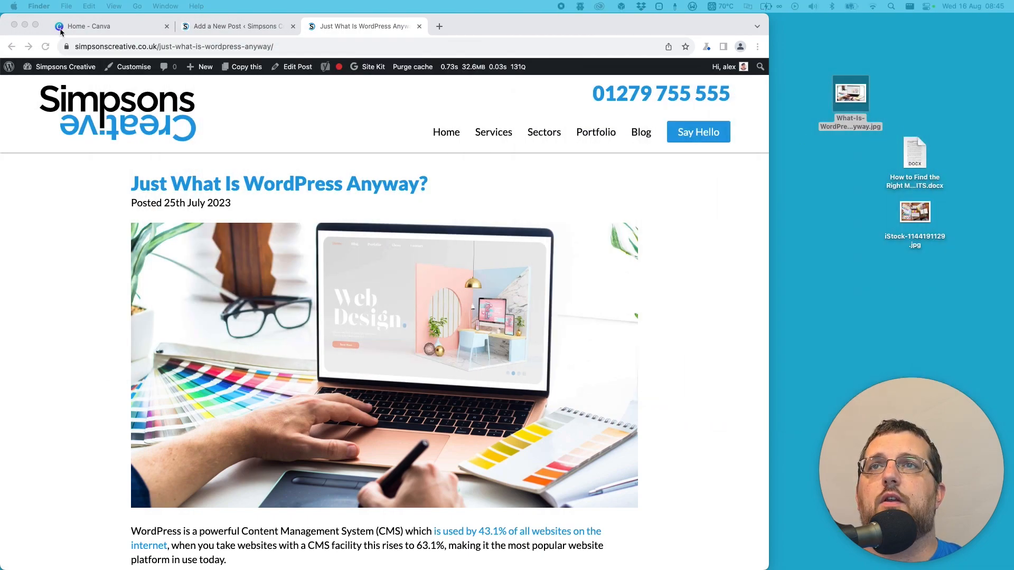
# - Switch to Canva and create a new custom-size design 1280 px wide and 720 px high
pyautogui.click(119, 28)
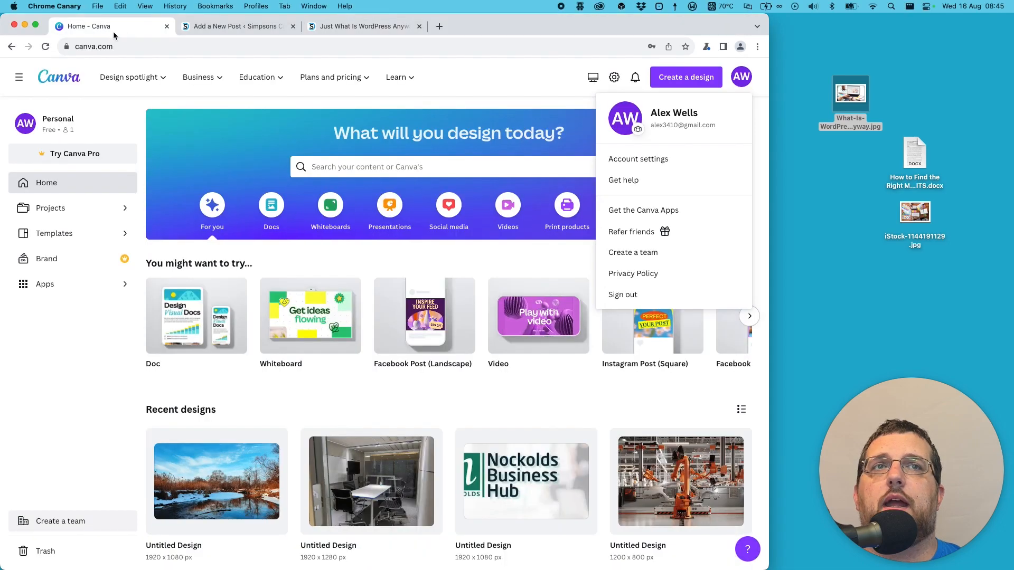
pyautogui.click(538, 86)
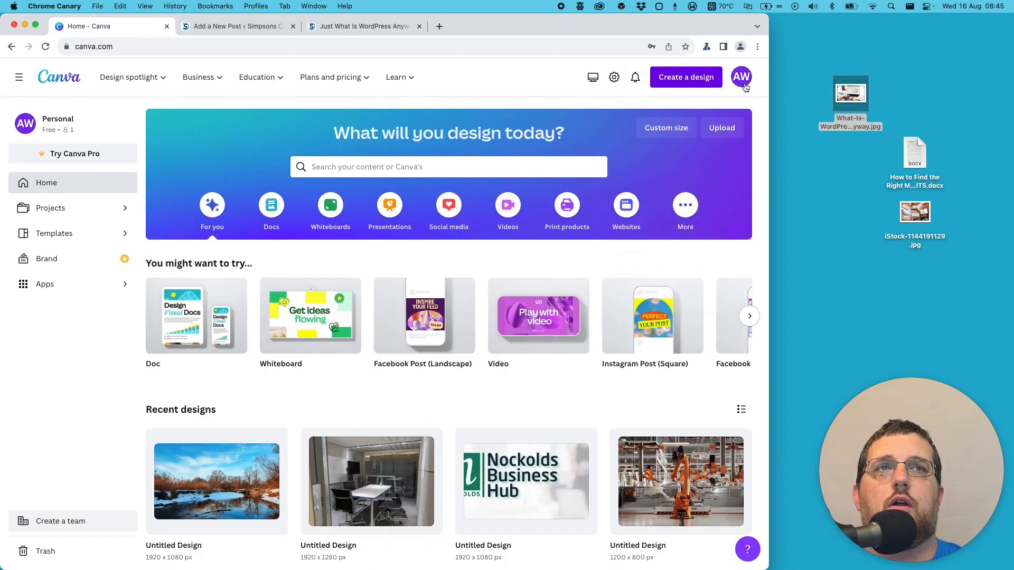
pyautogui.click(688, 80)
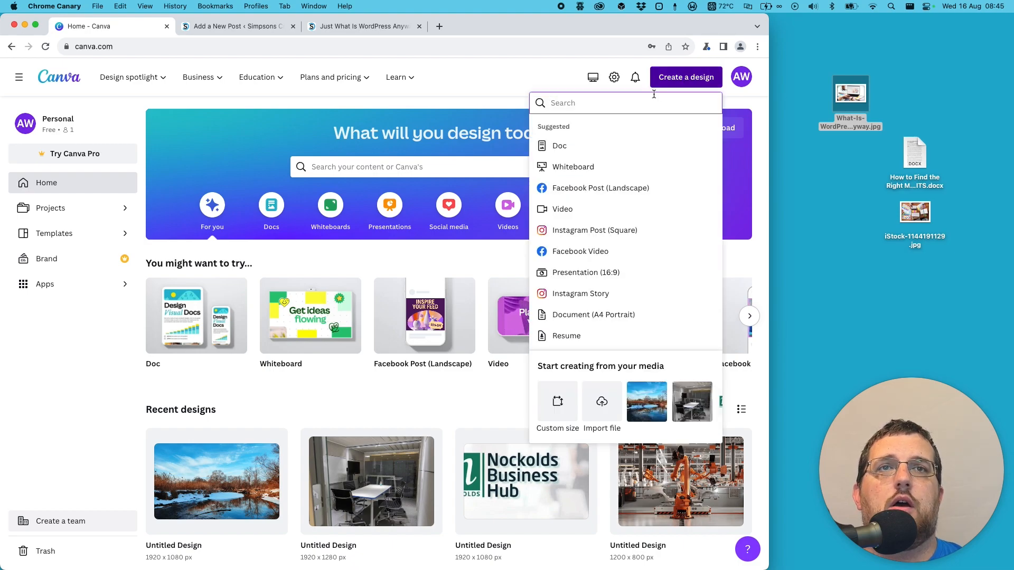
pyautogui.click(556, 407)
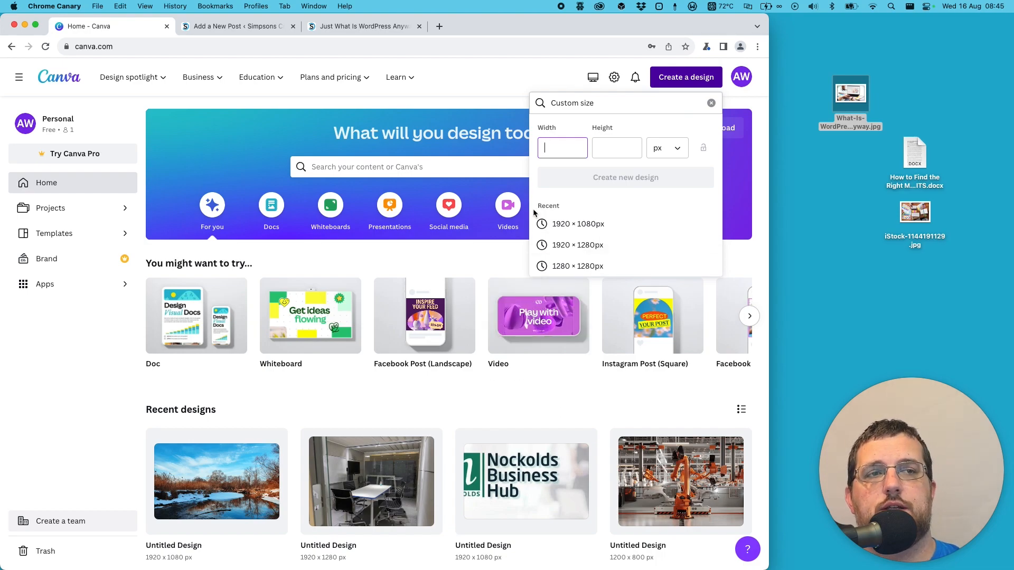
pyautogui.write('1280')
pyautogui.click(615, 141)
pyautogui.write('720')
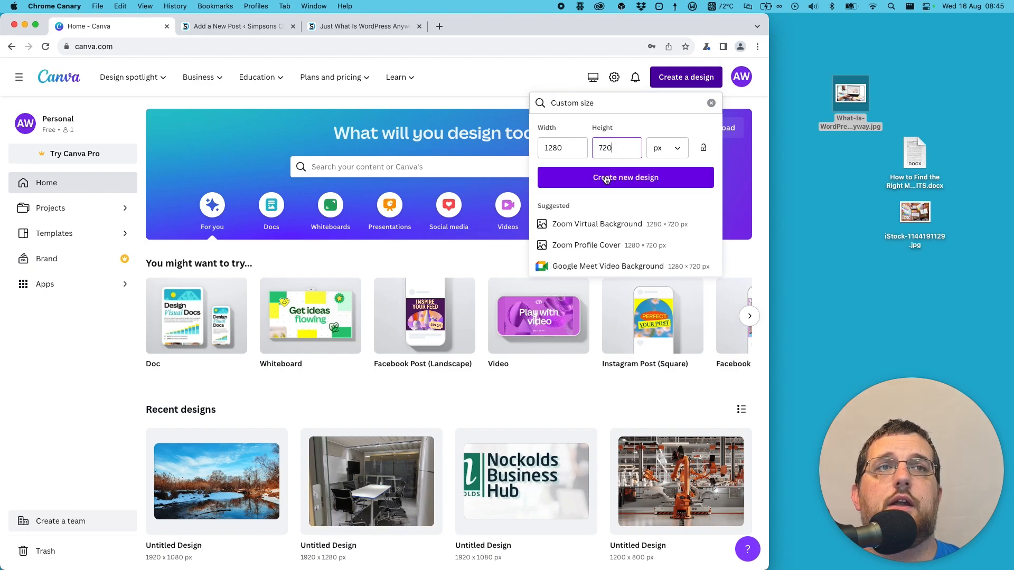
pyautogui.click(606, 179)
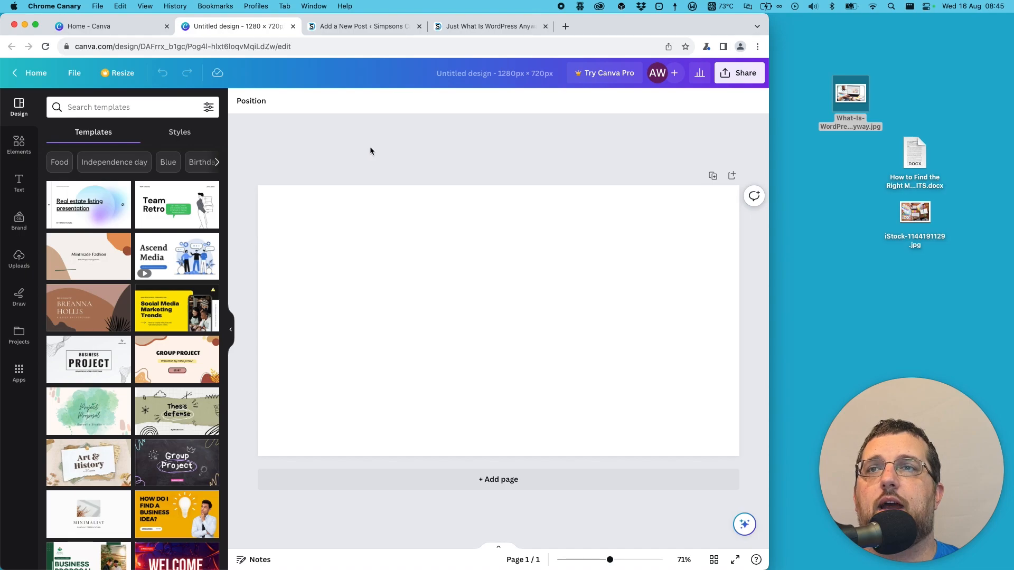
# - Upload iStock-1144191129.jpg from the Desktop folder to the Canva image uploads
pyautogui.click(18, 259)
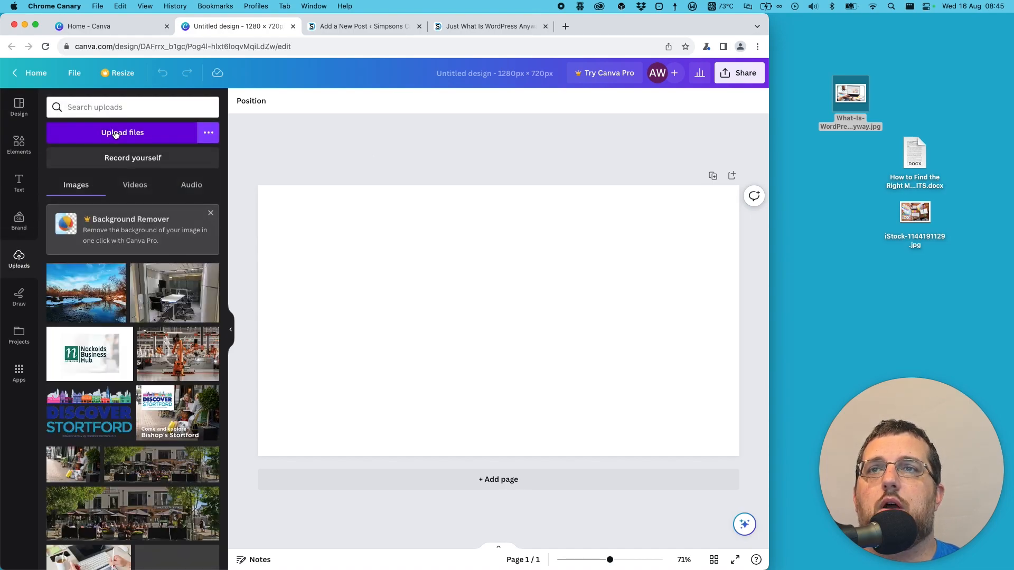
pyautogui.click(116, 136)
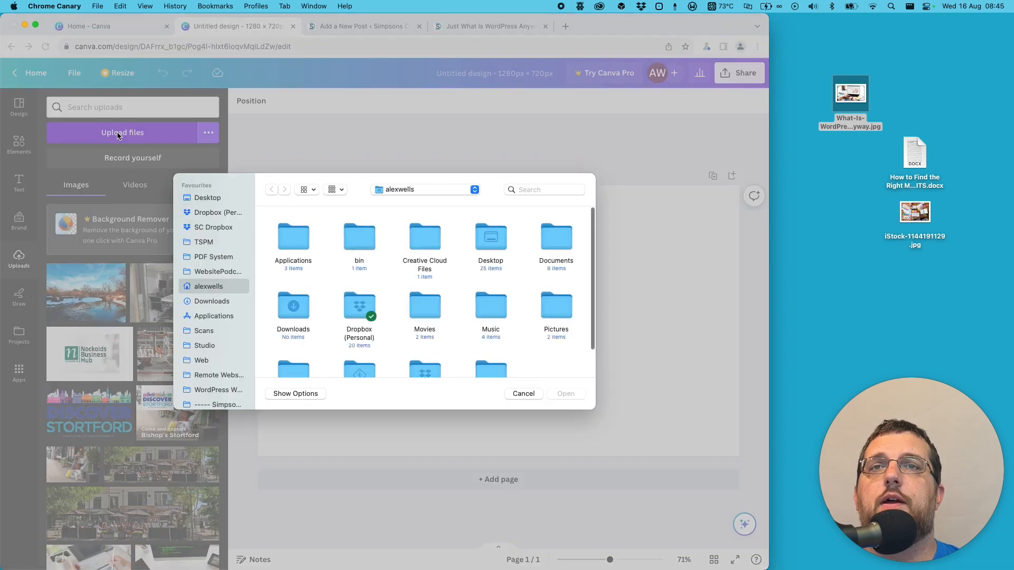
pyautogui.click(213, 199)
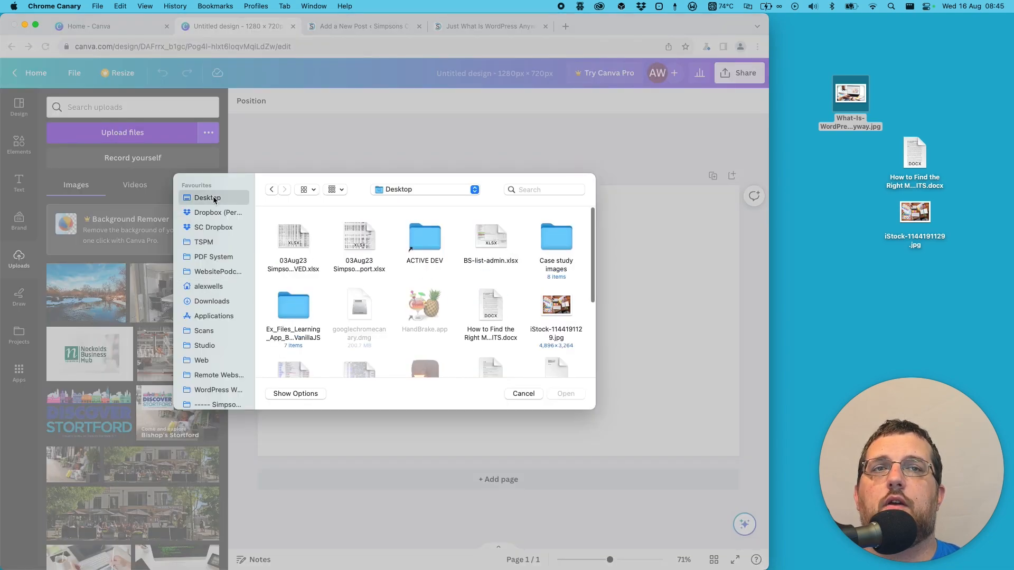
pyautogui.click(569, 308)
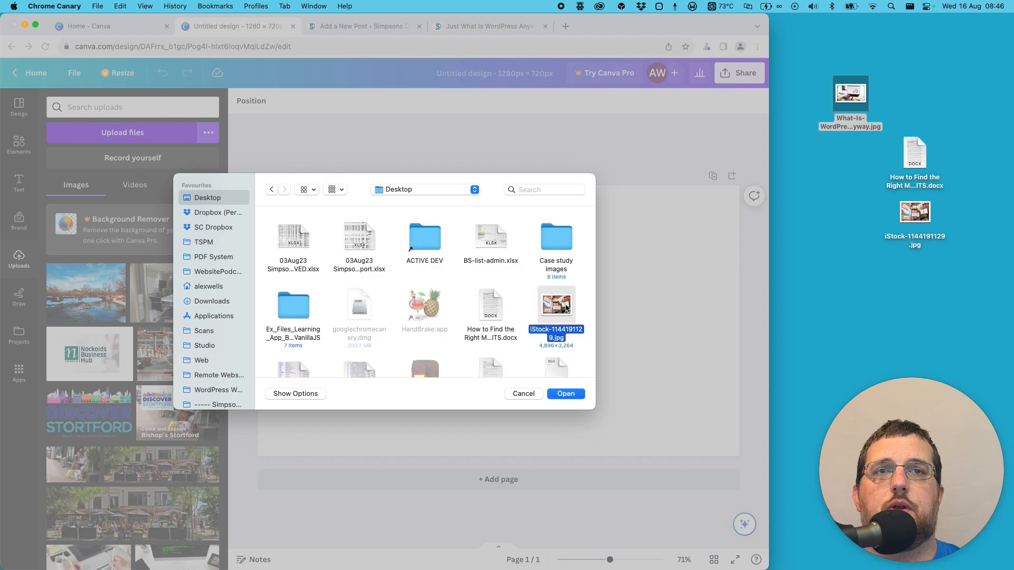
pyautogui.click(565, 394)
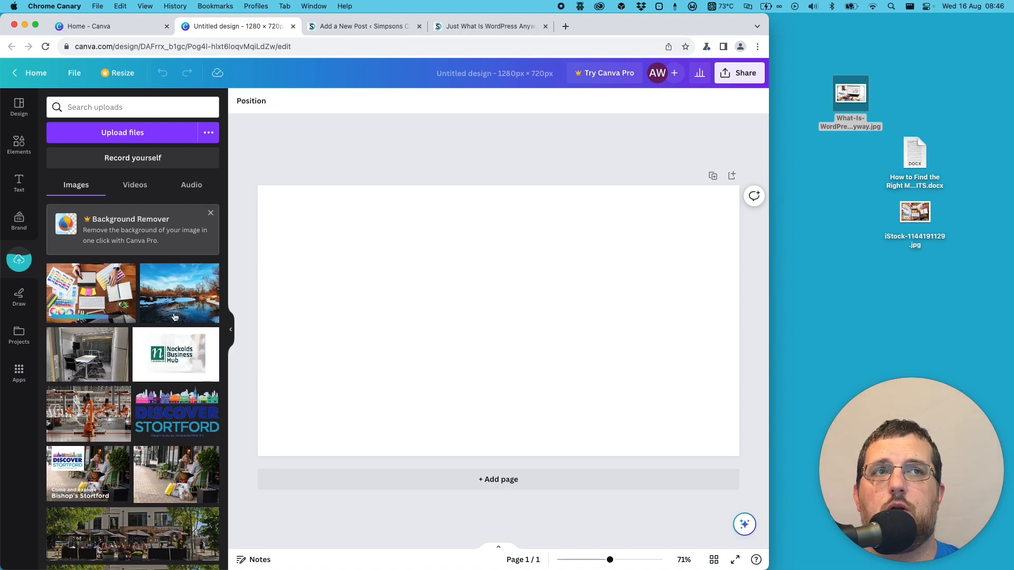
# - Preview iStock-1144191129.jpg on the desktop and examine its file information for file size and pixel dimensions
pyautogui.click(917, 217)
pyautogui.press('space')
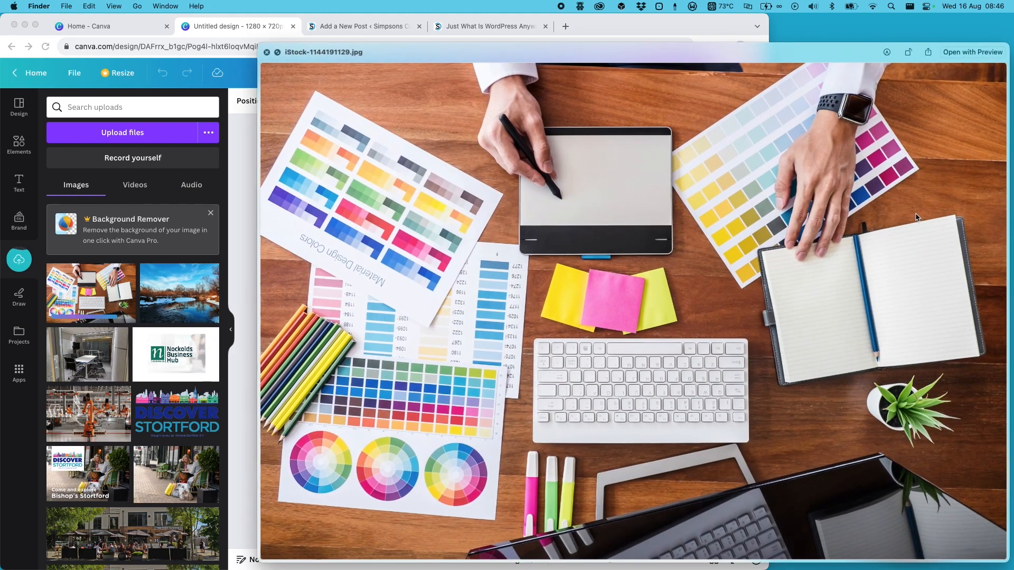
pyautogui.press('space')
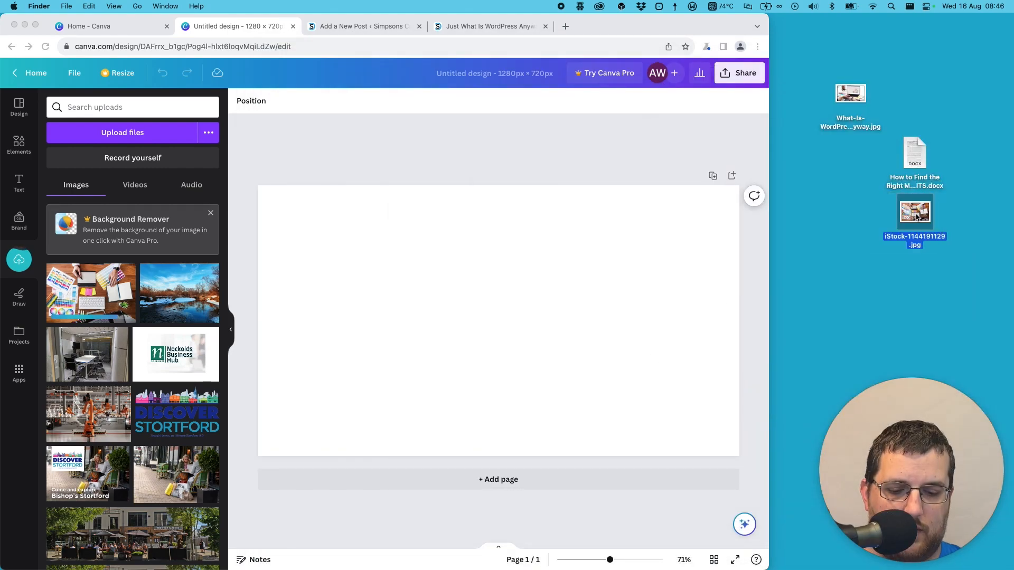
pyautogui.press('super+i')
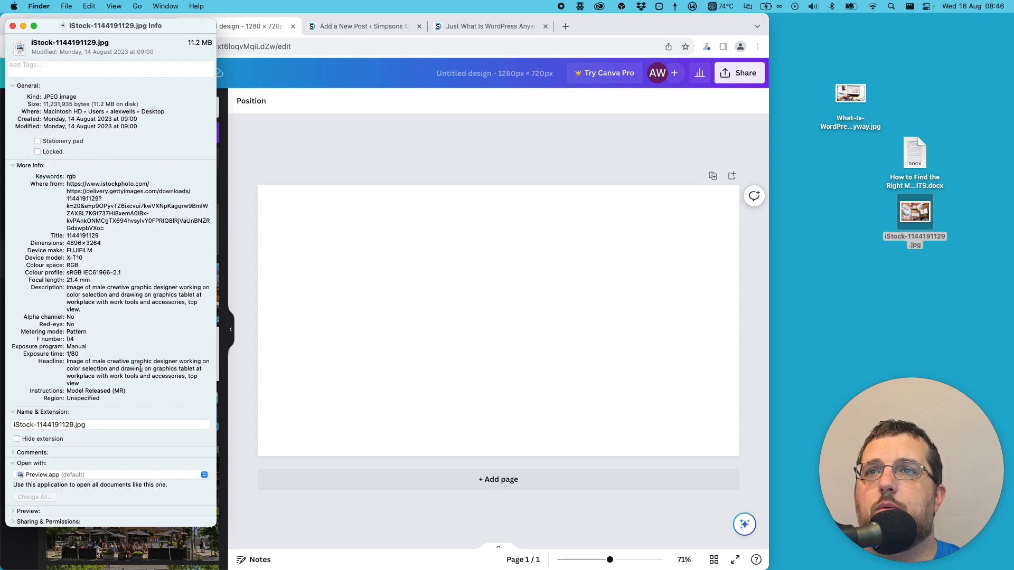
pyautogui.scroll(-1, 128, 352)
pyautogui.scroll(-2, 129, 352)
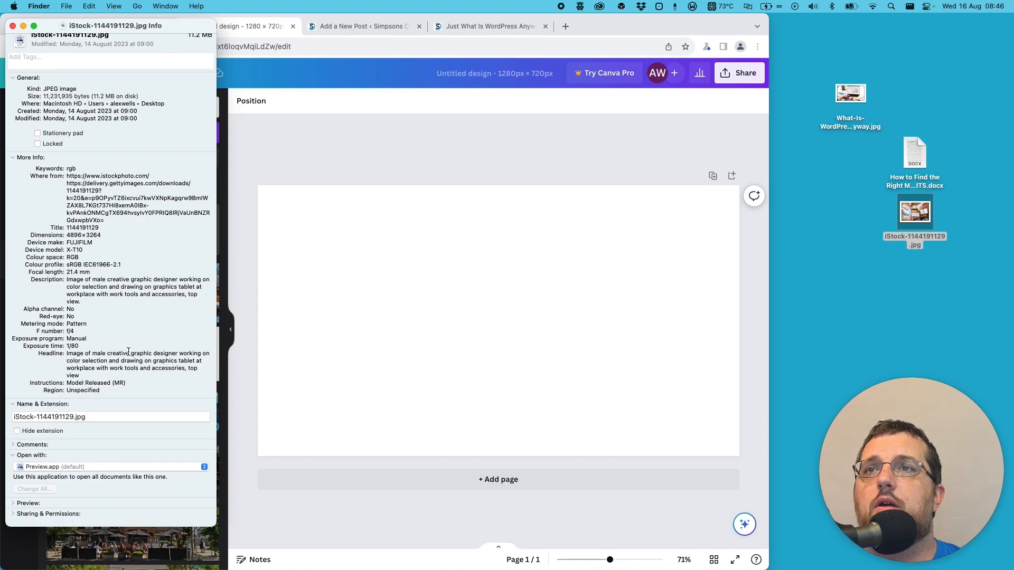
pyautogui.scroll(2, 128, 352)
pyautogui.moveTo(93, 103); pyautogui.dragTo(114, 104)
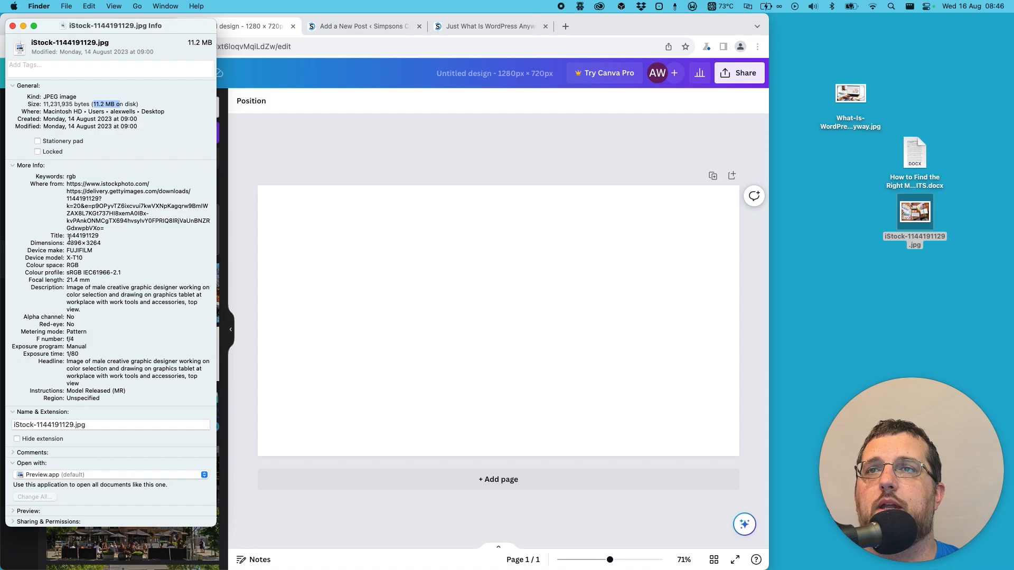
pyautogui.moveTo(31, 243); pyautogui.dragTo(67, 243)
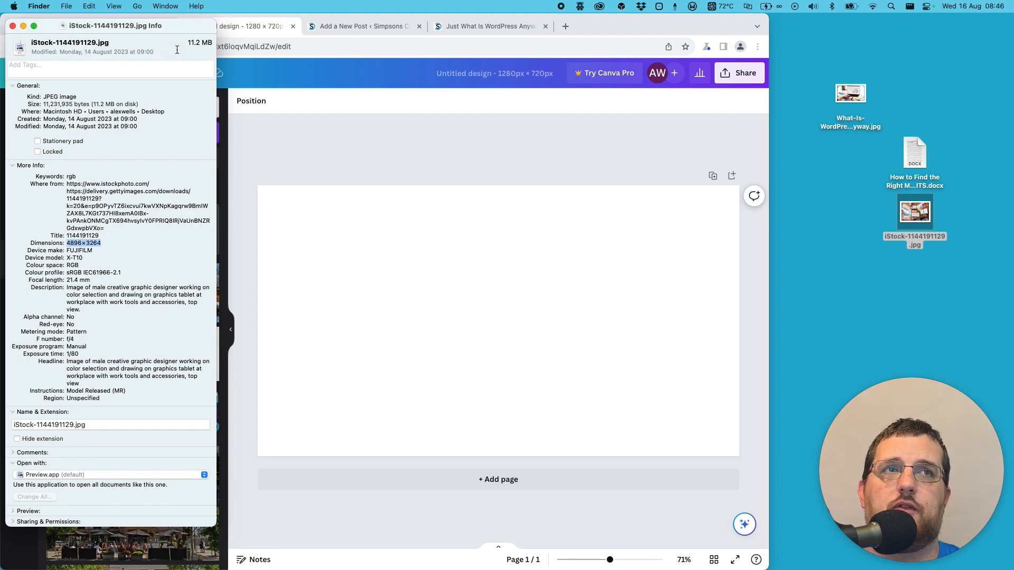
# - Compare with the file size and dimensions of What-Is-WordPress-Anyway.jpg, and close both information windows
pyautogui.moveTo(1013, 6); pyautogui.dragTo(394, 33)
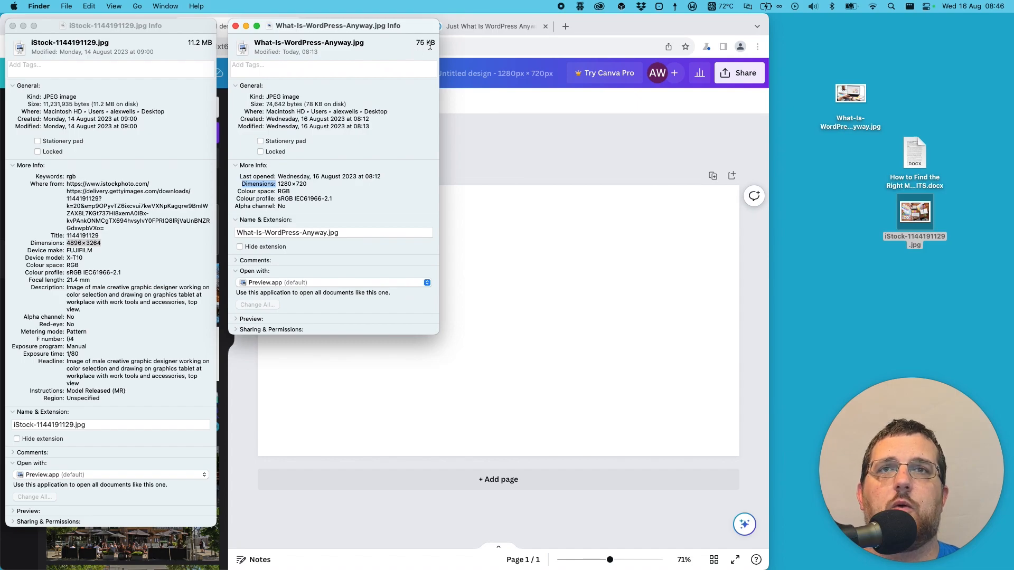
pyautogui.click(236, 25)
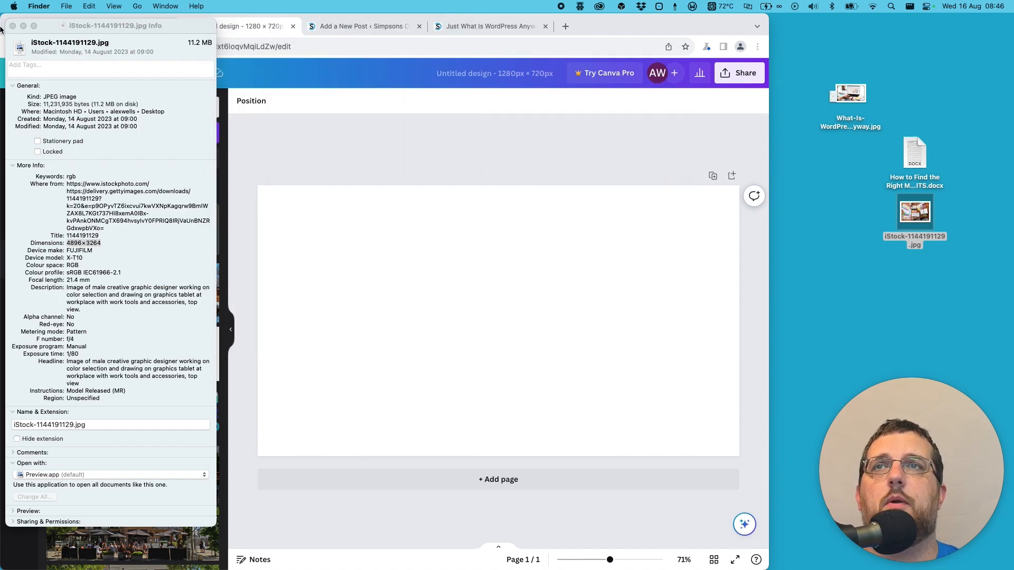
pyautogui.click(12, 26)
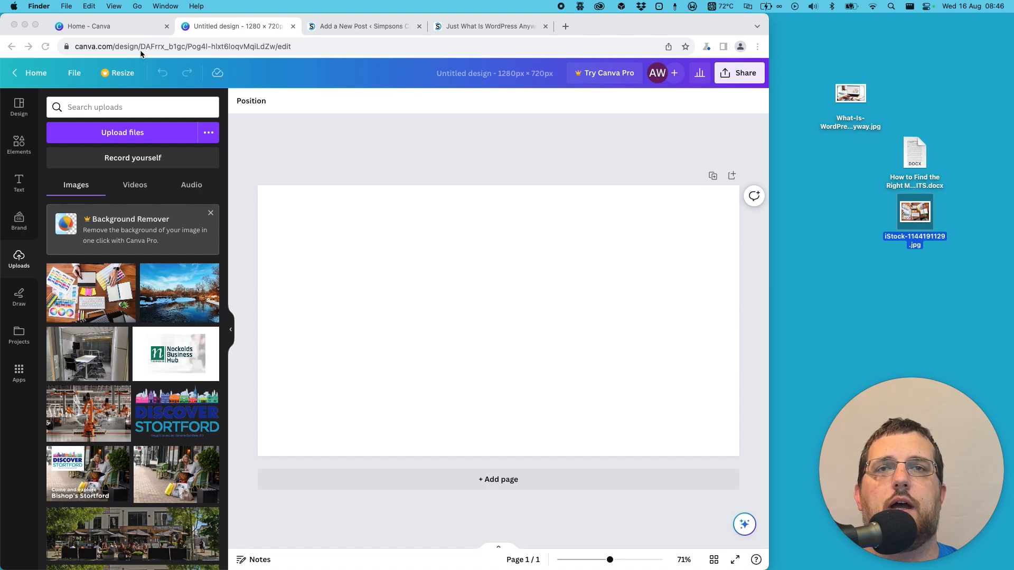
# - Place the uploaded designer's desk photo on the blank page and align it with the page's upper-left corner
pyautogui.click(93, 293)
pyautogui.click(85, 290)
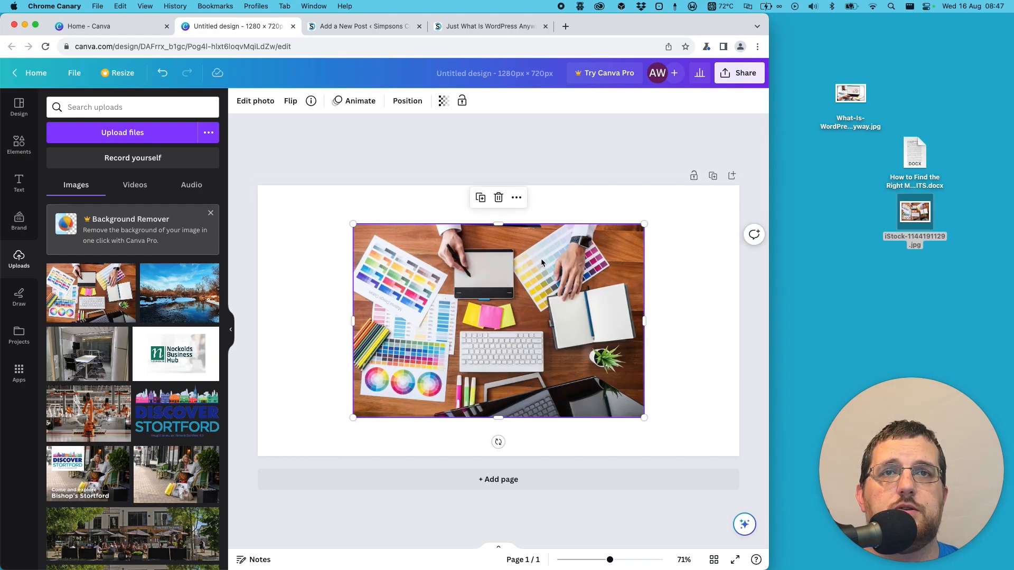
pyautogui.moveTo(559, 274); pyautogui.dragTo(520, 270)
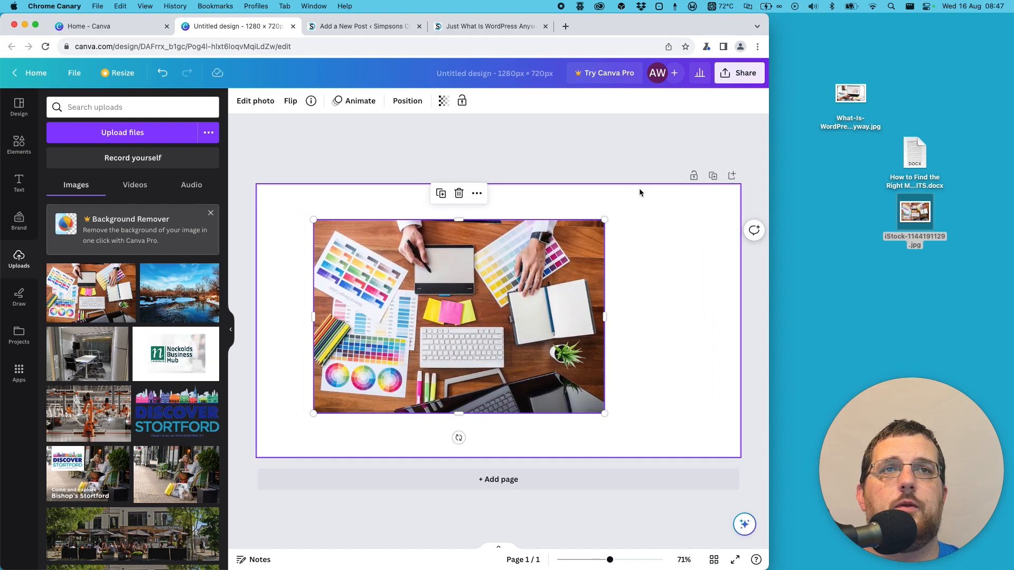
pyautogui.moveTo(516, 258); pyautogui.dragTo(462, 222)
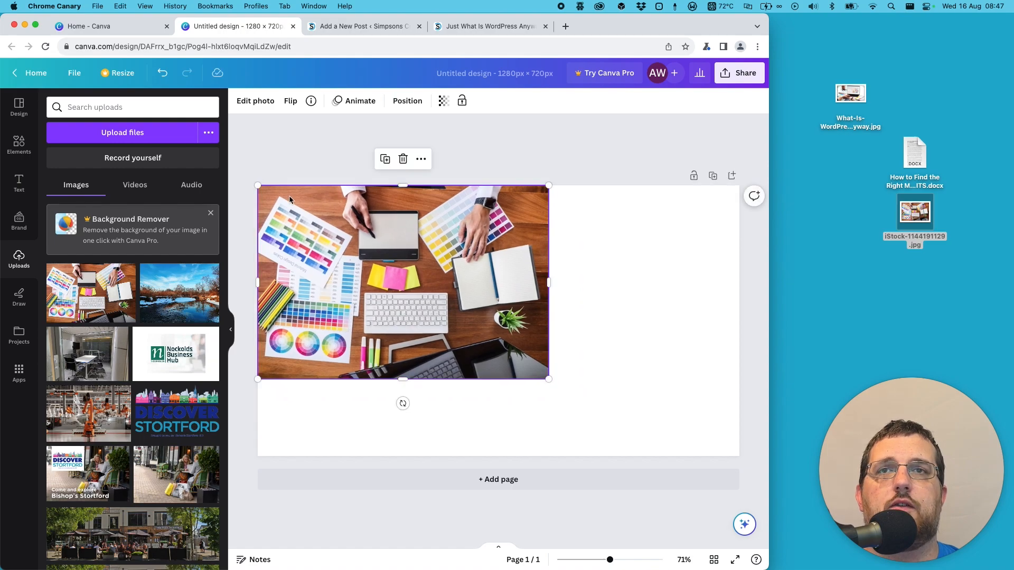
# - Enlarge the photo proportionally past the page edges and reposition it to cover the whole page, cropping the overflow
pyautogui.moveTo(548, 379); pyautogui.dragTo(766, 462)
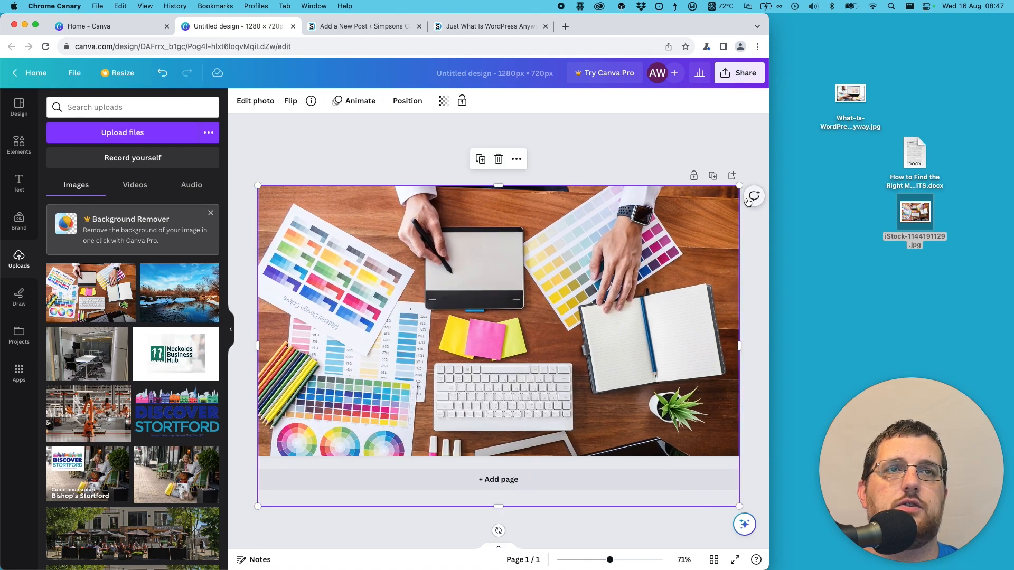
pyautogui.moveTo(739, 186); pyautogui.dragTo(752, 177)
pyautogui.moveTo(256, 177); pyautogui.dragTo(232, 160)
pyautogui.moveTo(398, 267); pyautogui.dragTo(399, 260)
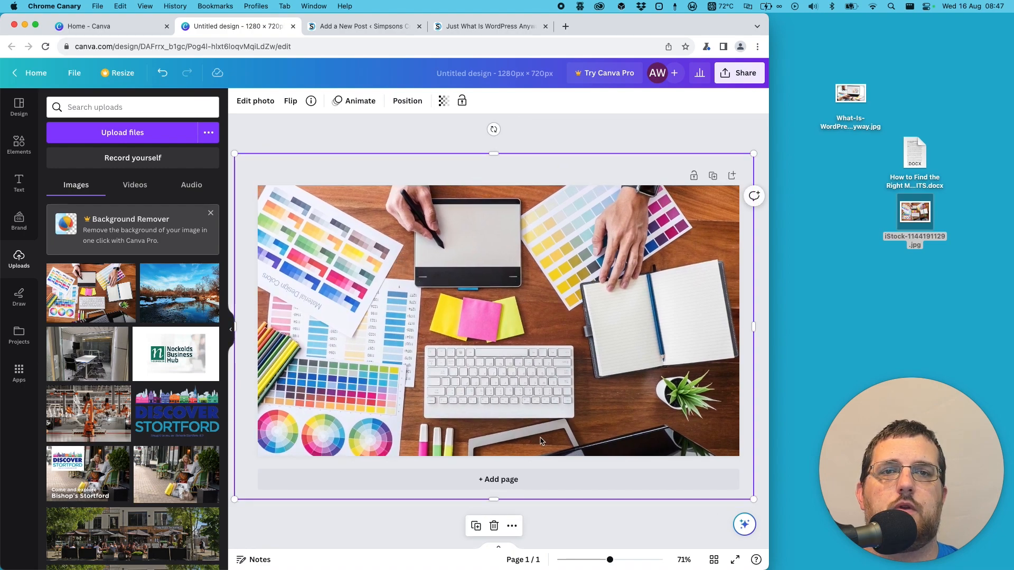
pyautogui.click(582, 137)
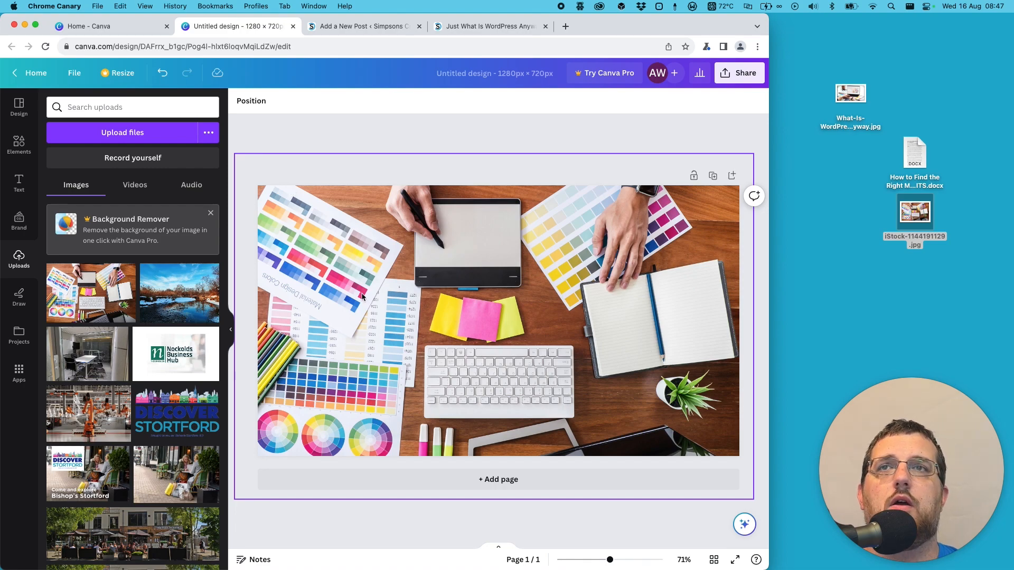
# - Download the design as a JPG at 1,280 × 720 px and place Untitled design.jpg on the desktop
pyautogui.moveTo(628, 28); pyautogui.dragTo(690, 28)
pyautogui.click(810, 78)
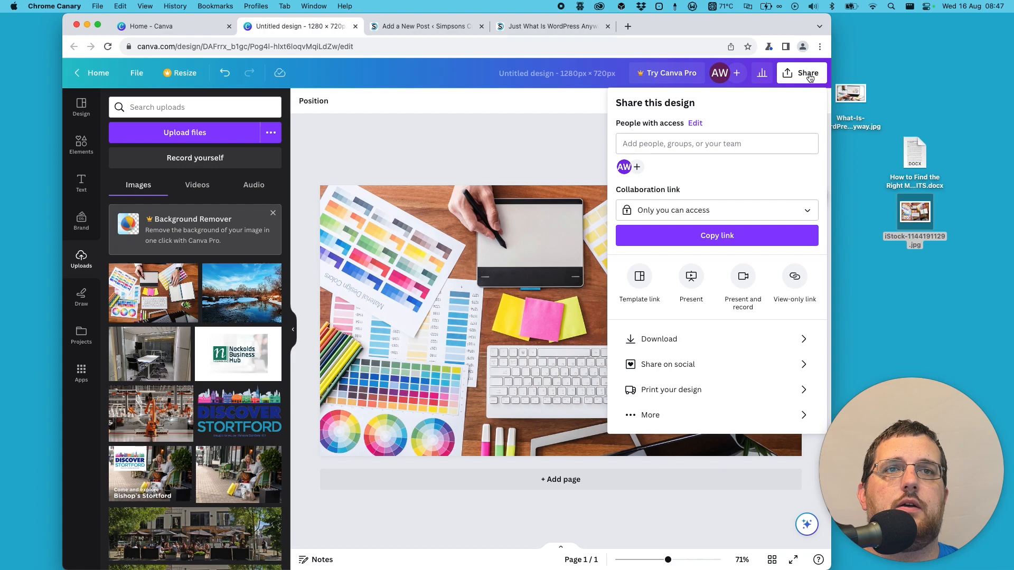
pyautogui.click(658, 340)
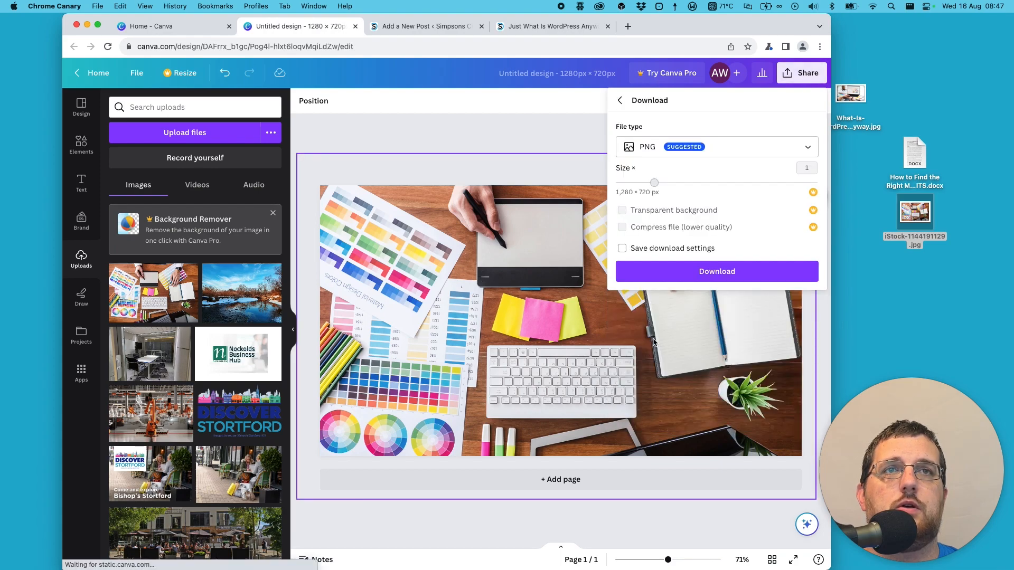
pyautogui.click(660, 148)
pyautogui.click(656, 177)
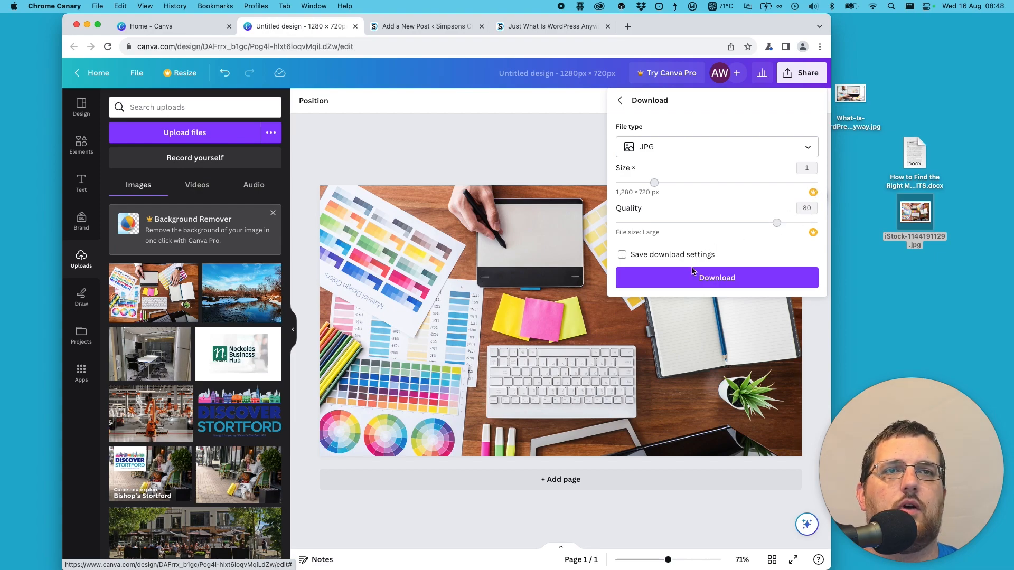
pyautogui.click(680, 280)
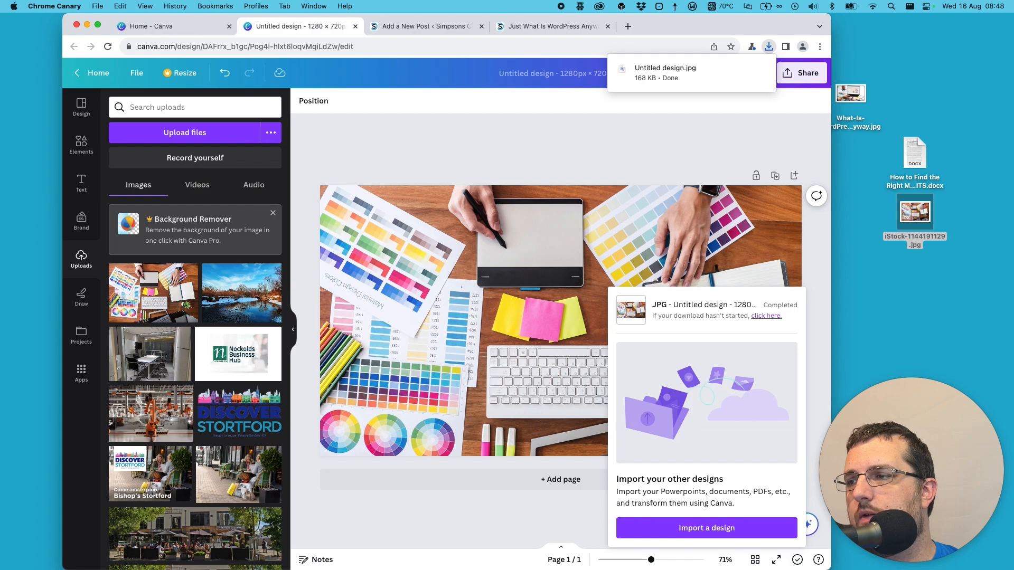
pyautogui.moveTo(665, 73); pyautogui.dragTo(910, 288)
pyautogui.click(913, 289)
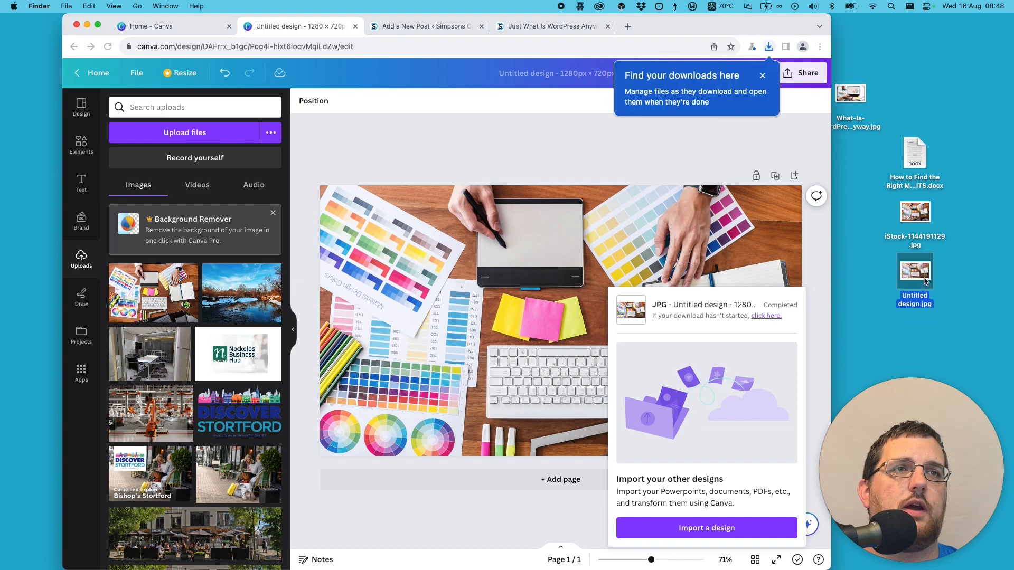
# - Check the pixel dimensions in the file information of Untitled design.jpg, and close the information window
pyautogui.press('super+i')
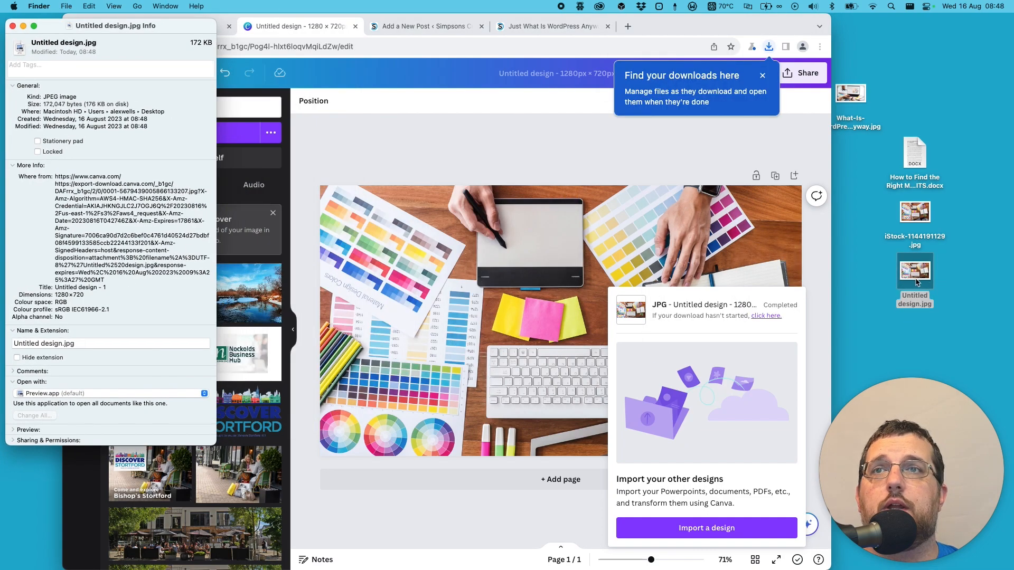
pyautogui.moveTo(55, 294); pyautogui.dragTo(85, 294)
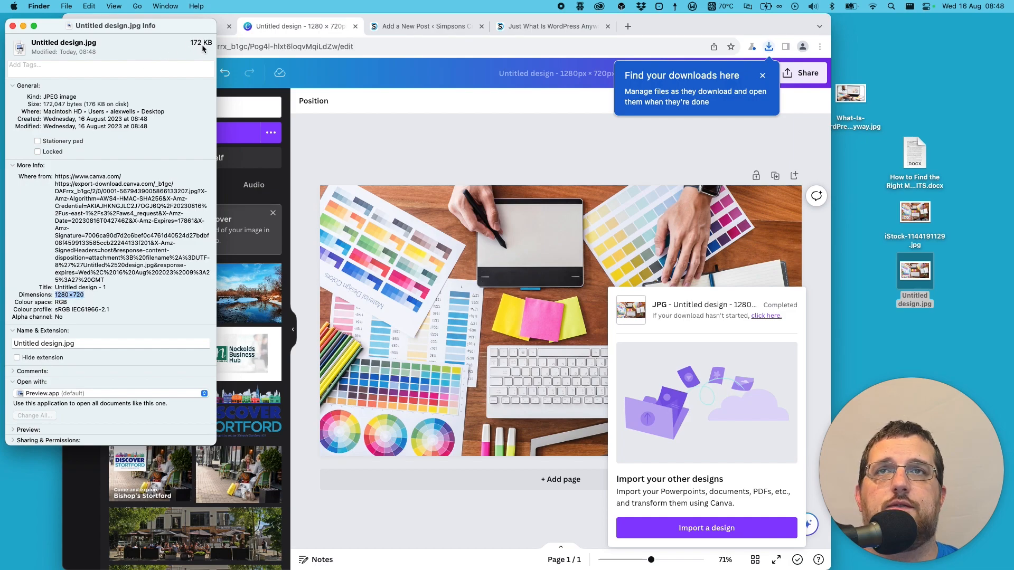
pyautogui.click(12, 27)
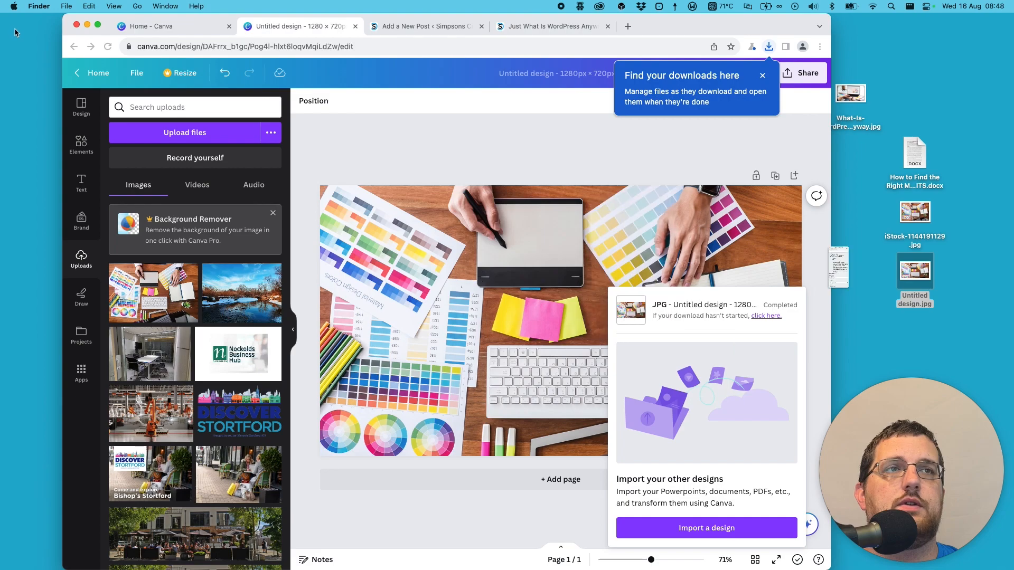
# - Delete What-Is-WordPress-Anyway.jpg and iStock-1144191129.jpg from the desktop and move Untitled design.jpg up beneath the Word document
pyautogui.click(859, 90)
pyautogui.keyDown('super'); pyautogui.click(915, 214); pyautogui.keyUp('super')
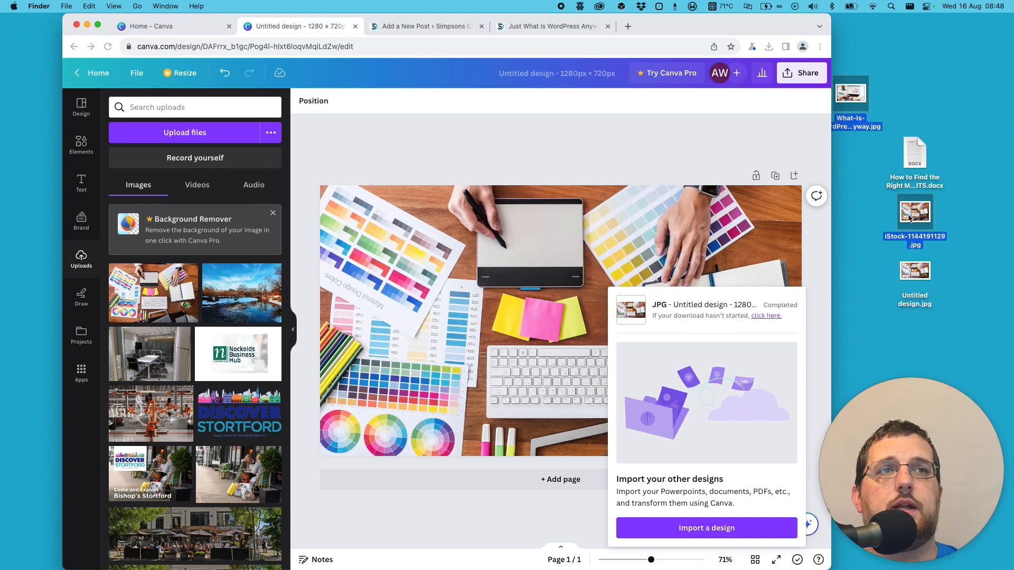
pyautogui.press('super+BackSpace')
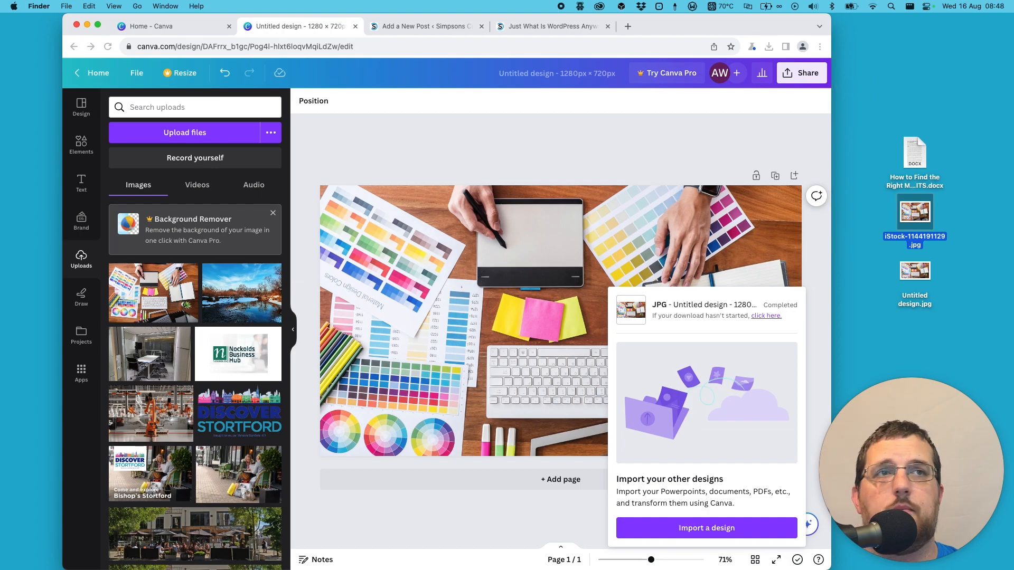
pyautogui.moveTo(912, 271); pyautogui.dragTo(894, 228)
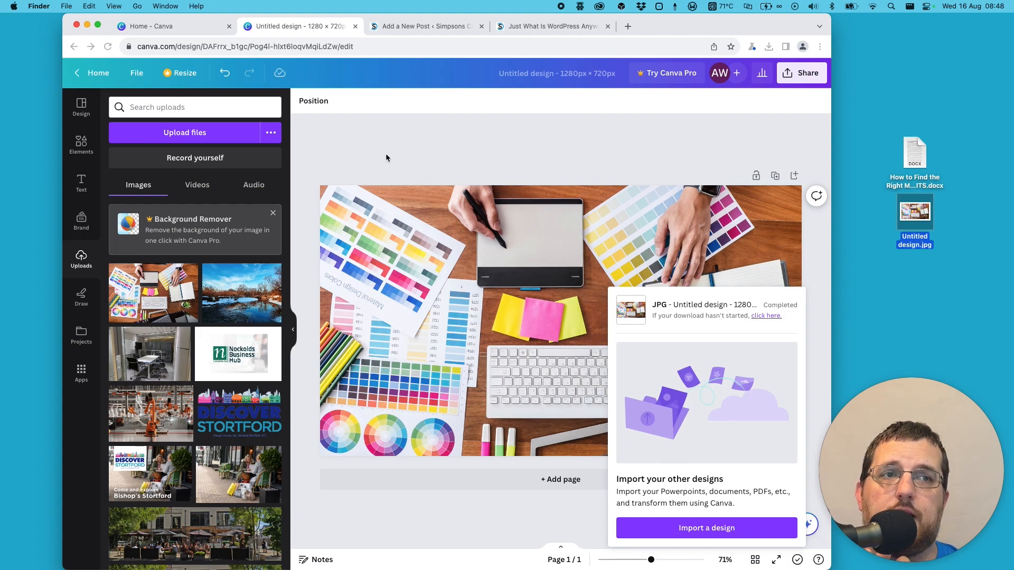
# - Close both Canva tabs and return to the WordPress post editor
pyautogui.click(229, 26)
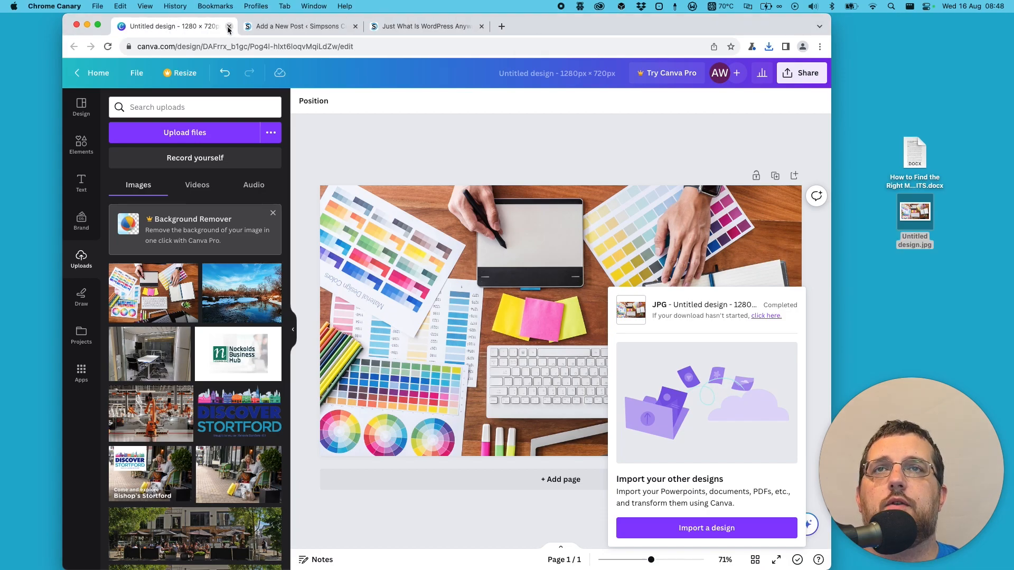
pyautogui.click(229, 27)
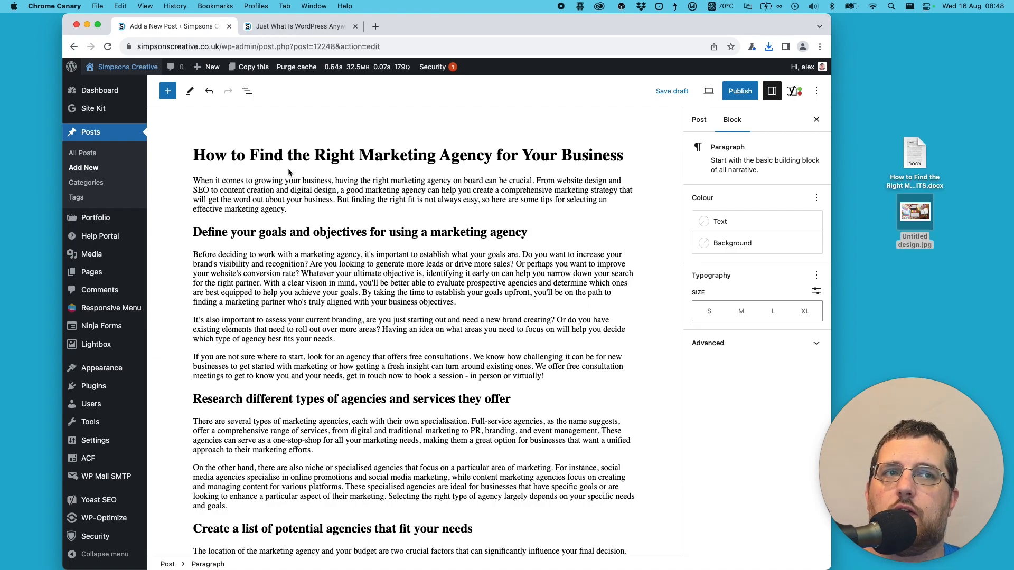
# - Rename Untitled design.jpg on the desktop to Marketing Agency.jpg, using the words "Marketing Agency" copied from the post title
pyautogui.click(352, 169)
pyautogui.click(361, 155)
pyautogui.moveTo(363, 155); pyautogui.dragTo(489, 152)
pyautogui.press('super+c')
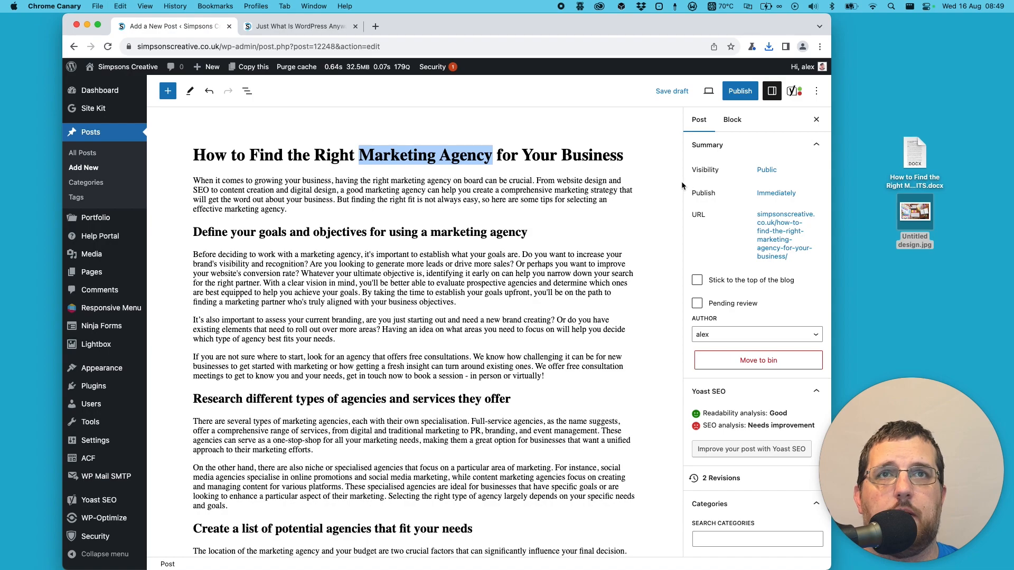
pyautogui.click(915, 246)
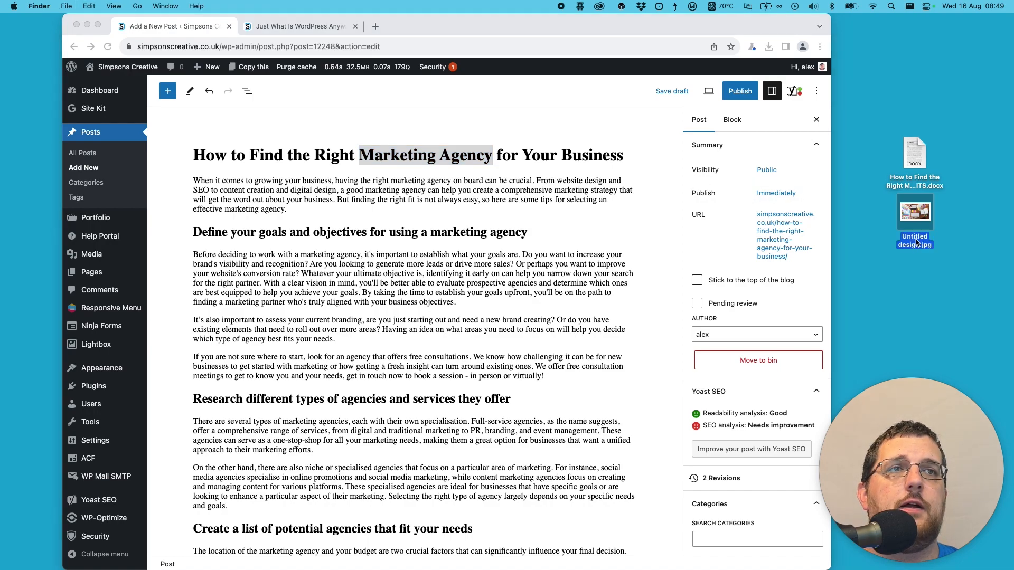
pyautogui.press('Return')
pyautogui.press('super+v')
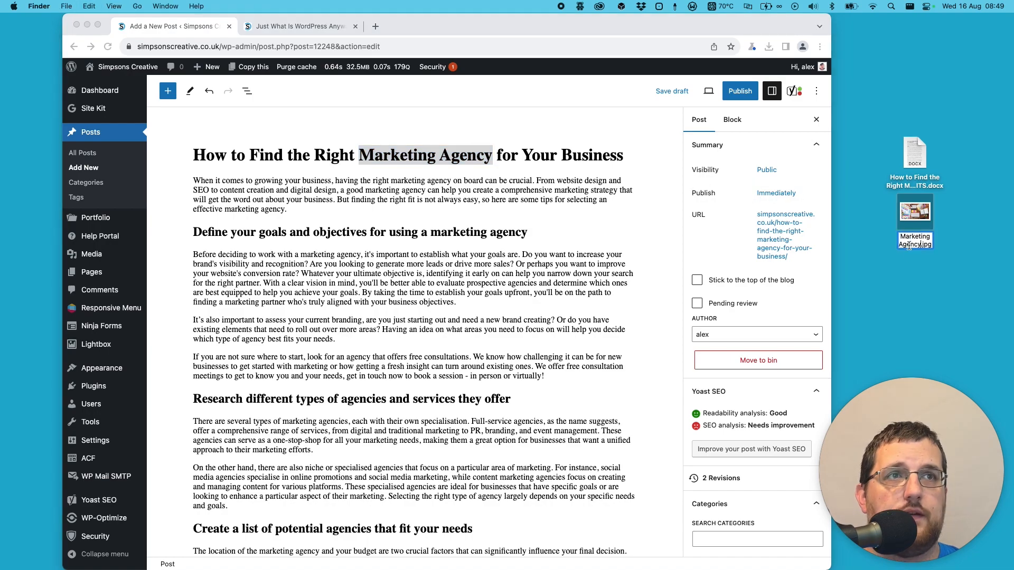
pyautogui.click(901, 286)
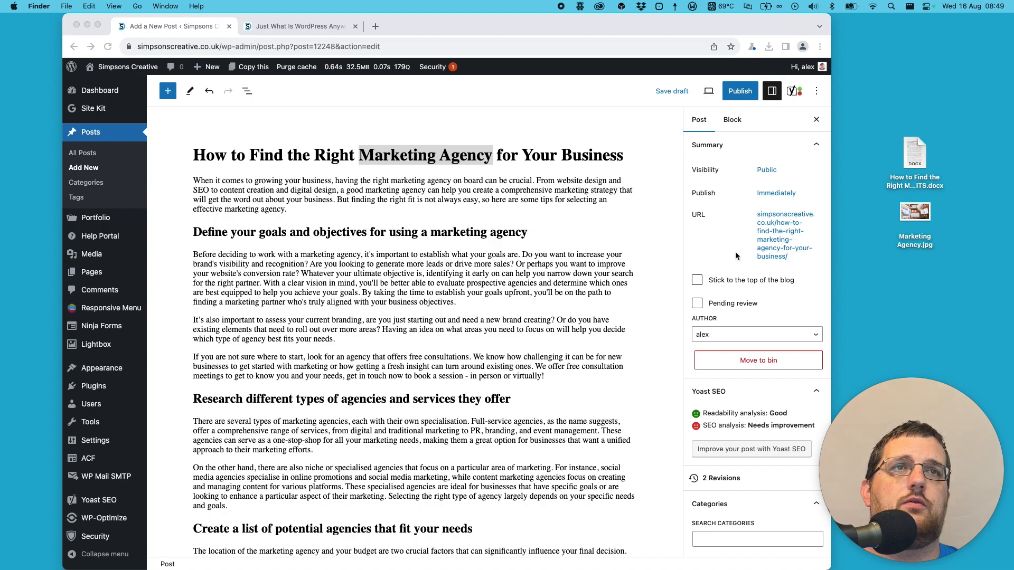
# - Upload Marketing Agency.jpg from the desktop to the media library through the post's featured image setting
pyautogui.scroll(-6, 741, 259)
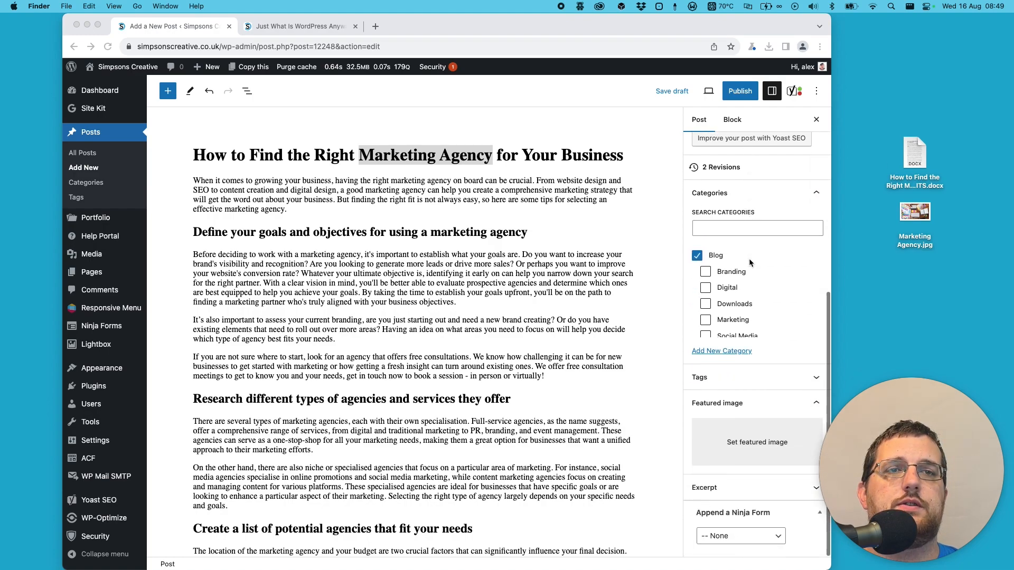
pyautogui.click(737, 449)
pyautogui.click(737, 449)
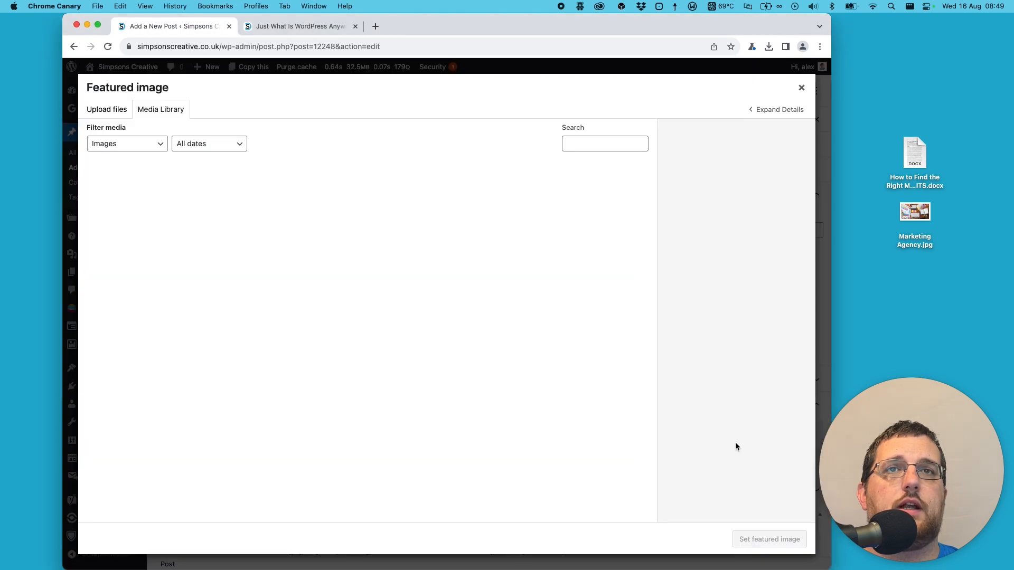
pyautogui.moveTo(912, 214); pyautogui.dragTo(397, 213)
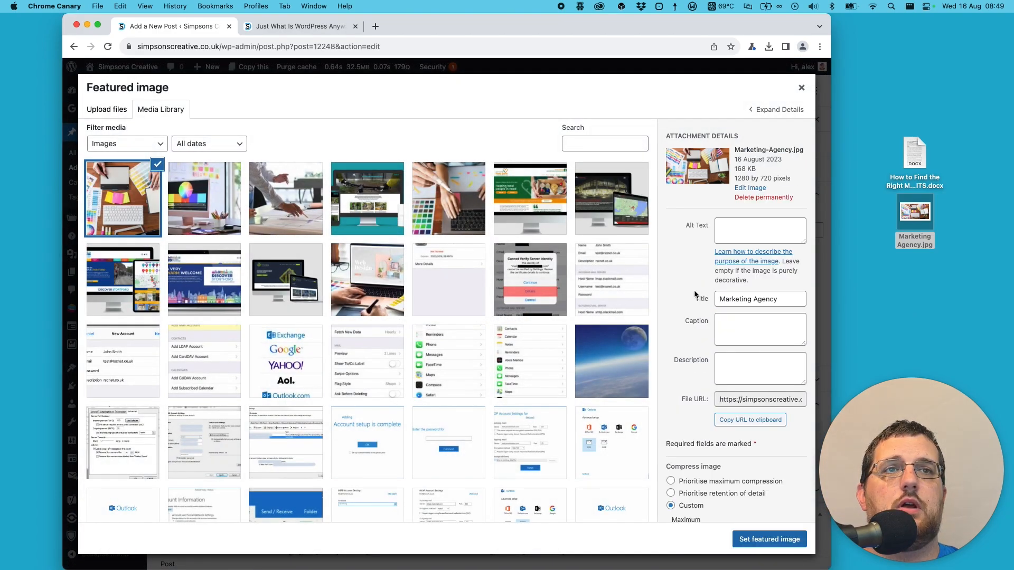
# - Give the uploaded image the alt text "Marketing Agency" and set it as the post's featured image
pyautogui.click(751, 228)
pyautogui.press('super+v')
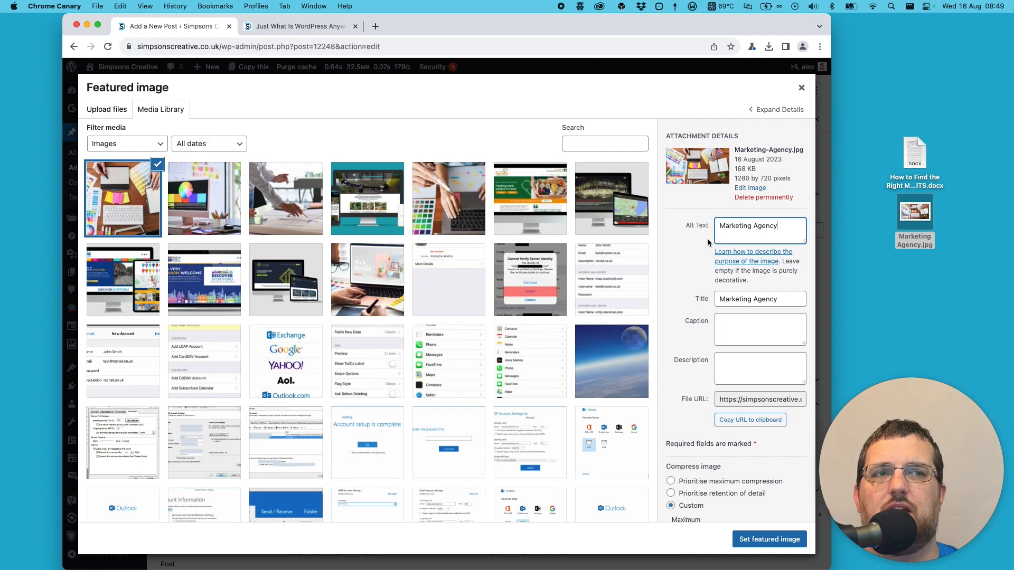
pyautogui.click(750, 544)
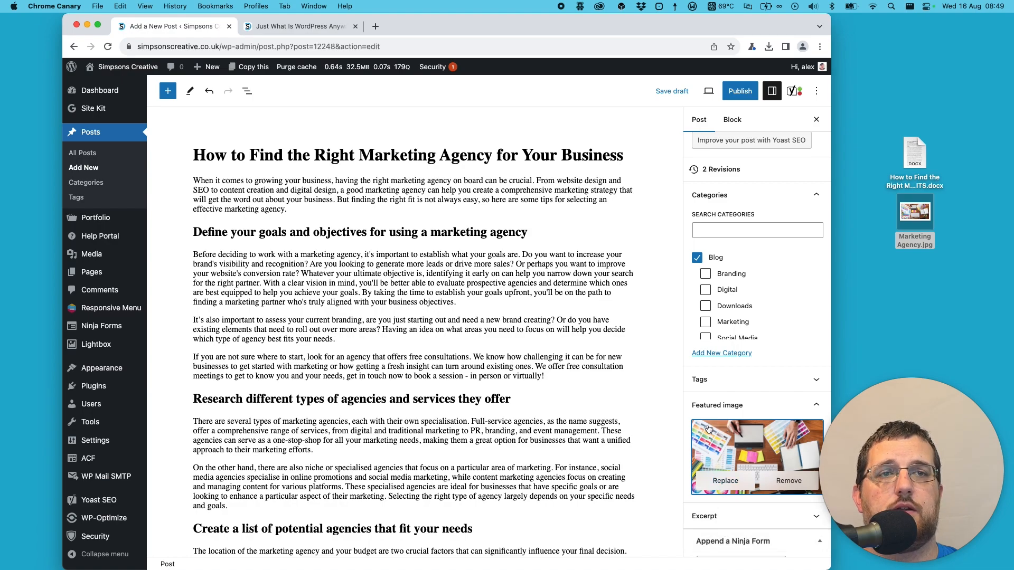
# - Save the draft and check the featured image and text layout in a new-tab preview of the post
pyautogui.click(666, 93)
pyautogui.click(708, 93)
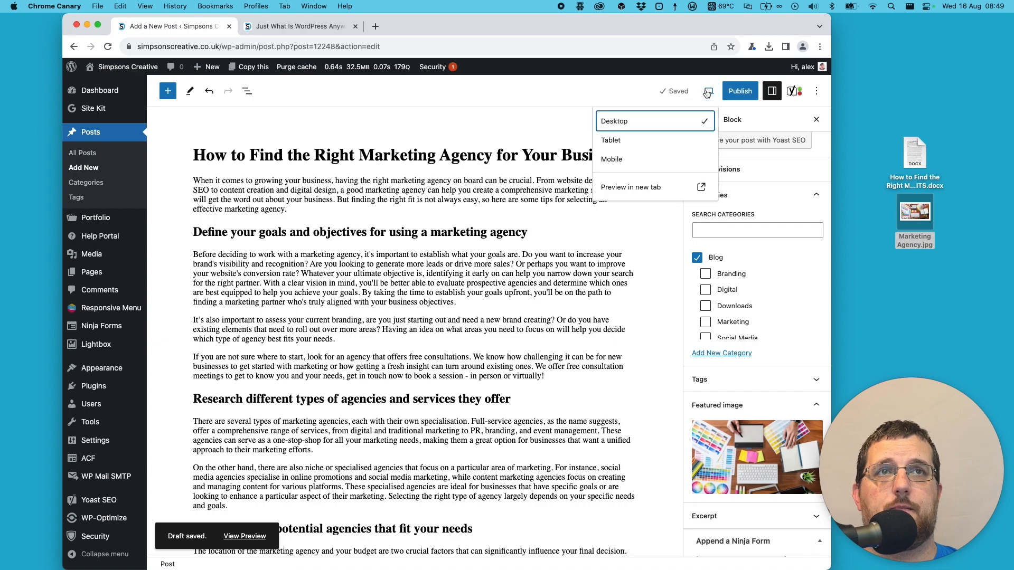
pyautogui.click(655, 187)
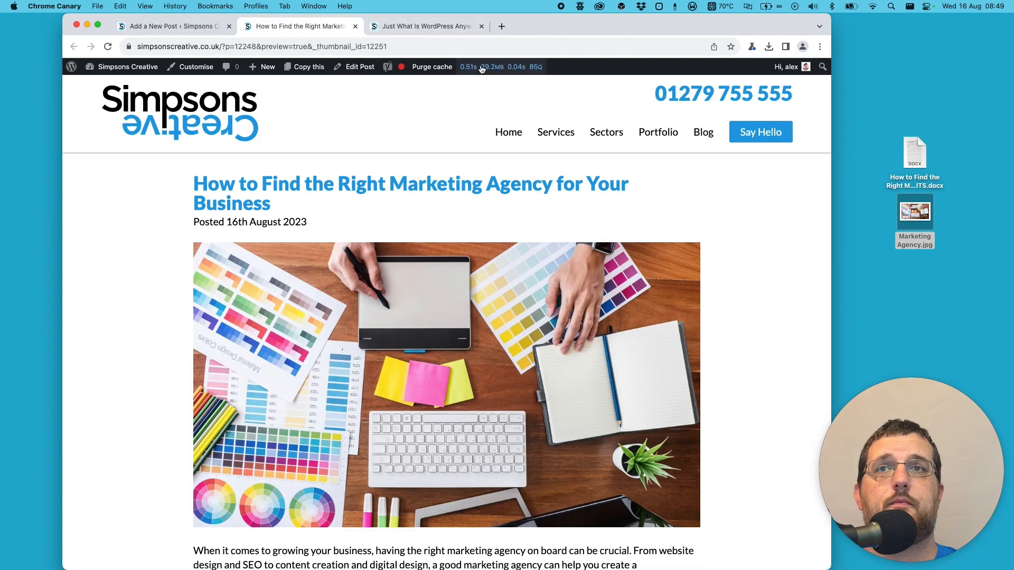
pyautogui.moveTo(481, 68)
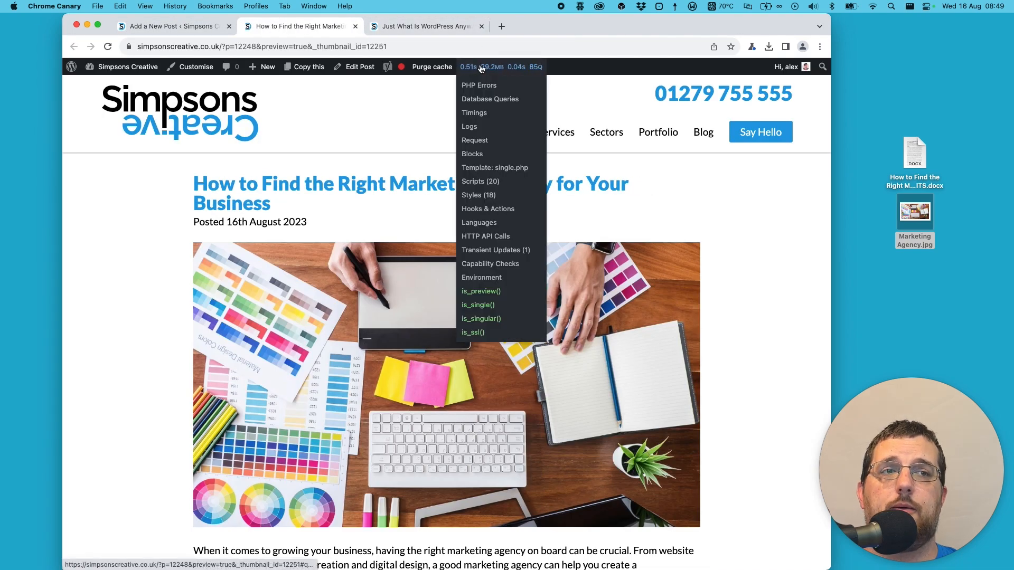
pyautogui.scroll(-5, 755, 264)
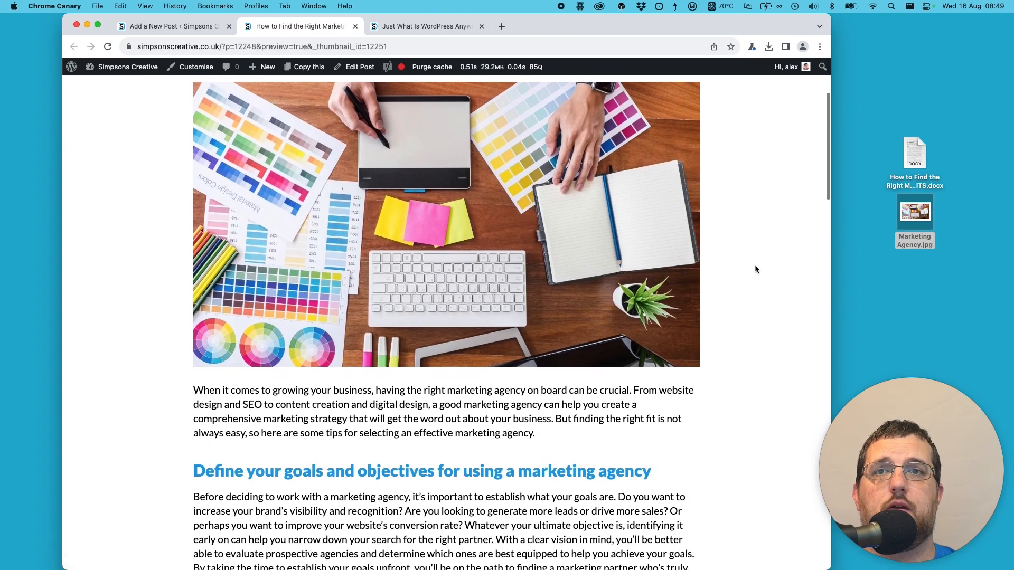
pyautogui.scroll(4, 754, 265)
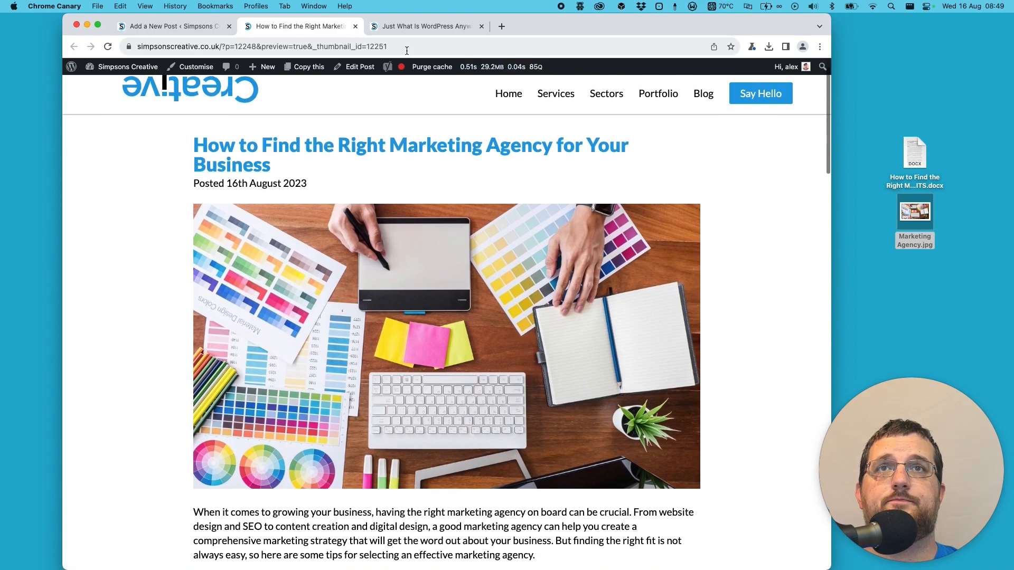
# - Close the preview and the "Just What Is WordPress Anyway?" article, and delete Marketing Agency.jpg from the desktop
pyautogui.click(355, 26)
pyautogui.click(339, 28)
pyautogui.click(356, 26)
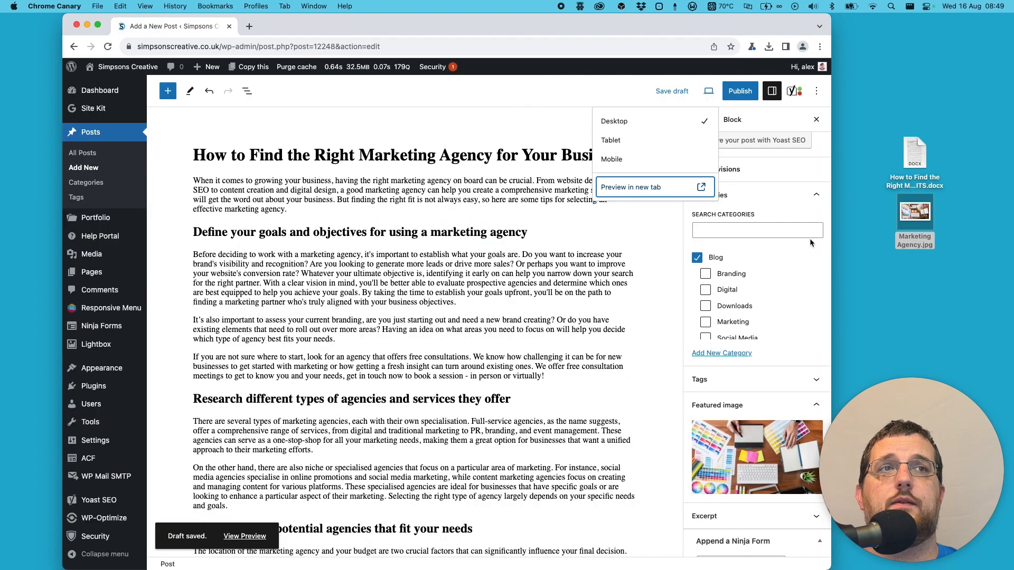
pyautogui.moveTo(910, 213); pyautogui.dragTo(730, 268)
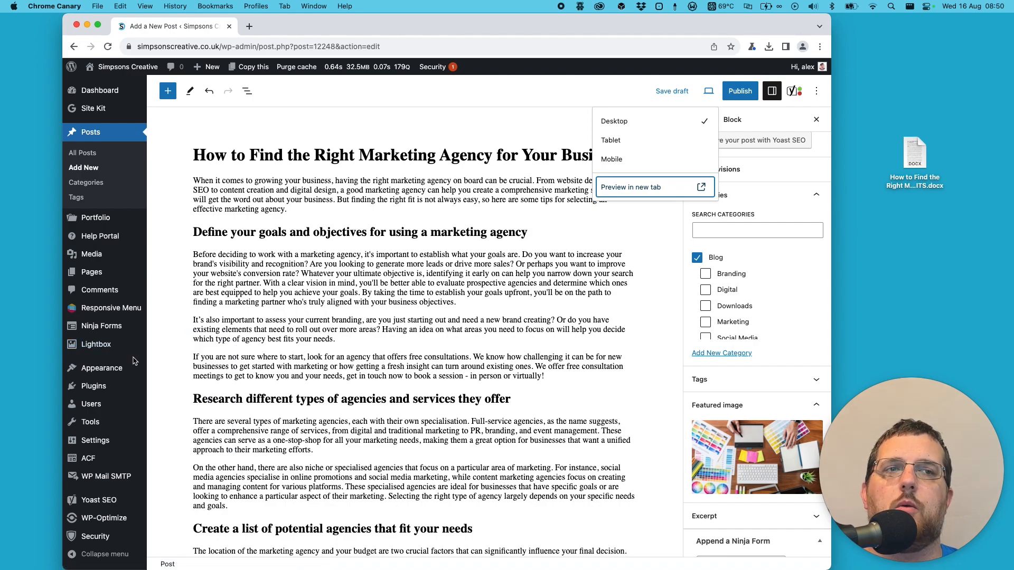
pyautogui.click(381, 129)
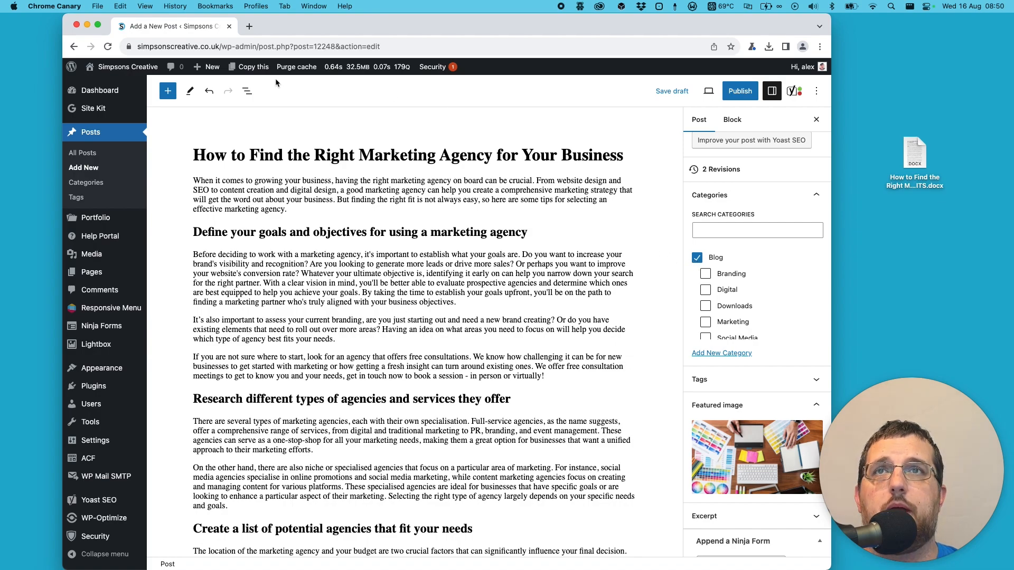
# - View the category filters on the site's Blog page in a new tab, and add the post to the Branding and Marketing categories
pyautogui.click(143, 72)
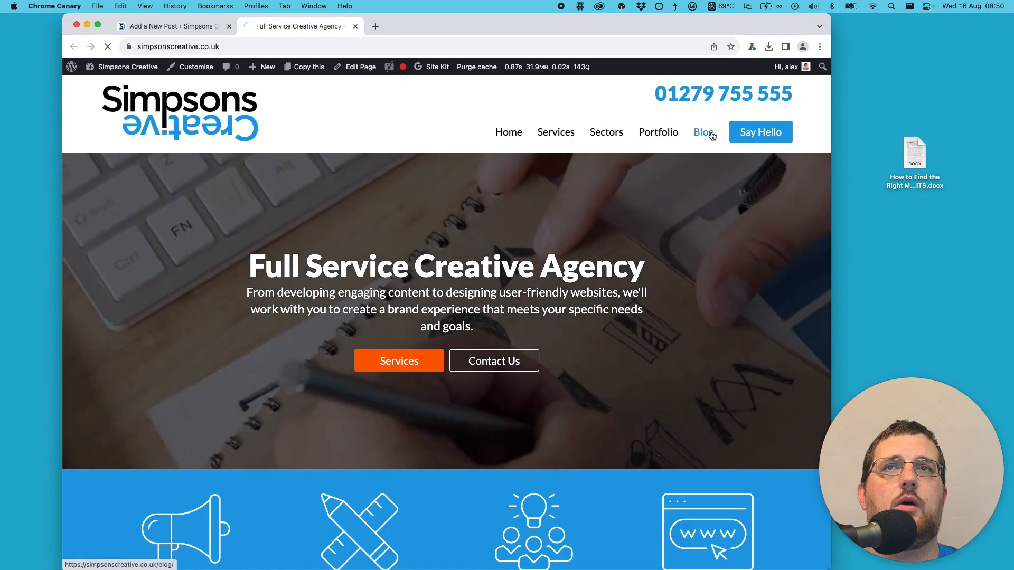
pyautogui.click(711, 134)
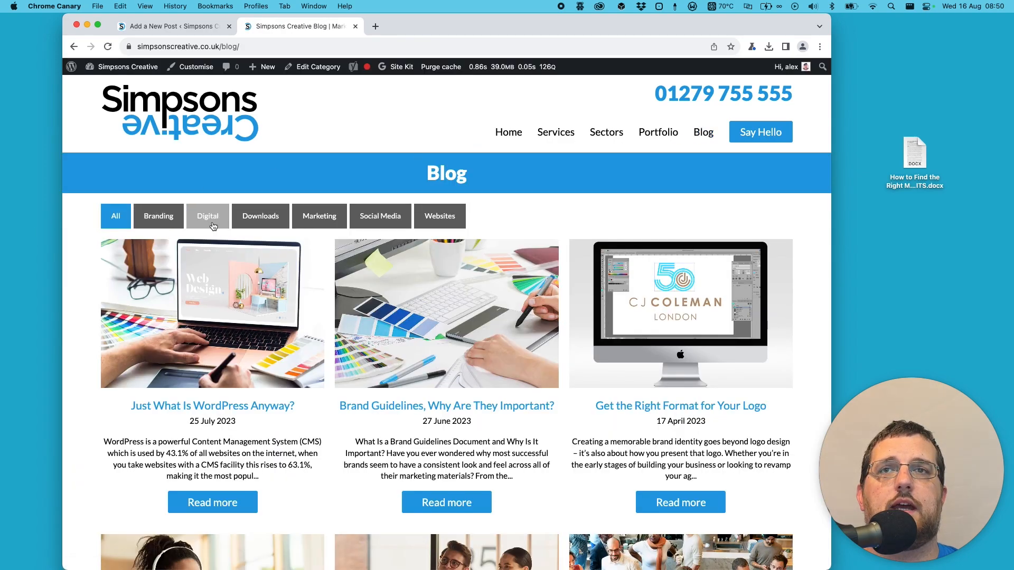
pyautogui.click(177, 26)
pyautogui.click(705, 274)
pyautogui.click(706, 323)
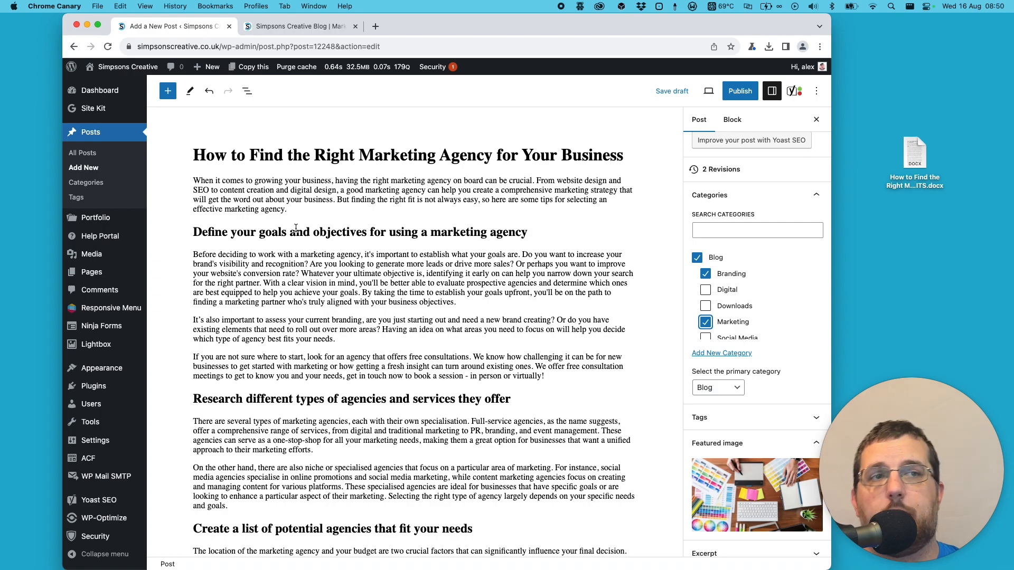
# - Insert an empty Gallery block after the paragraph about free consultations, above the heading "Research different types of agencies and services they offer"
pyautogui.scroll(-2, 475, 338)
pyautogui.click(562, 333)
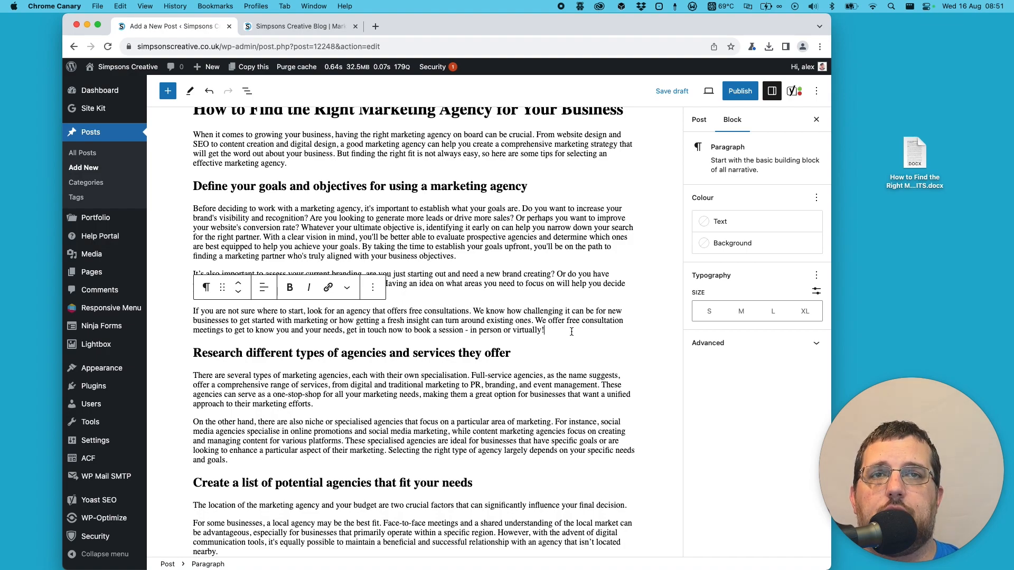
pyautogui.press('Return')
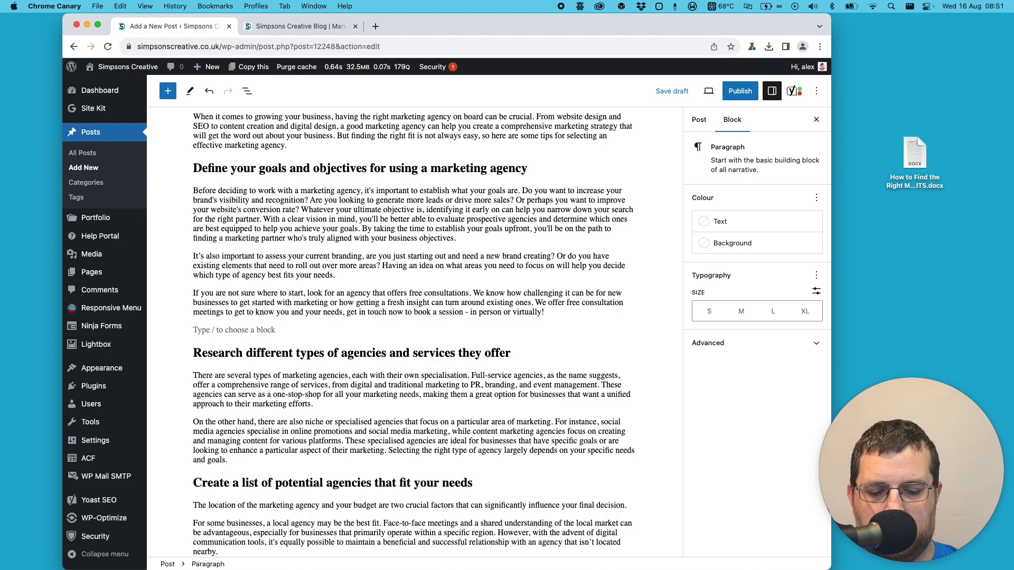
pyautogui.write('/g')
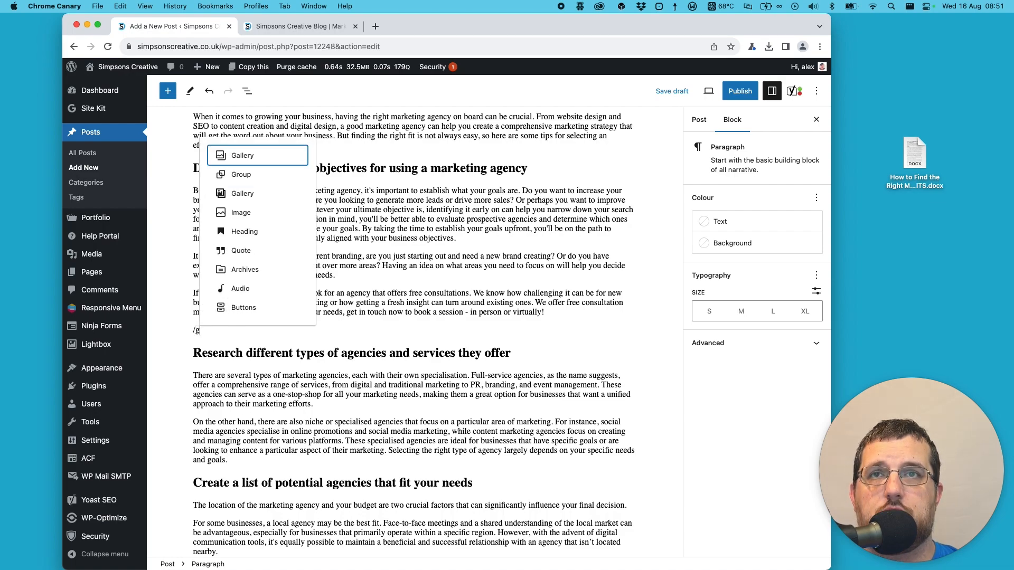
pyautogui.click(249, 158)
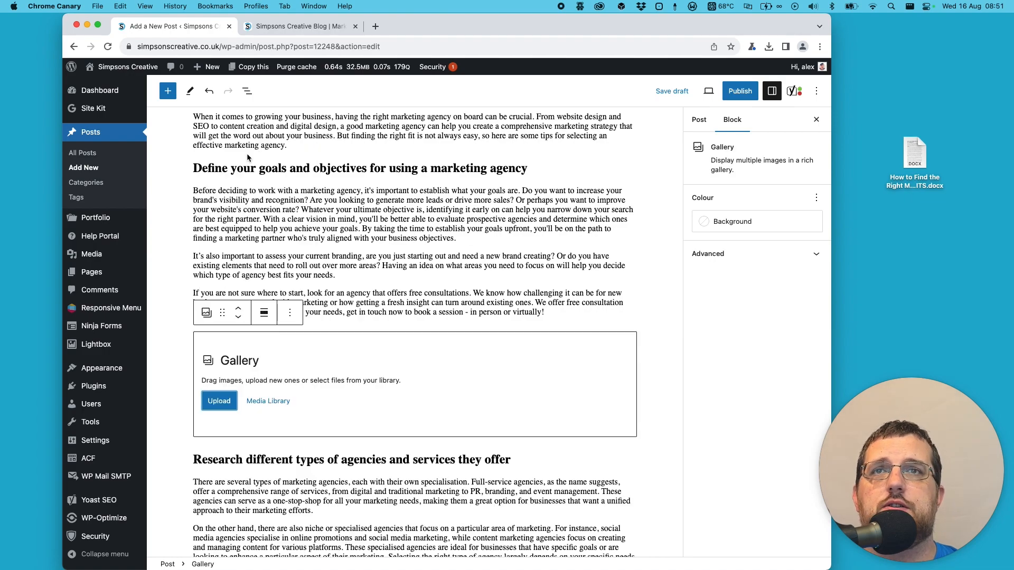
# - Create a gallery of smartmockups_lje3vxvn.jpg, Imac-web.jpg and logo-guide.jpg from the Media Library and insert it in the Gallery block
pyautogui.scroll(-2, 277, 359)
pyautogui.scroll(-1, 275, 359)
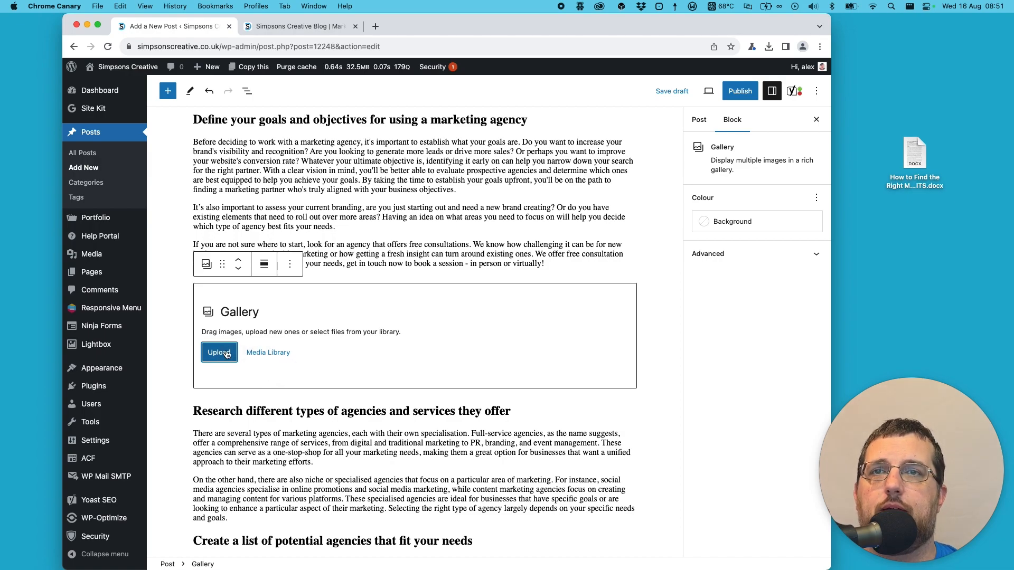
pyautogui.click(273, 354)
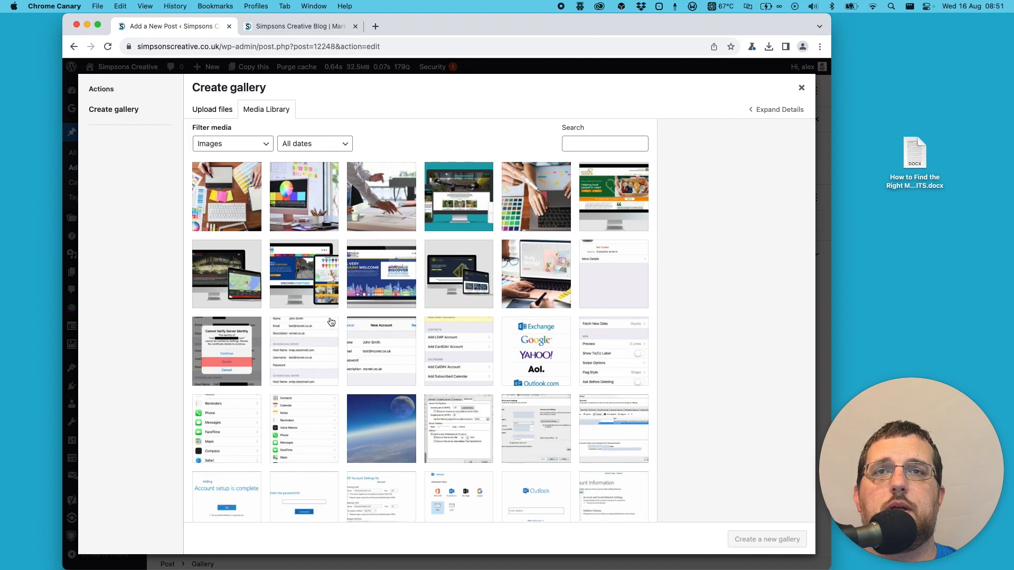
pyautogui.scroll(-6, 328, 321)
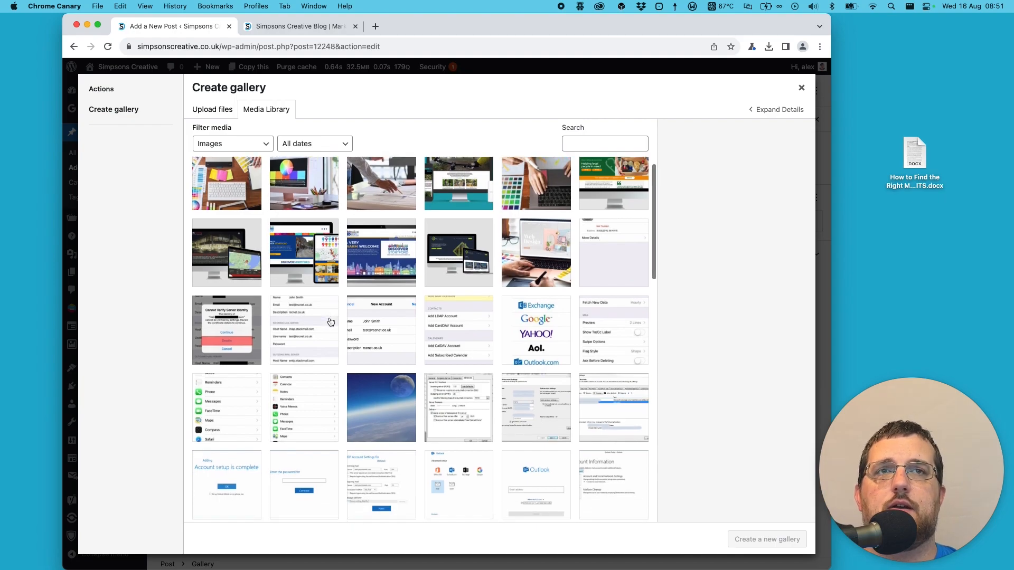
pyautogui.scroll(-3, 330, 322)
pyautogui.click(324, 324)
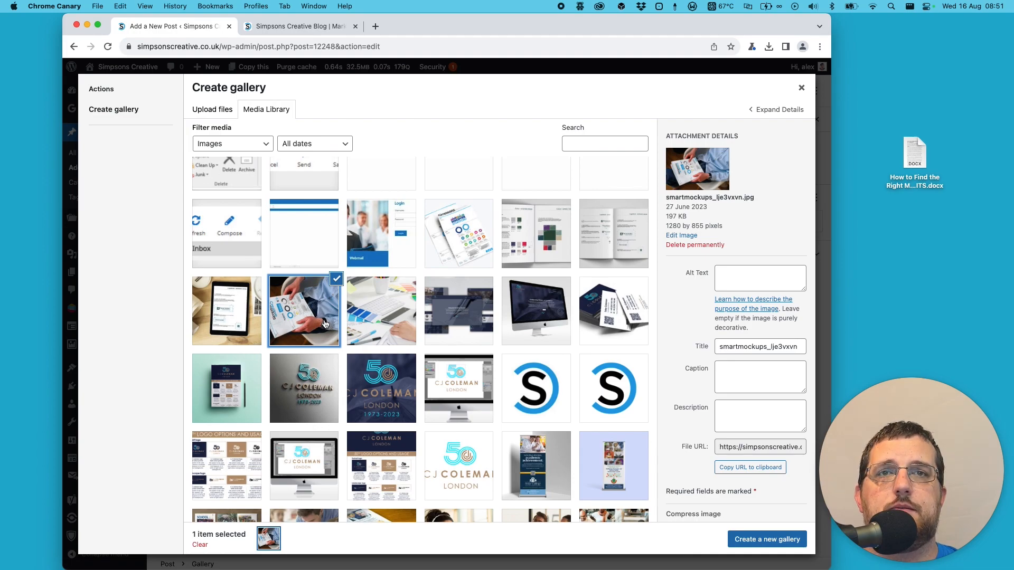
pyautogui.scroll(-1, 530, 299)
pyautogui.click(530, 299)
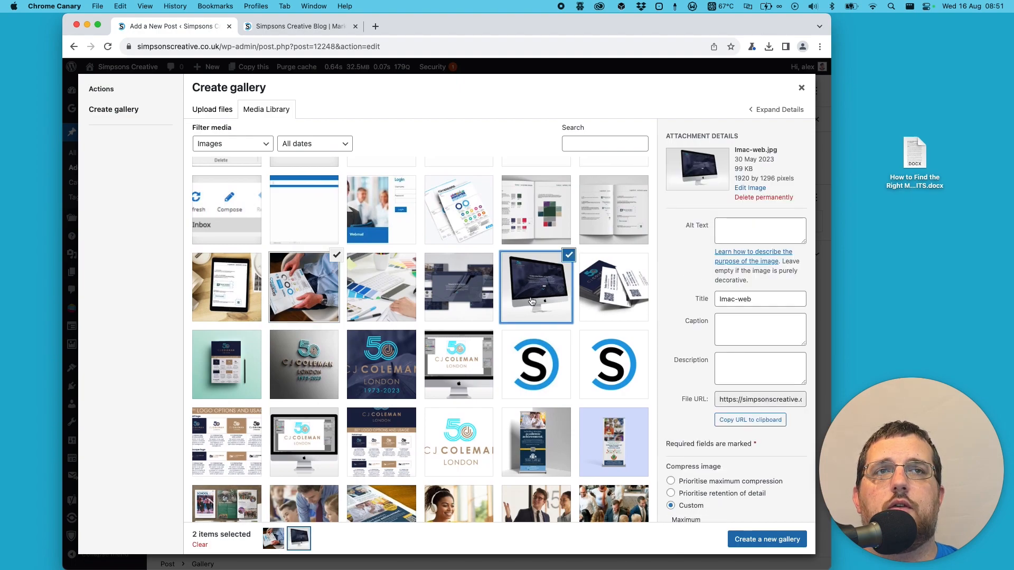
pyautogui.scroll(-6, 530, 301)
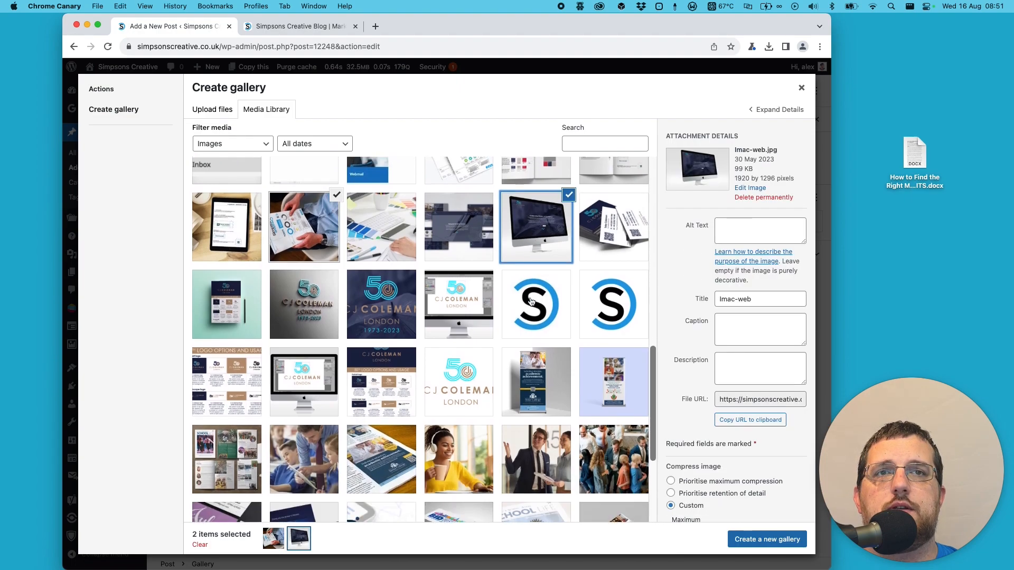
pyautogui.scroll(-3, 531, 301)
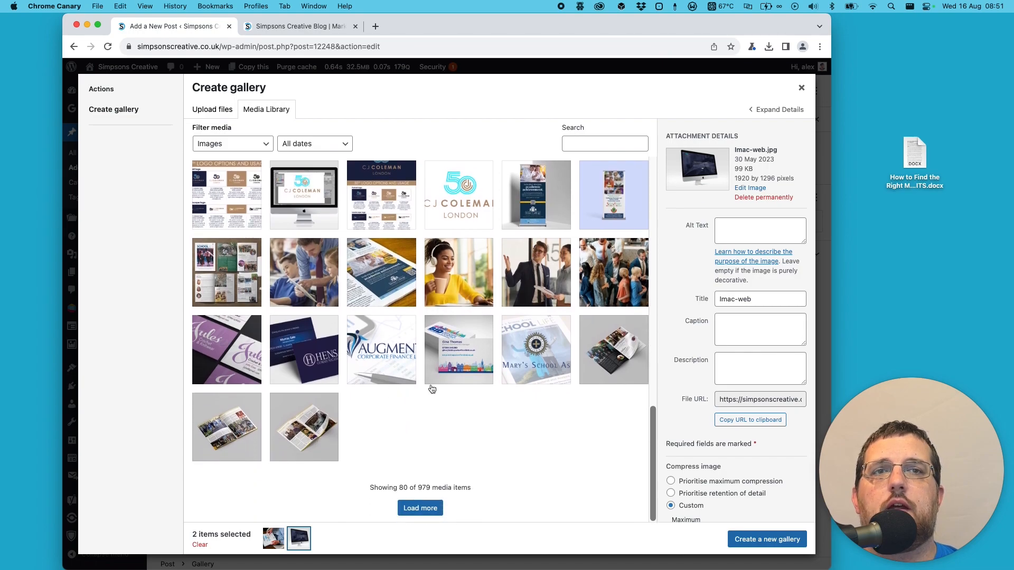
pyautogui.scroll(2, 425, 379)
pyautogui.scroll(3, 424, 379)
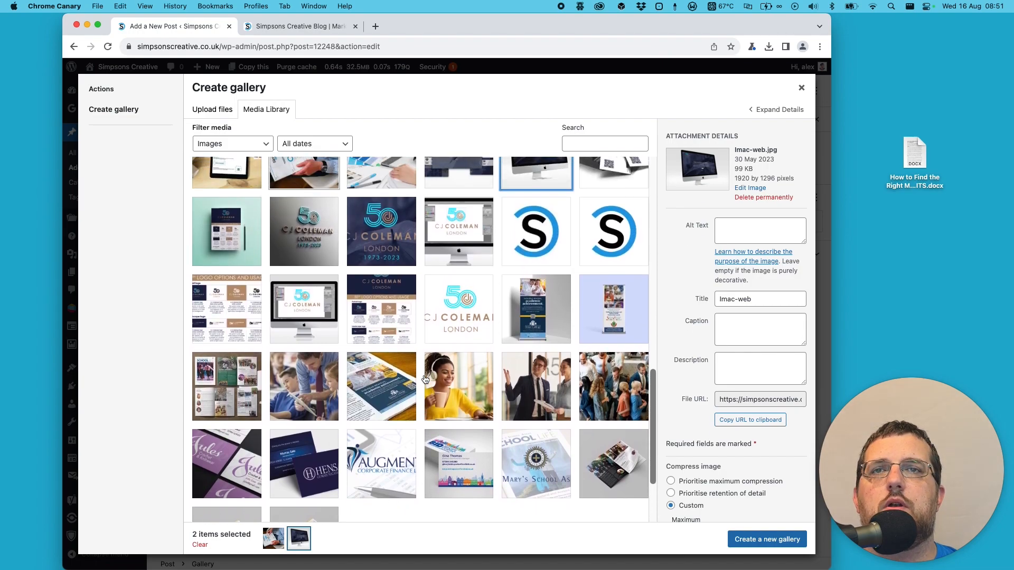
pyautogui.click(226, 273)
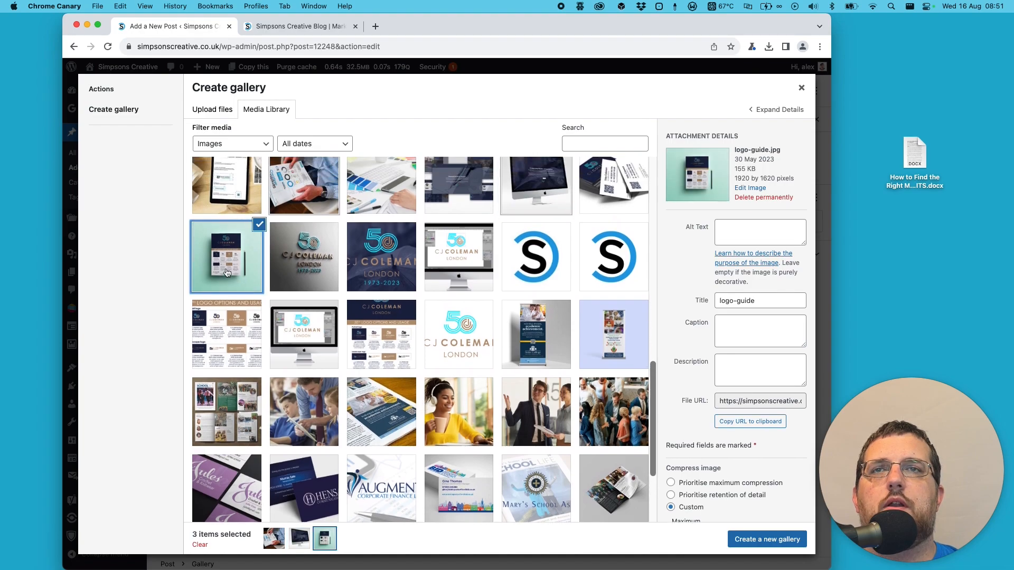
pyautogui.click(761, 542)
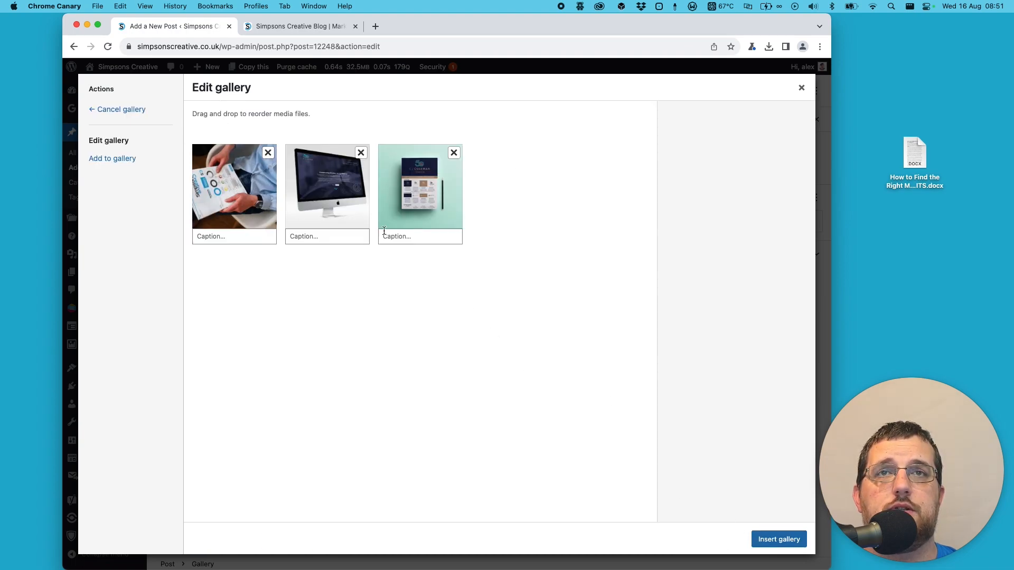
pyautogui.click(779, 539)
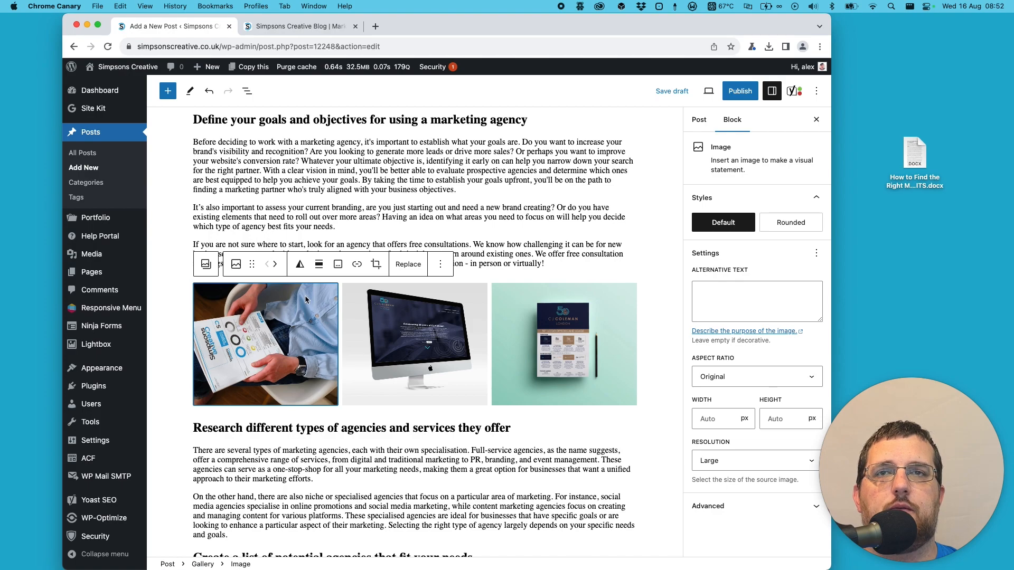
# - Set the whole gallery's images to link to their Media File
pyautogui.click(203, 565)
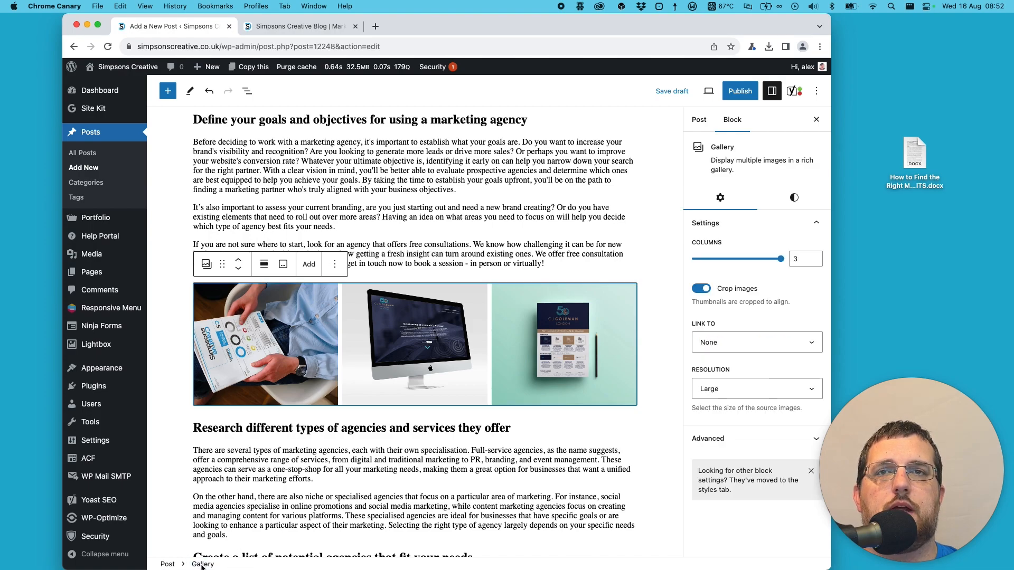
pyautogui.click(738, 349)
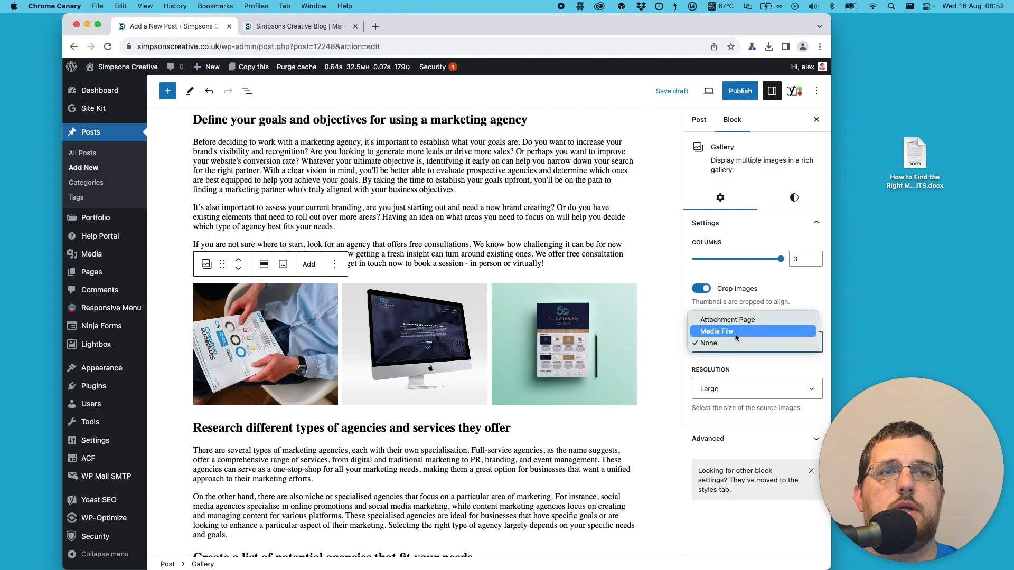
pyautogui.click(734, 332)
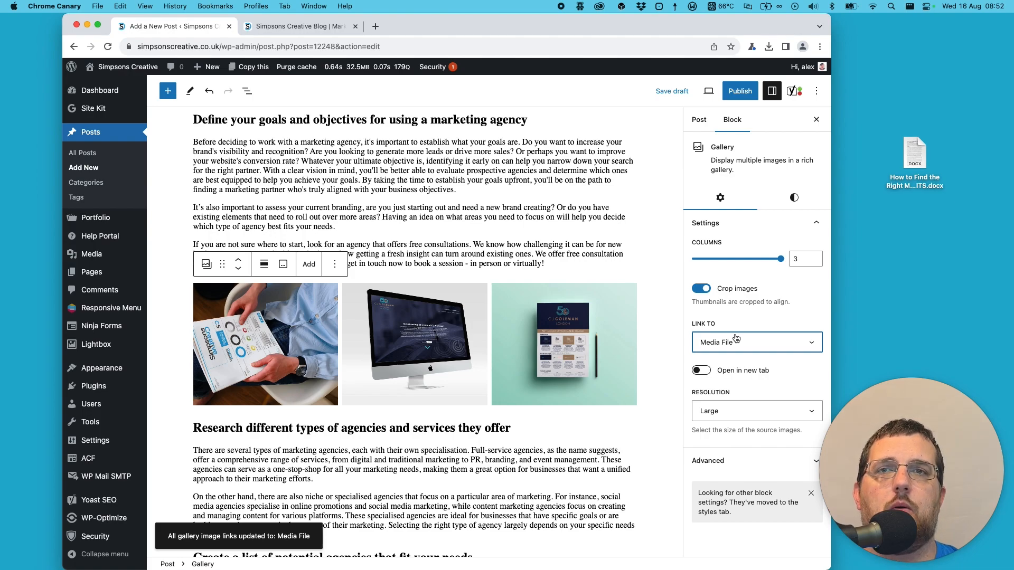
pyautogui.click(252, 329)
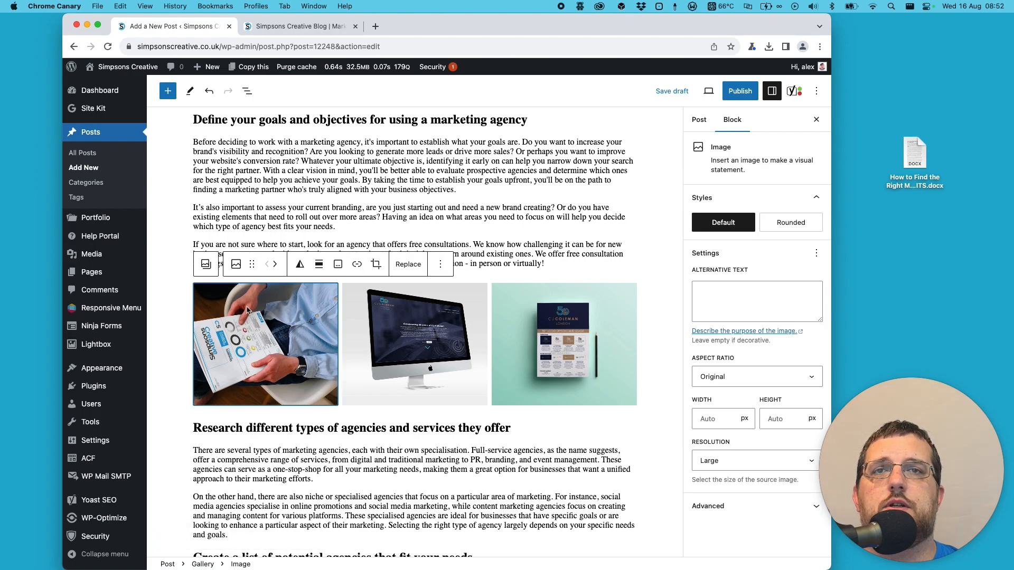
# - Preview the post in a new tab, browse the gallery images enlarged in the lightbox, and review the rest of the article
pyautogui.click(708, 91)
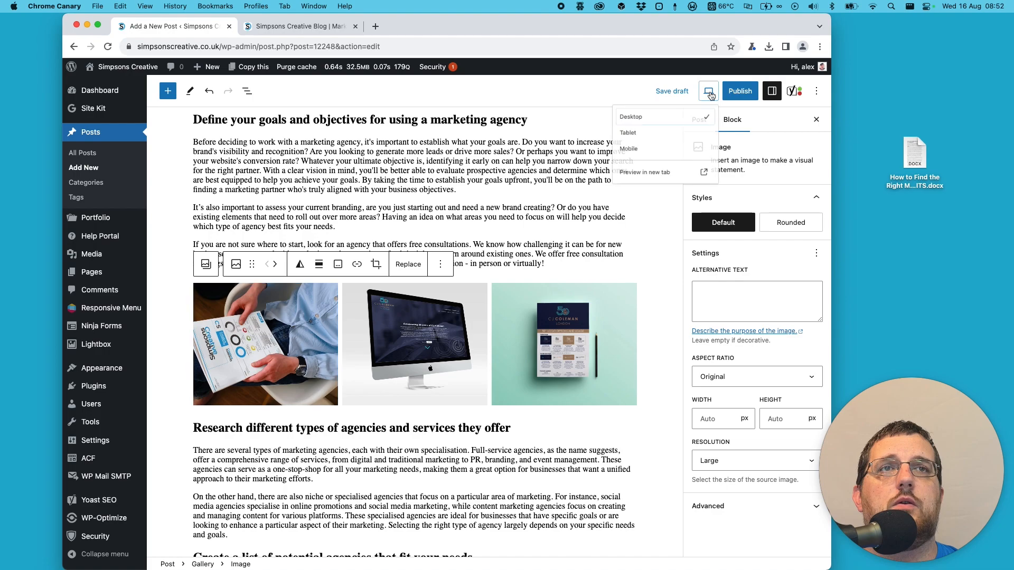
pyautogui.click(632, 188)
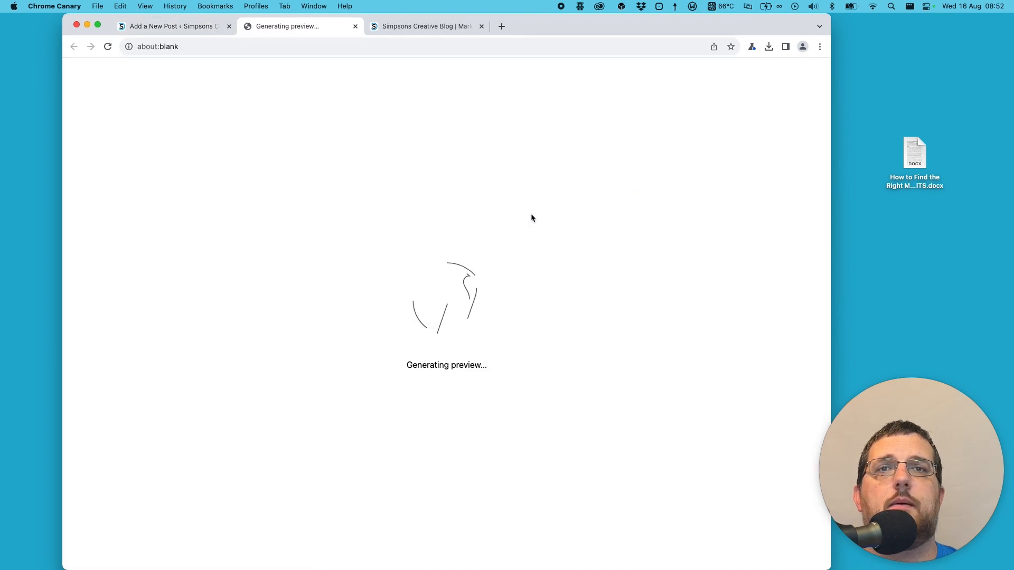
pyautogui.scroll(-15, 536, 215)
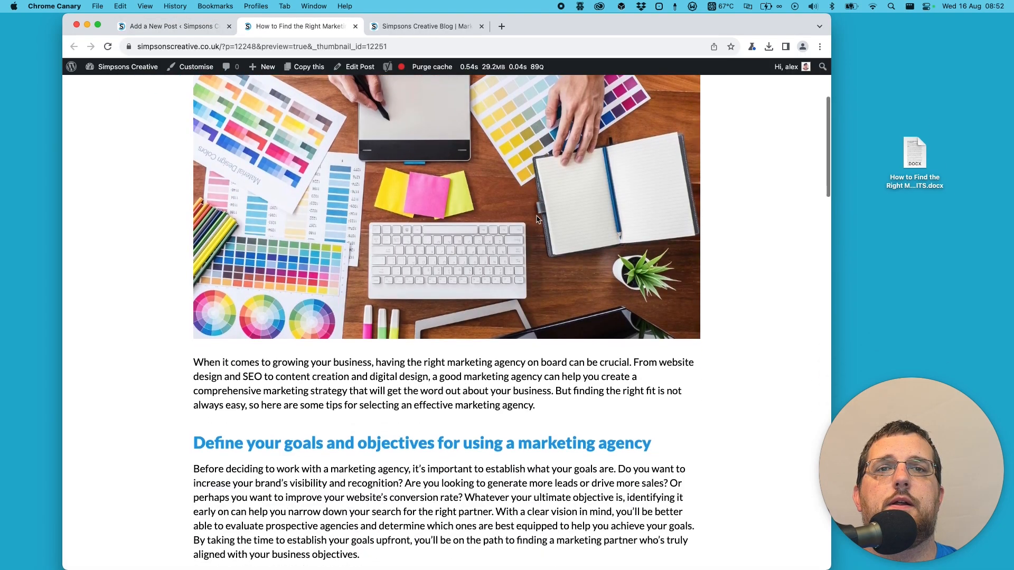
pyautogui.scroll(-3, 536, 215)
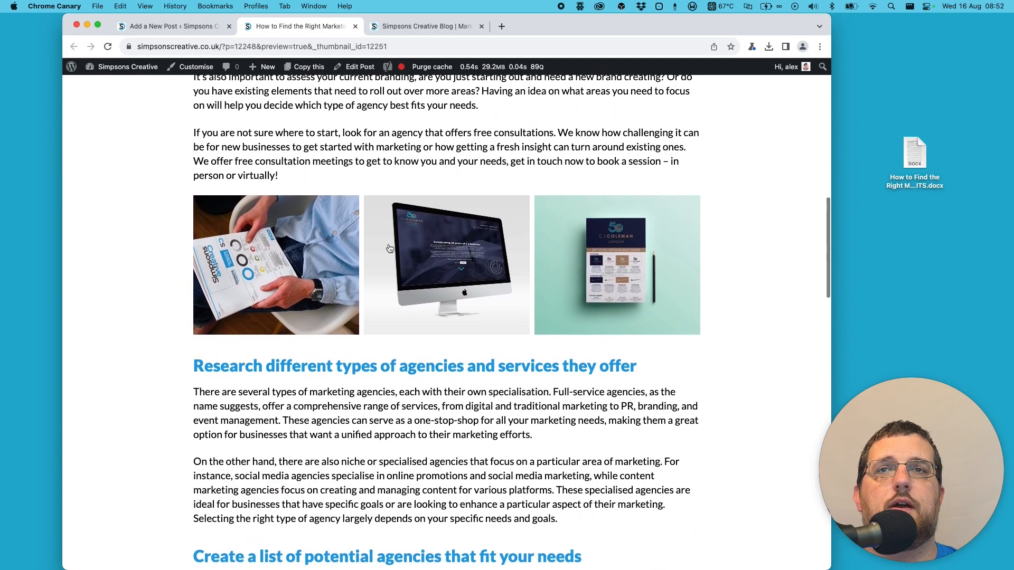
pyautogui.click(280, 260)
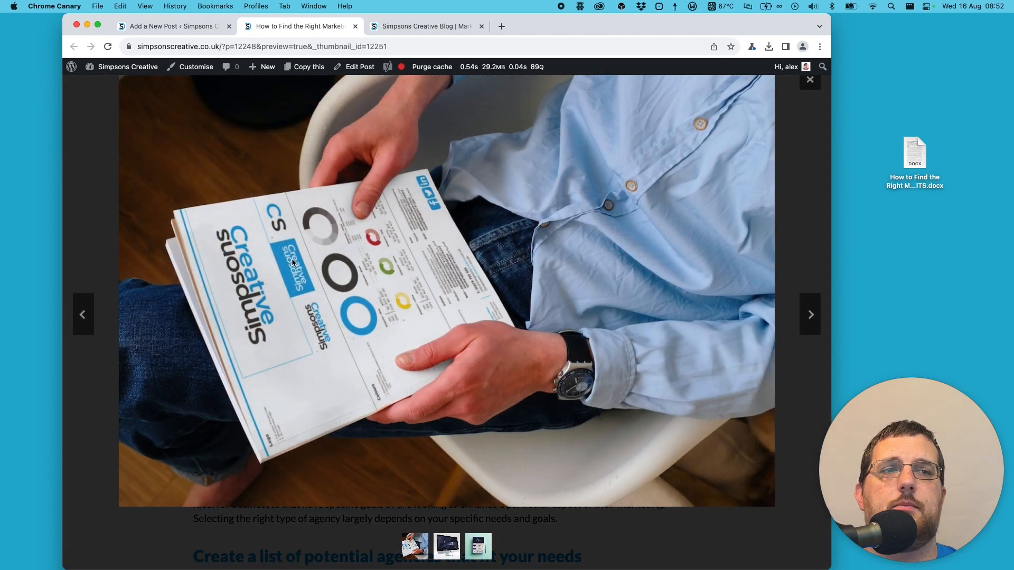
pyautogui.click(811, 316)
pyautogui.click(812, 315)
pyautogui.click(810, 81)
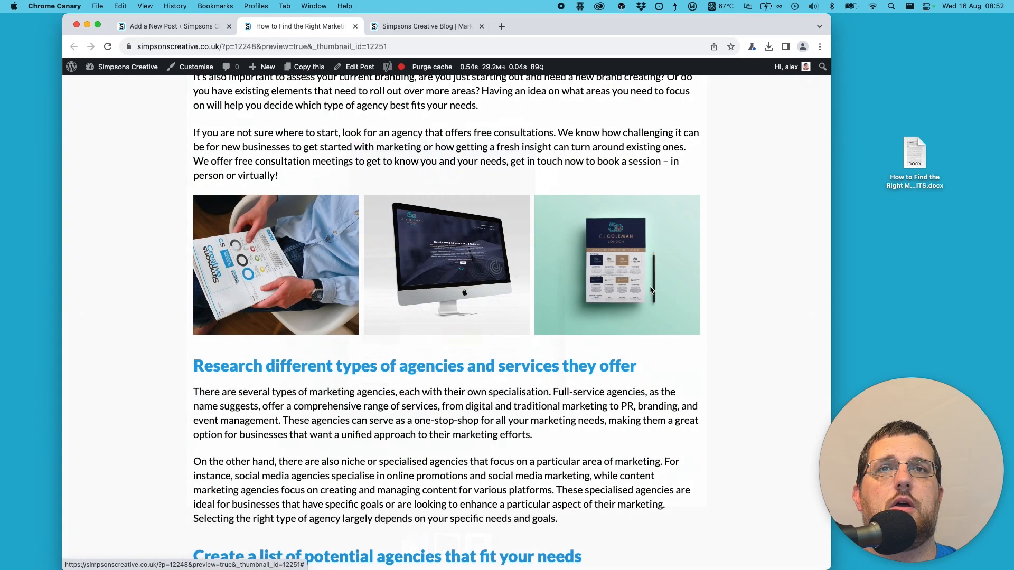
pyautogui.scroll(-3, 650, 291)
pyautogui.scroll(-20, 649, 291)
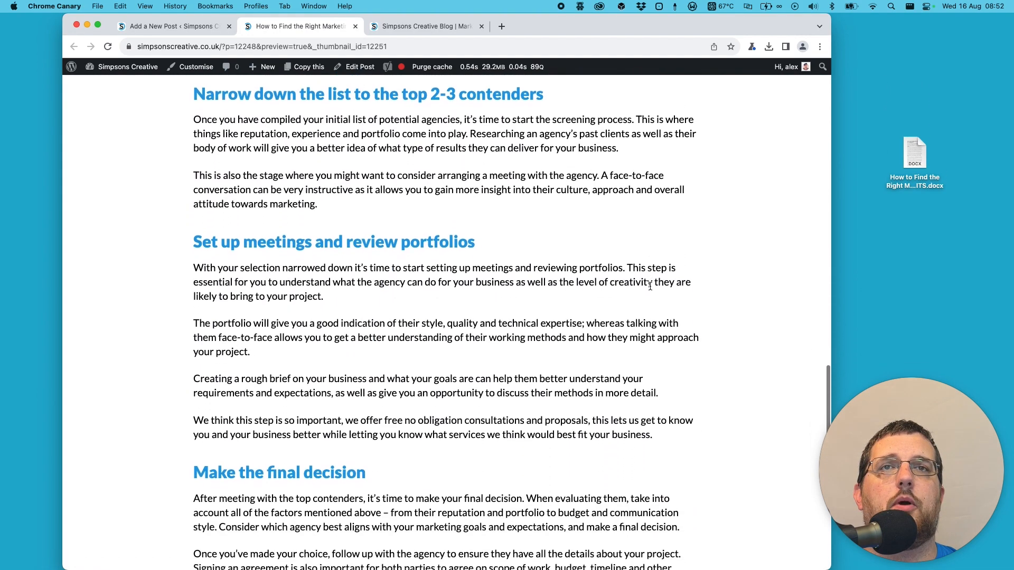
pyautogui.scroll(-4, 650, 287)
pyautogui.scroll(7, 649, 286)
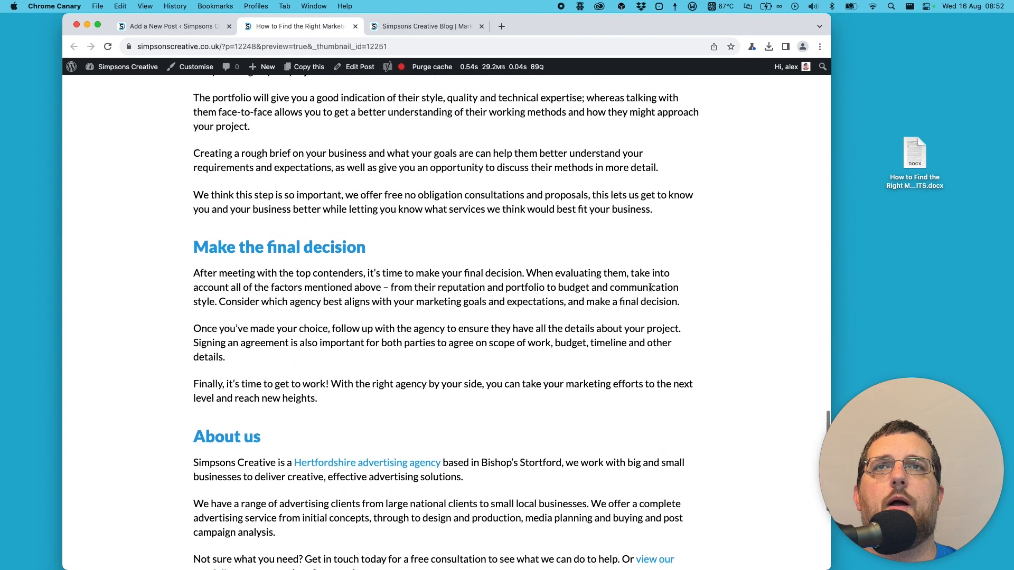
# - Back in the post editor, insert an Image block below the paragraph about free no obligation consultations, above "Make the final decision"
pyautogui.click(162, 26)
pyautogui.scroll(-3, 554, 232)
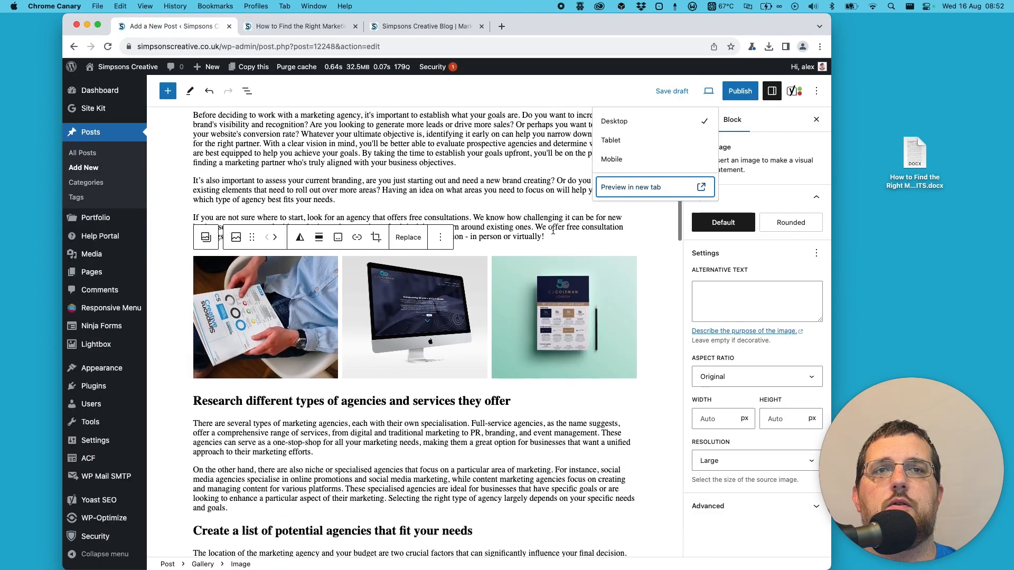
pyautogui.scroll(-20, 554, 232)
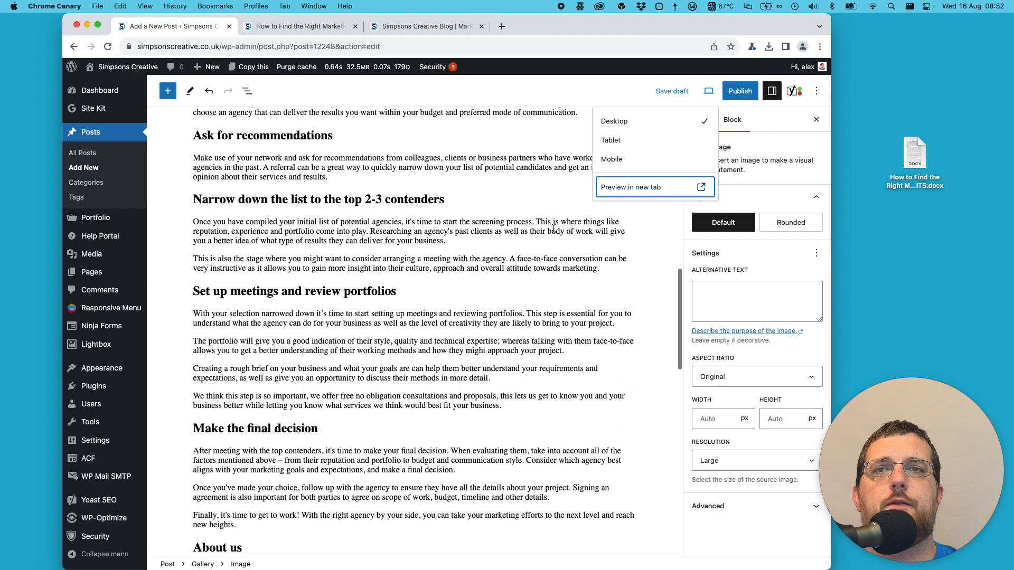
pyautogui.click(521, 355)
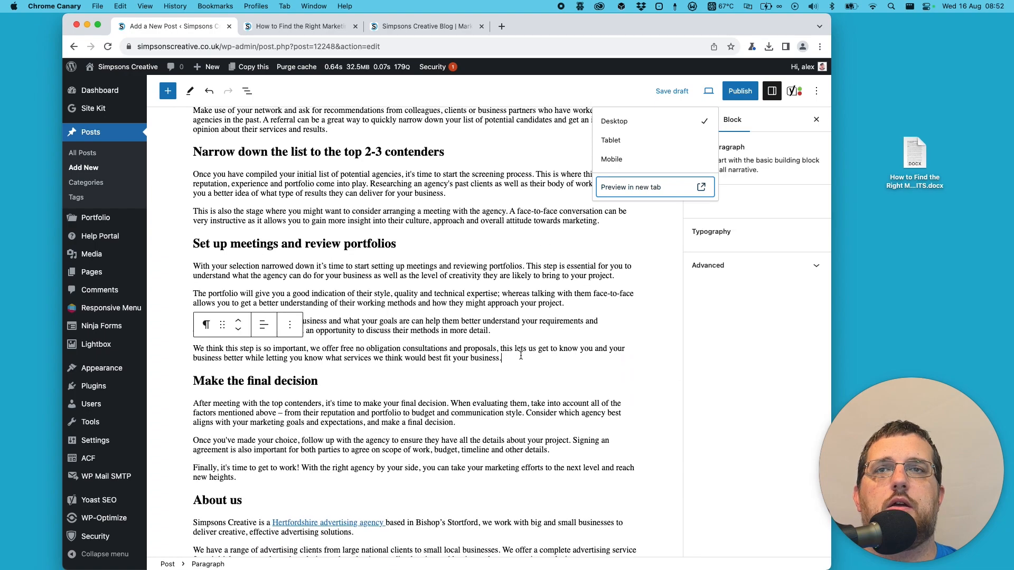
pyautogui.press('Return')
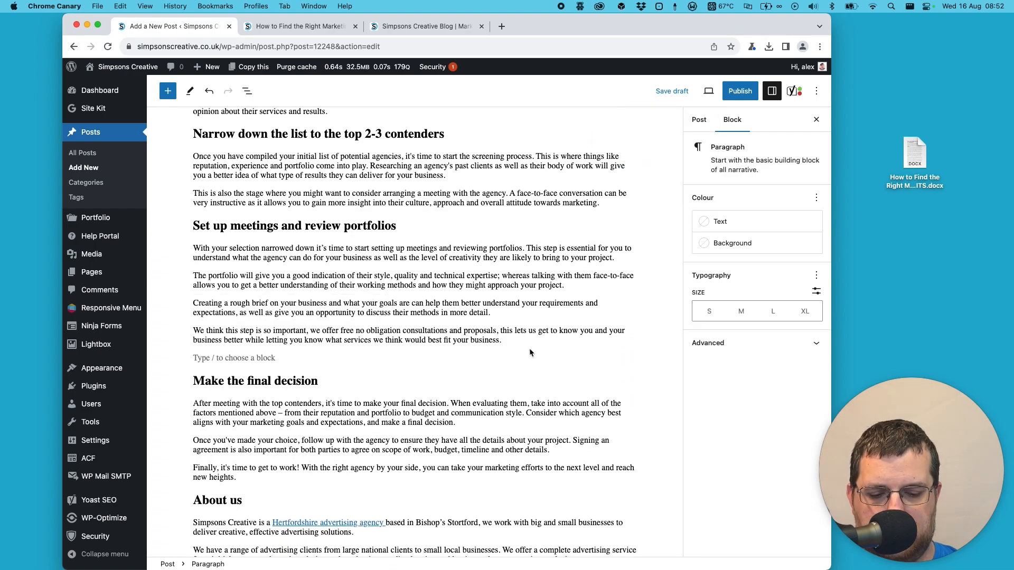
pyautogui.write('/ima')
pyautogui.press('Return')
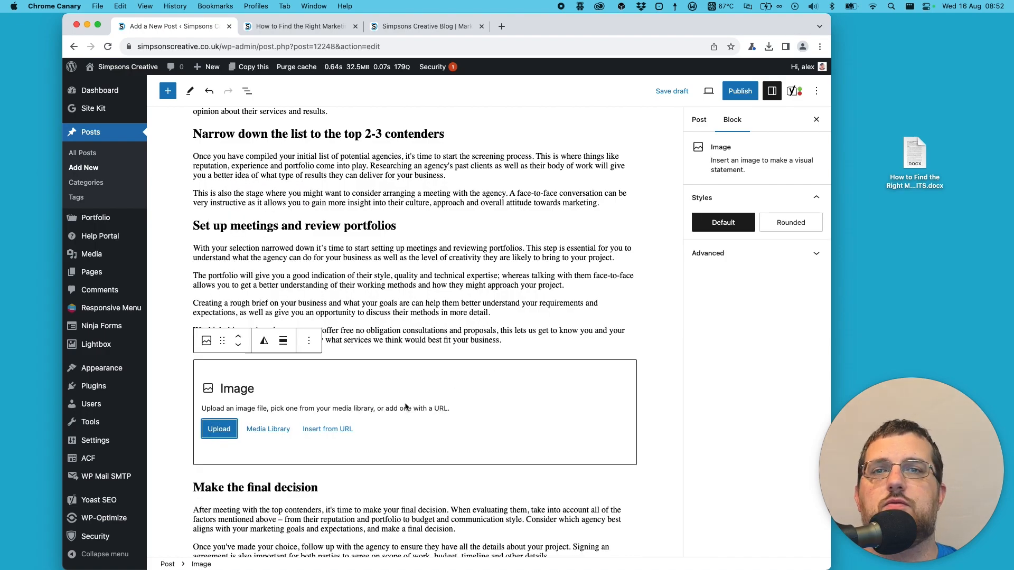
# - Fill the new Image block with BID-Bishops-Stortford-Website.jpg from the Media Library
pyautogui.click(268, 429)
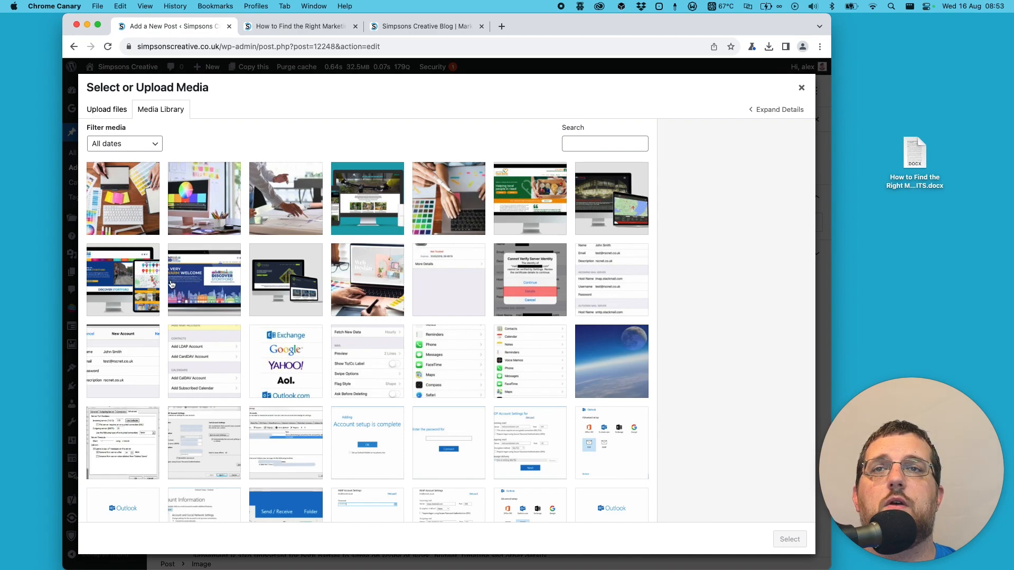
pyautogui.click(197, 286)
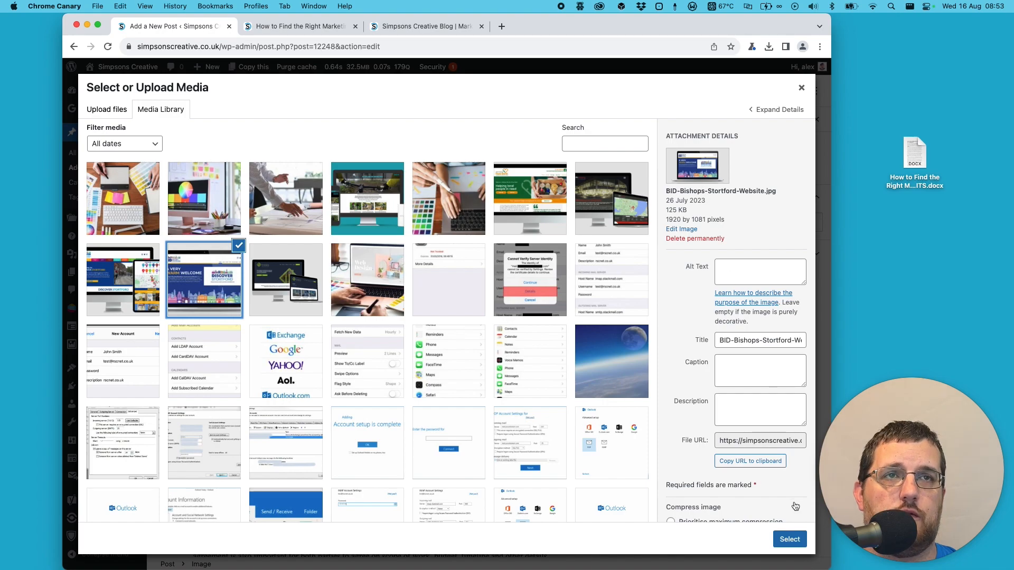
pyautogui.click(790, 540)
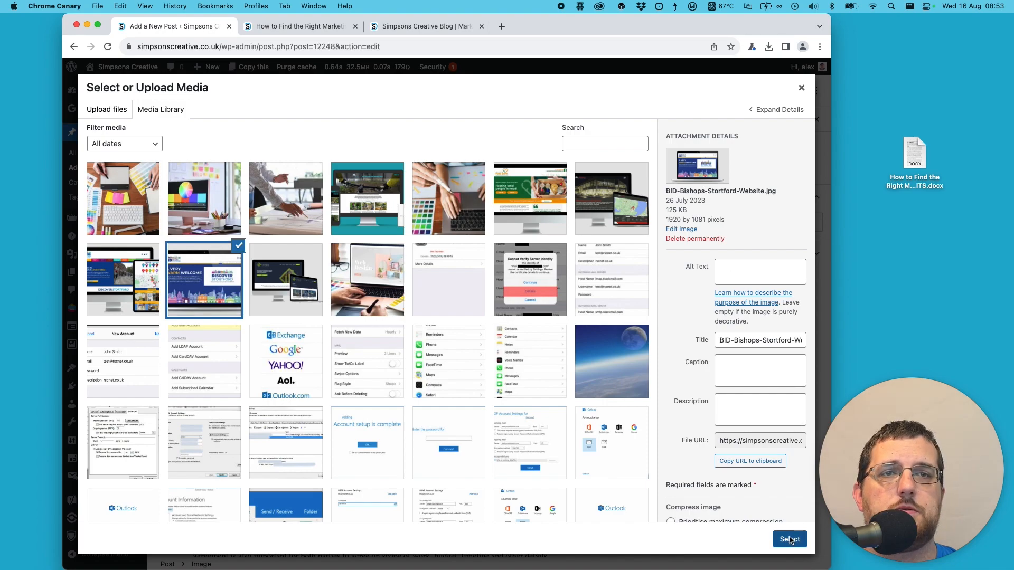
pyautogui.scroll(-5, 526, 289)
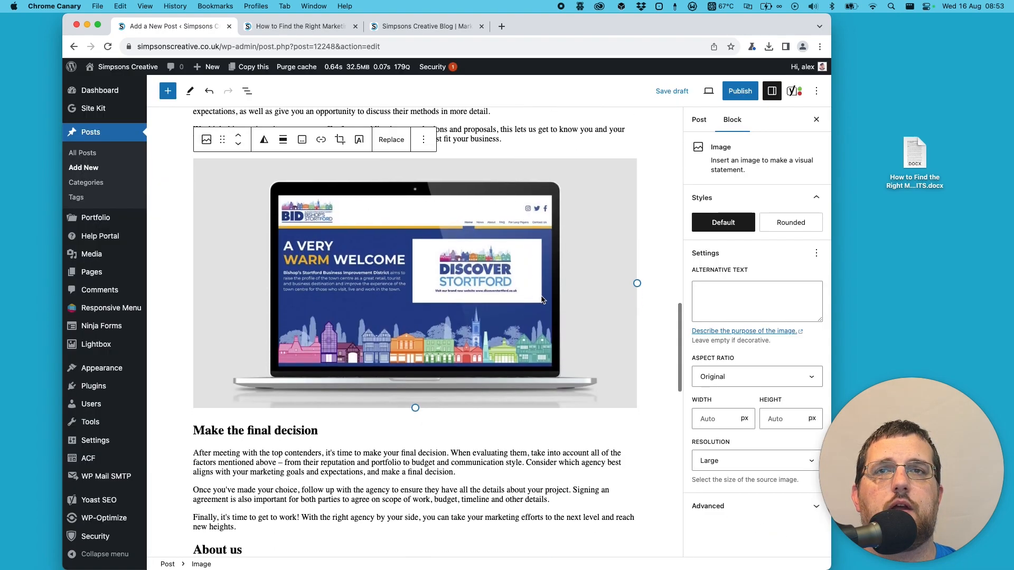
pyautogui.scroll(-7, 541, 299)
pyautogui.scroll(8, 541, 300)
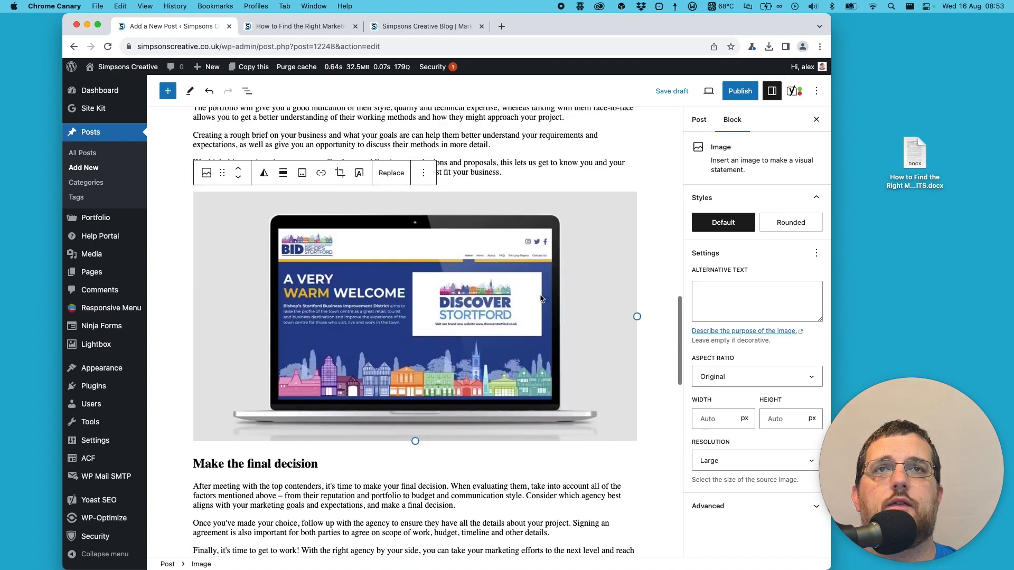
# - Preview the post in a new tab, check the laptop image above "Make the final decision", and close the preview
pyautogui.click(709, 90)
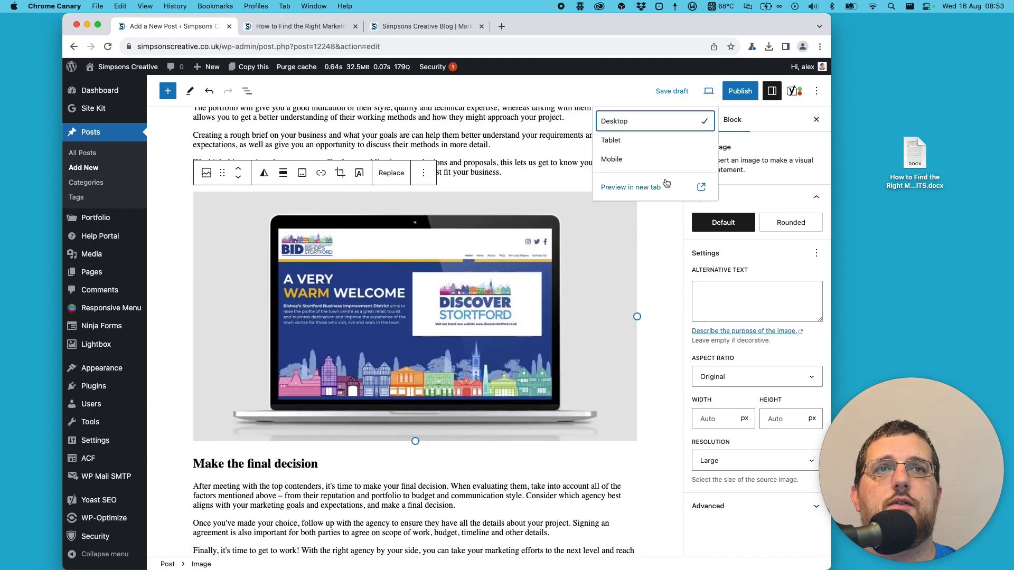
pyautogui.click(645, 186)
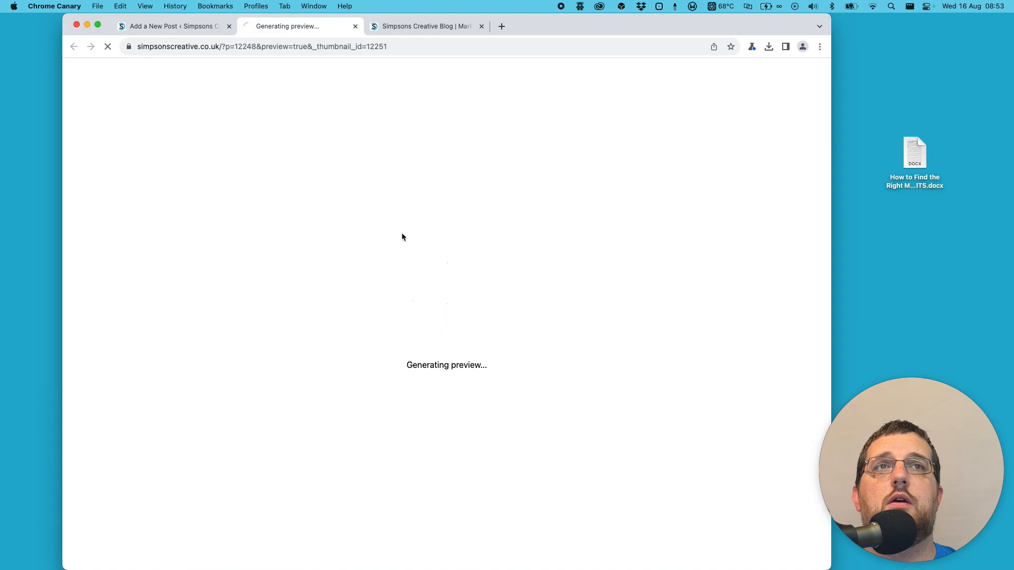
pyautogui.scroll(-20, 404, 233)
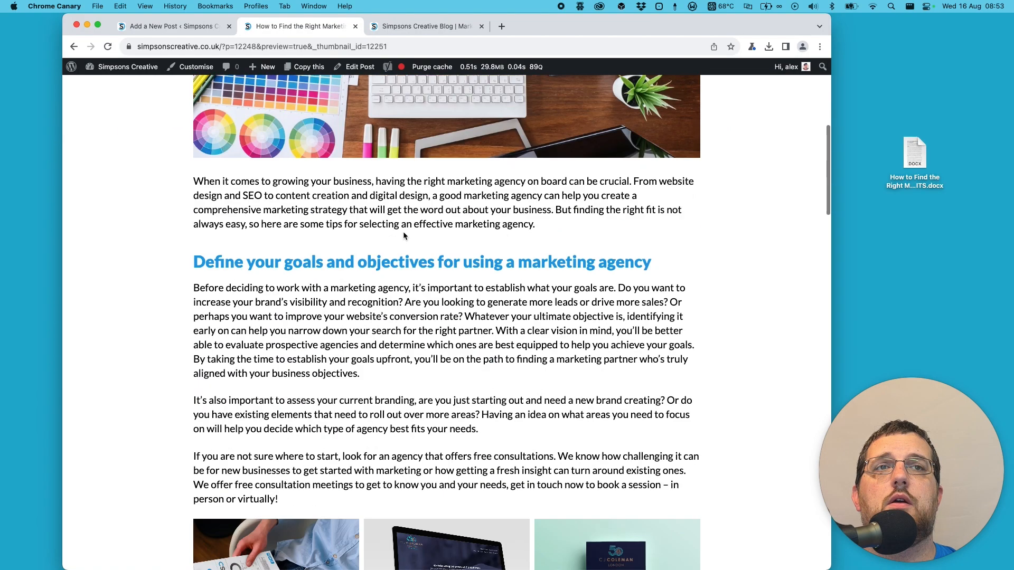
pyautogui.scroll(-15, 404, 232)
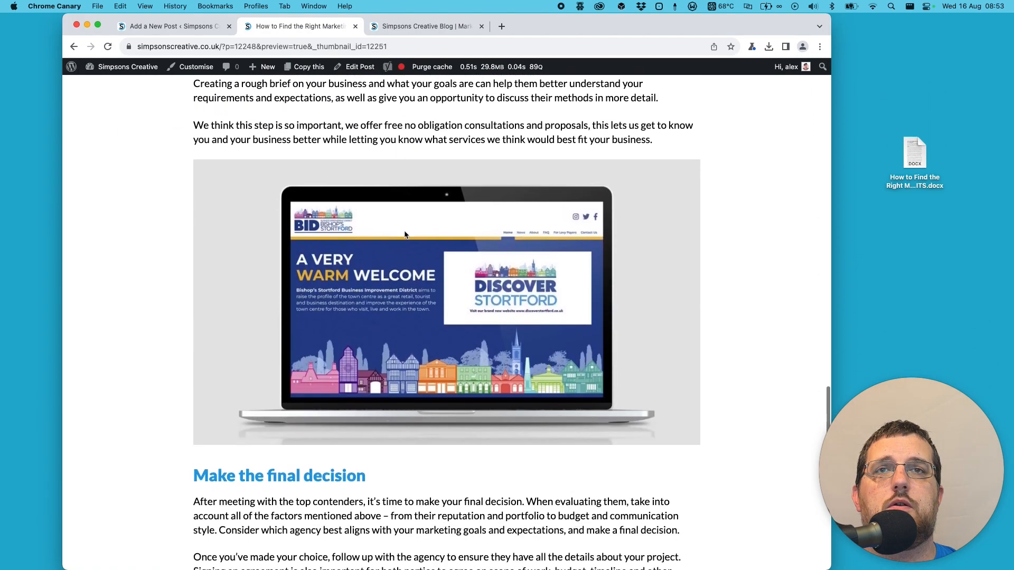
pyautogui.scroll(5, 405, 234)
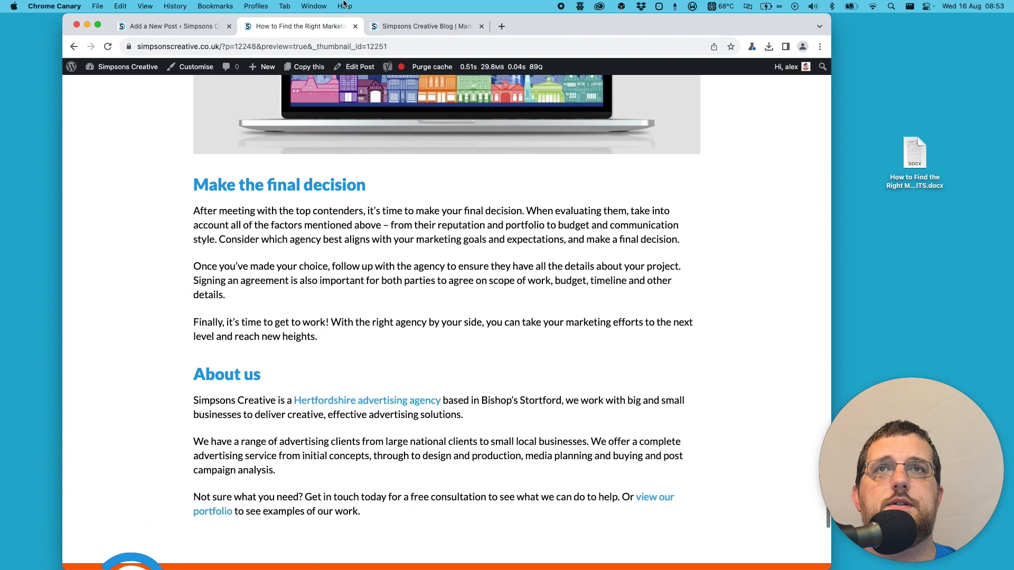
pyautogui.click(355, 26)
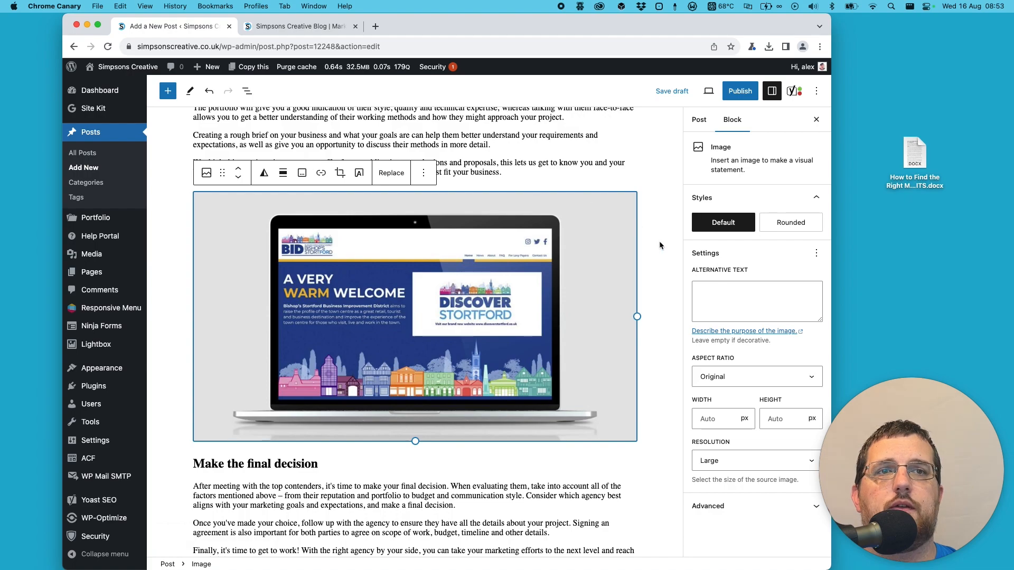
# - Add the caption "Discover Stortford Website" to the laptop image
pyautogui.click(301, 175)
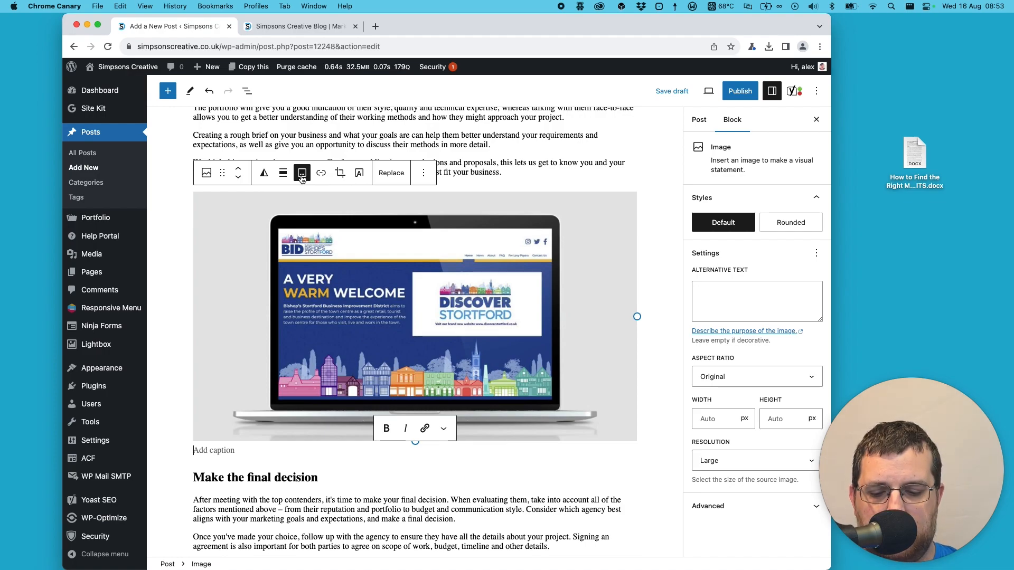
pyautogui.write('Discover')
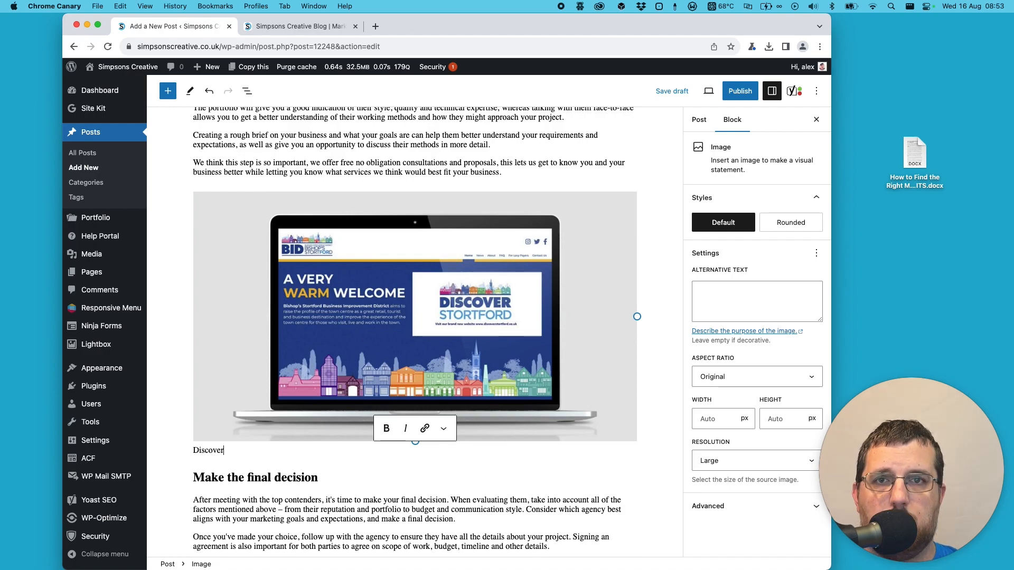
pyautogui.write(' Stortford Website')
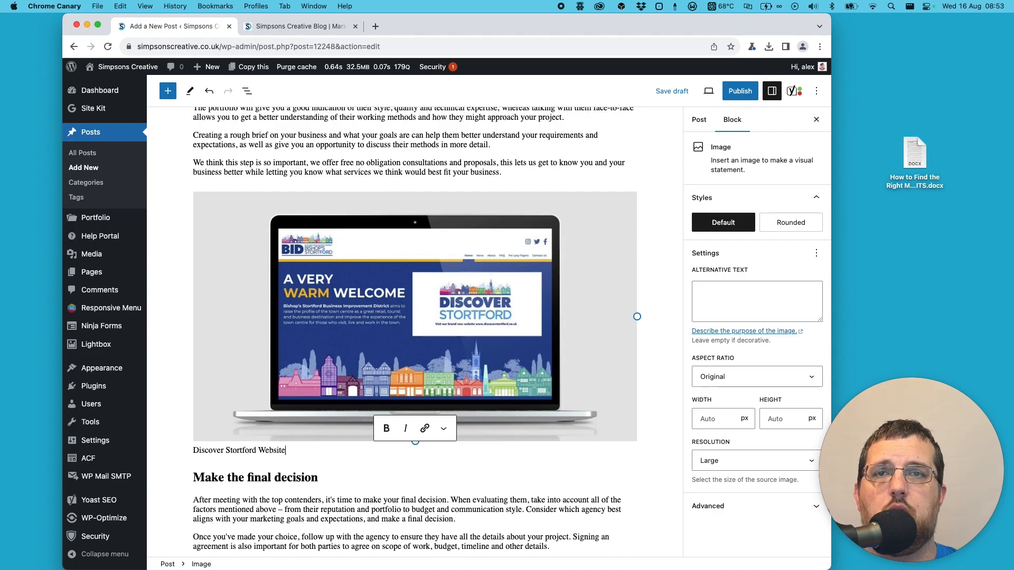
# - Add the caption "Brand Guidlines" to the first image of the three-image gallery above "Research different types of agencies and services they offer"
pyautogui.scroll(15, 230, 292)
pyautogui.click(230, 292)
pyautogui.click(338, 238)
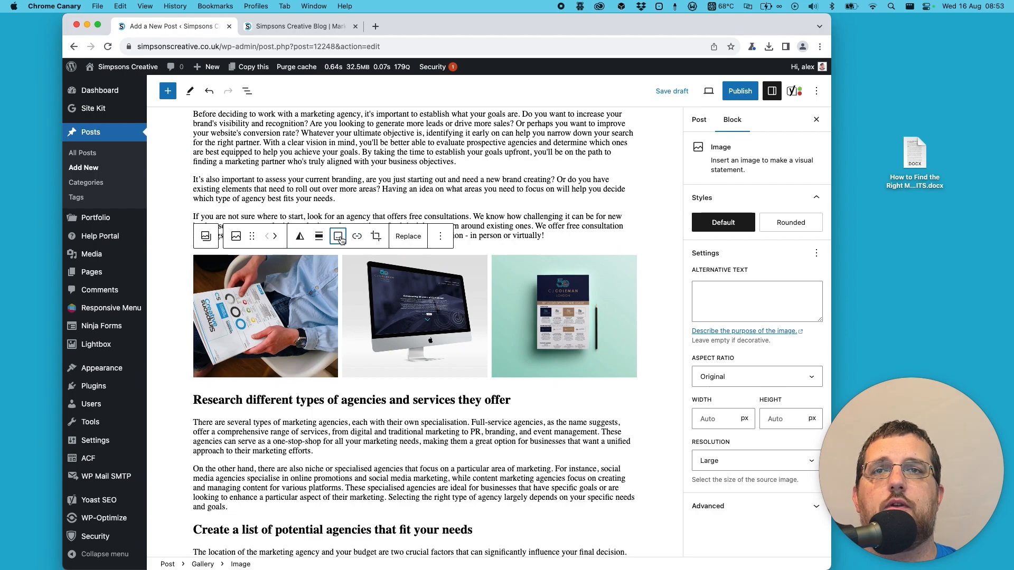
pyautogui.write('Brand')
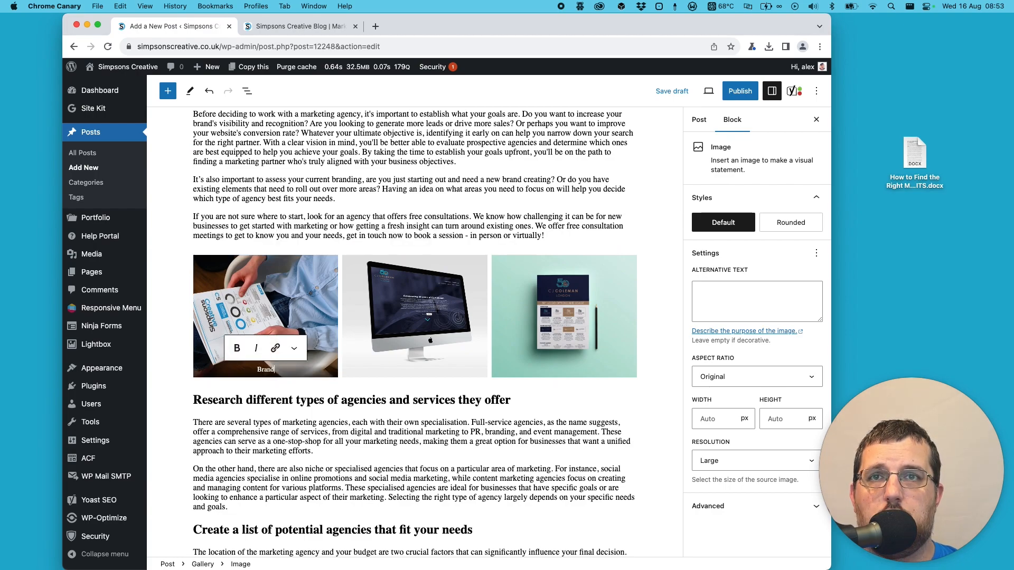
pyautogui.write(' Guidlines')
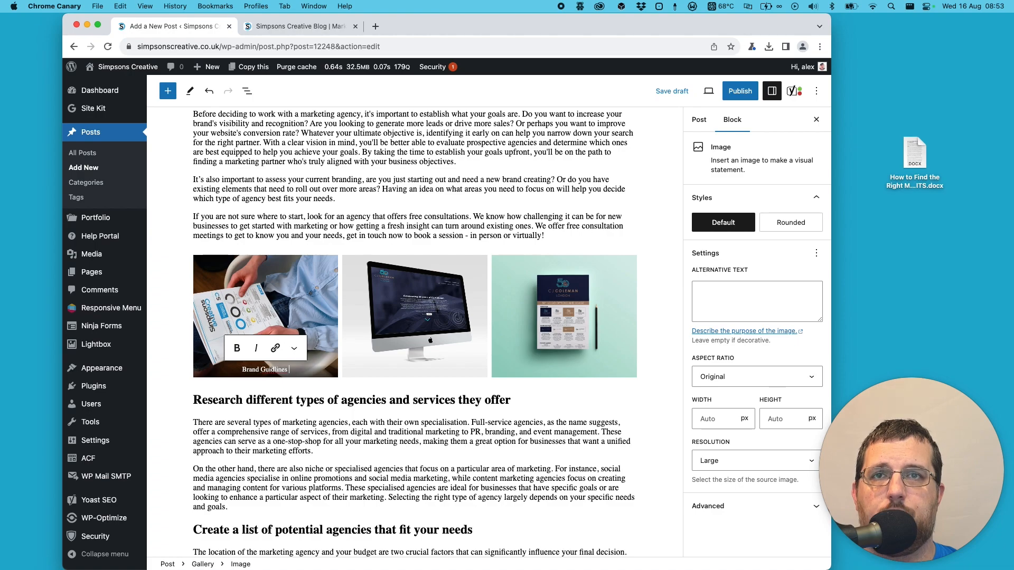
# - Check the spelling of the first gallery image's caption by searching for its text on Google in a new tab, accepting the cookies
pyautogui.rightClick(273, 371)
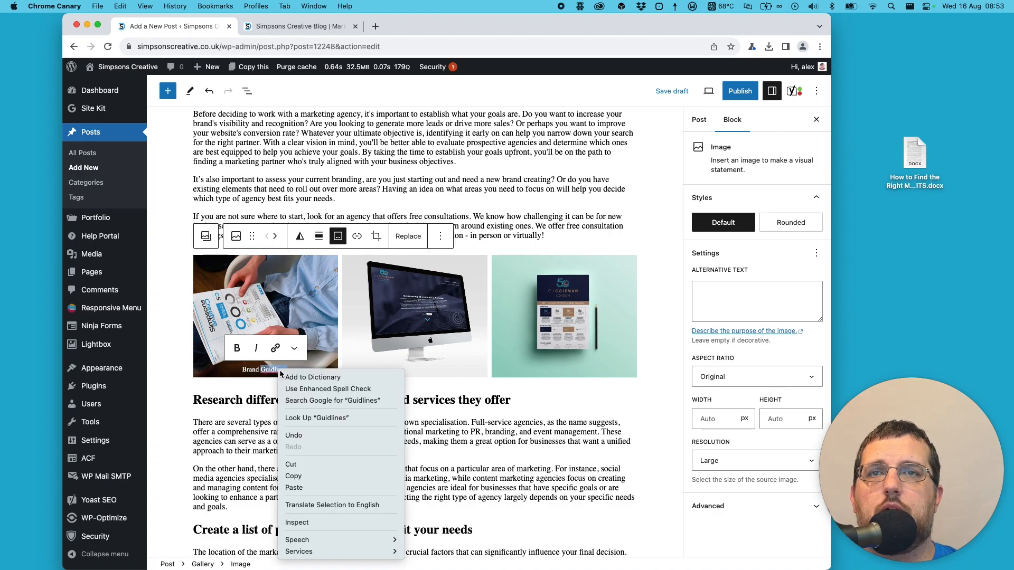
pyautogui.click(273, 371)
pyautogui.rightClick(265, 368)
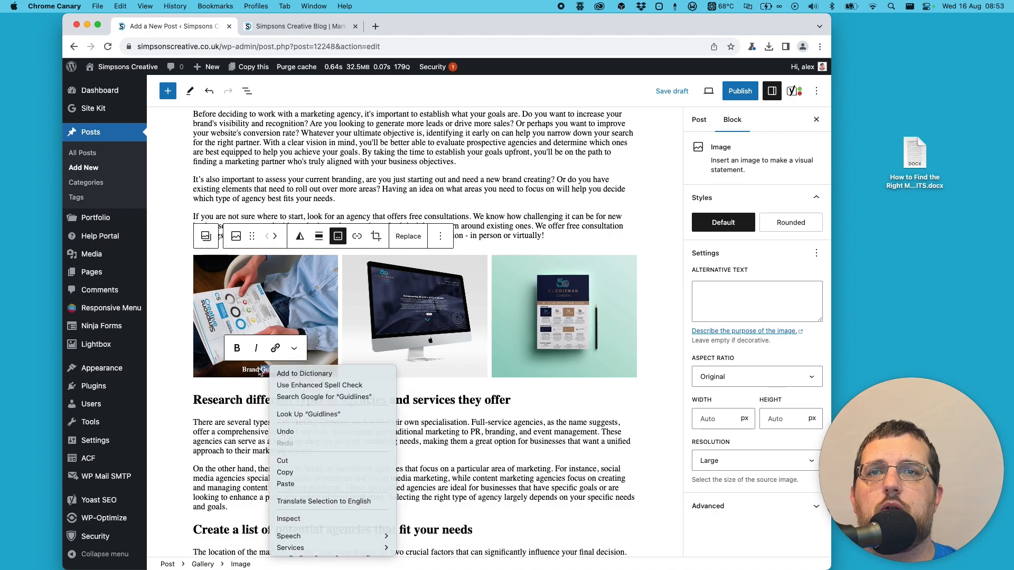
pyautogui.tripleClick(259, 370)
pyautogui.press('super+c')
pyautogui.press('super+t')
pyautogui.press('super+v')
pyautogui.press('Return')
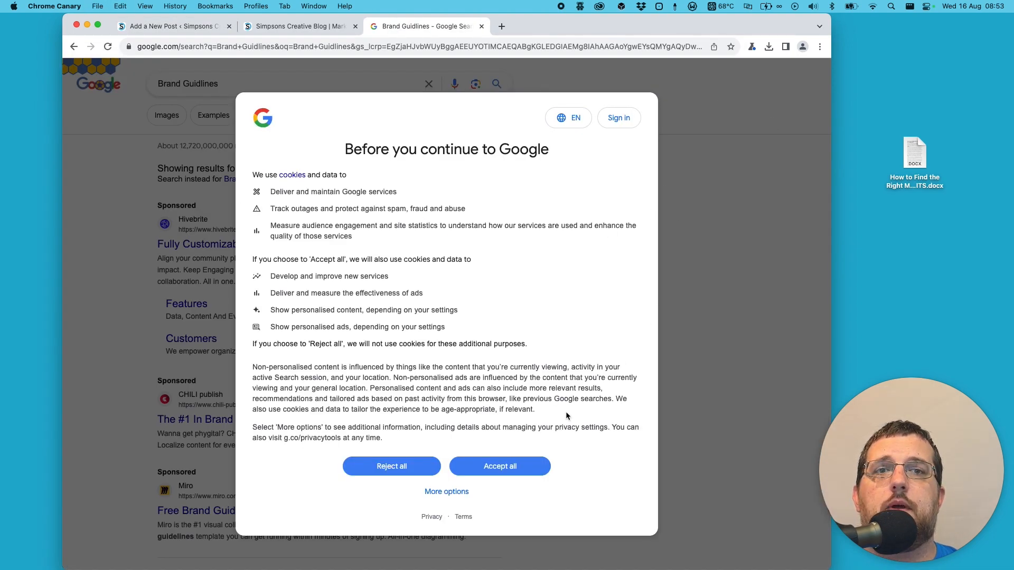
pyautogui.click(489, 467)
pyautogui.scroll(-1, 248, 127)
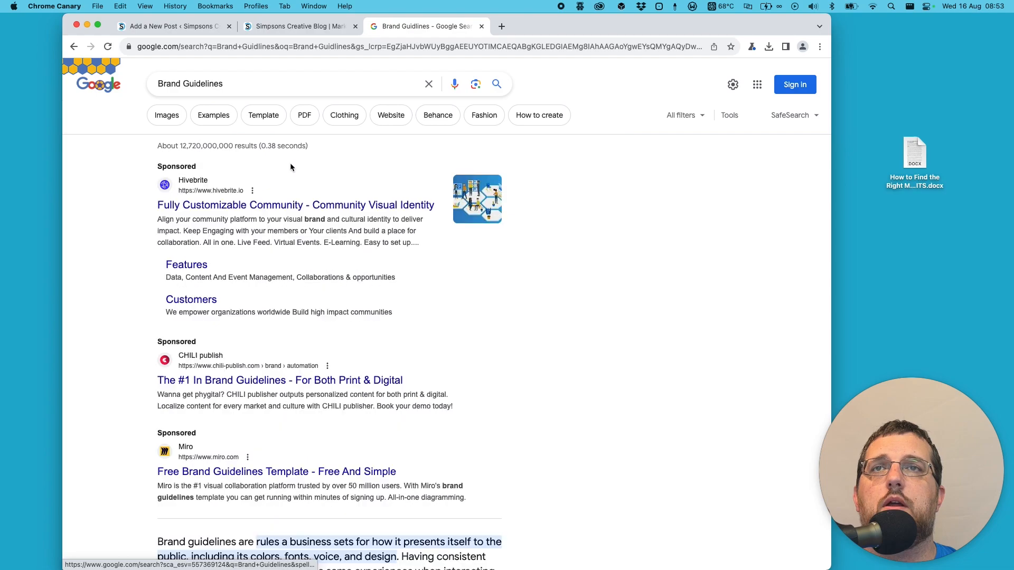
# - Copy "Brand Guidelines" from the Google search box, close the search tab, and replace the first gallery image's caption with it
pyautogui.tripleClick(202, 85)
pyautogui.press('super+c')
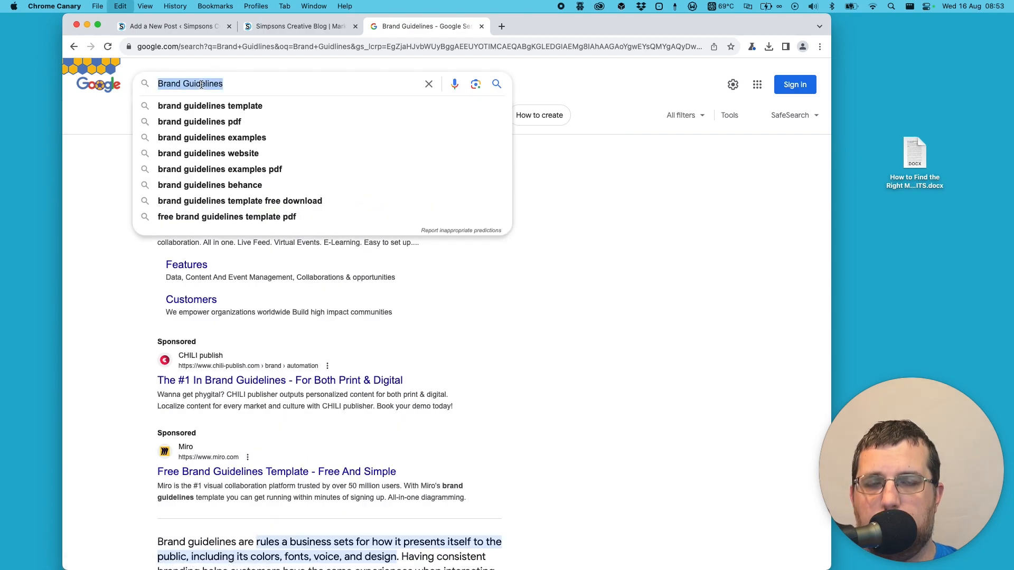
pyautogui.press('super+w')
pyautogui.press('super+v')
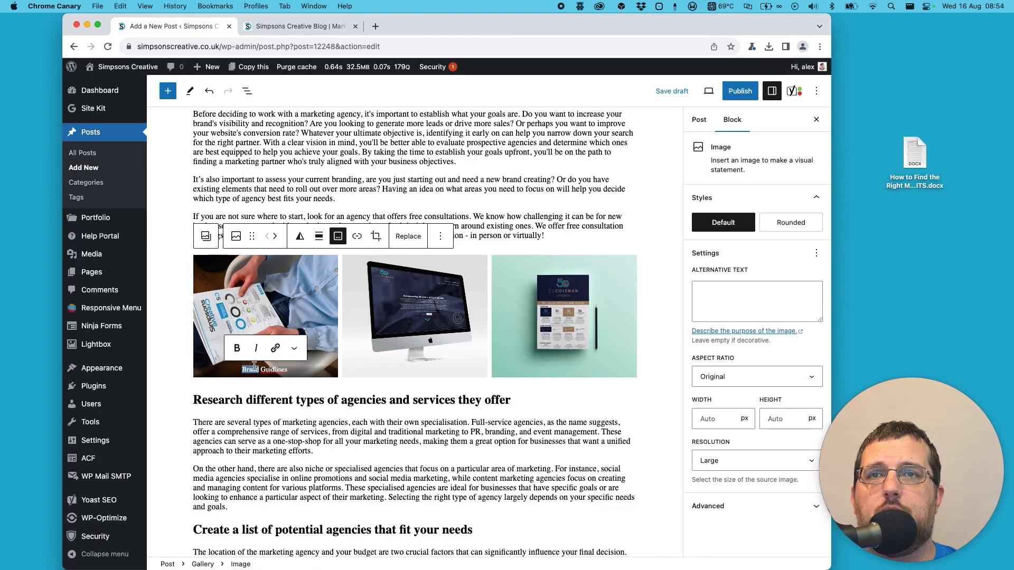
# - Add the caption "Website Design Example" to the middle gallery image showing the desktop computer
pyautogui.click(480, 314)
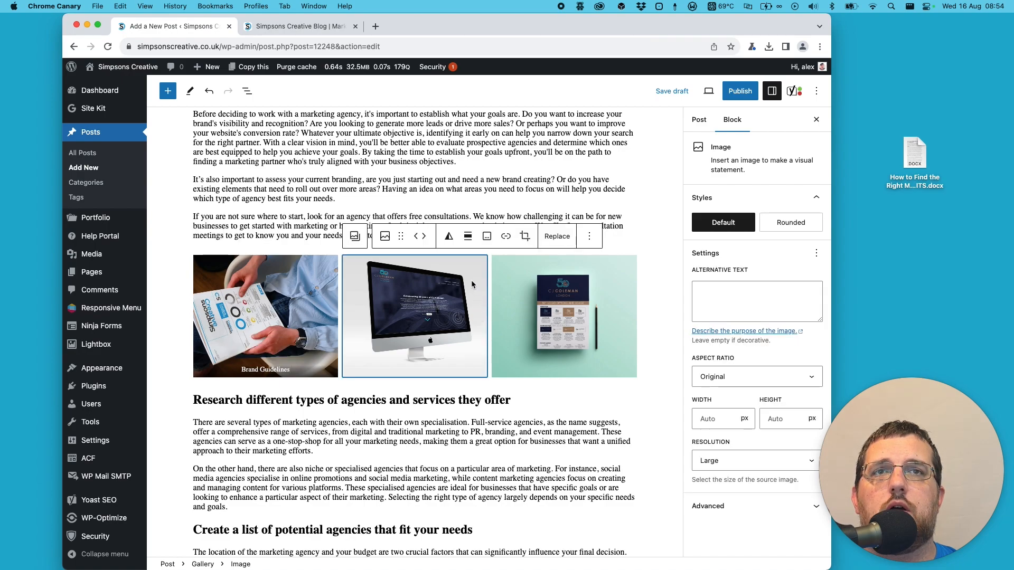
pyautogui.click(487, 237)
pyautogui.write('Website Desig')
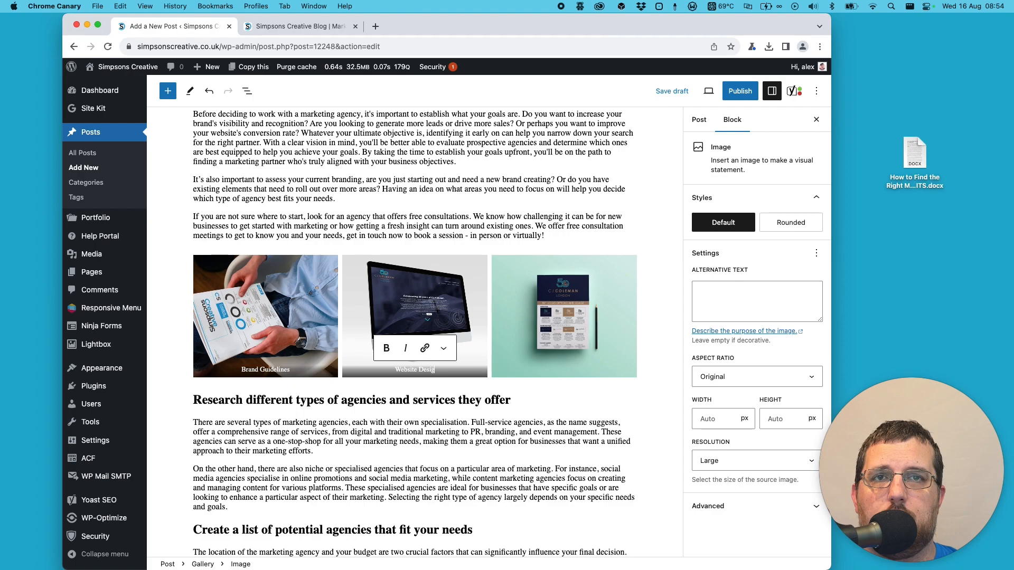
pyautogui.write('n Example')
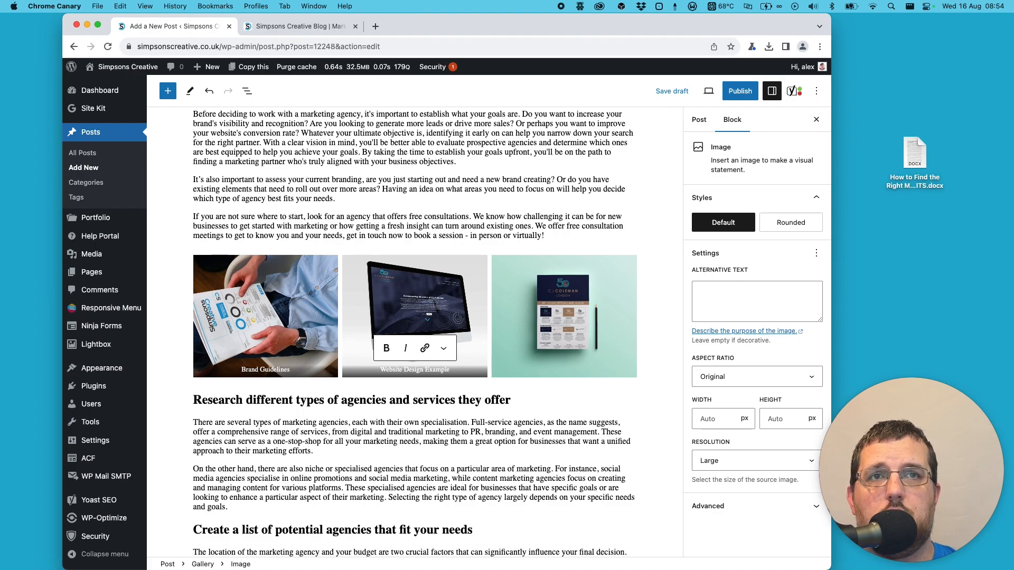
# - Add the caption "New Logo Brand Guidelines" to the third gallery image on the green background
pyautogui.click(564, 352)
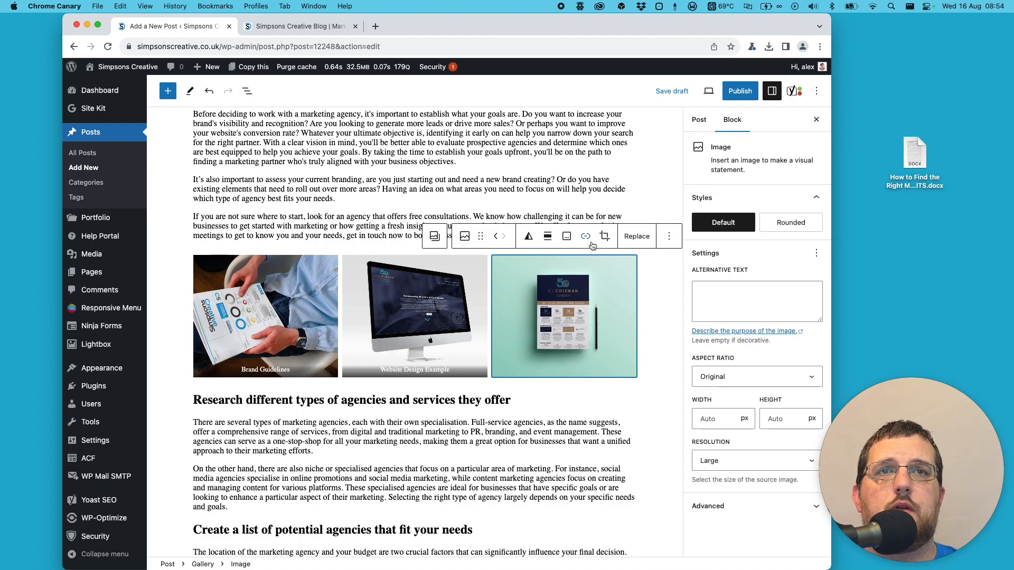
pyautogui.click(568, 237)
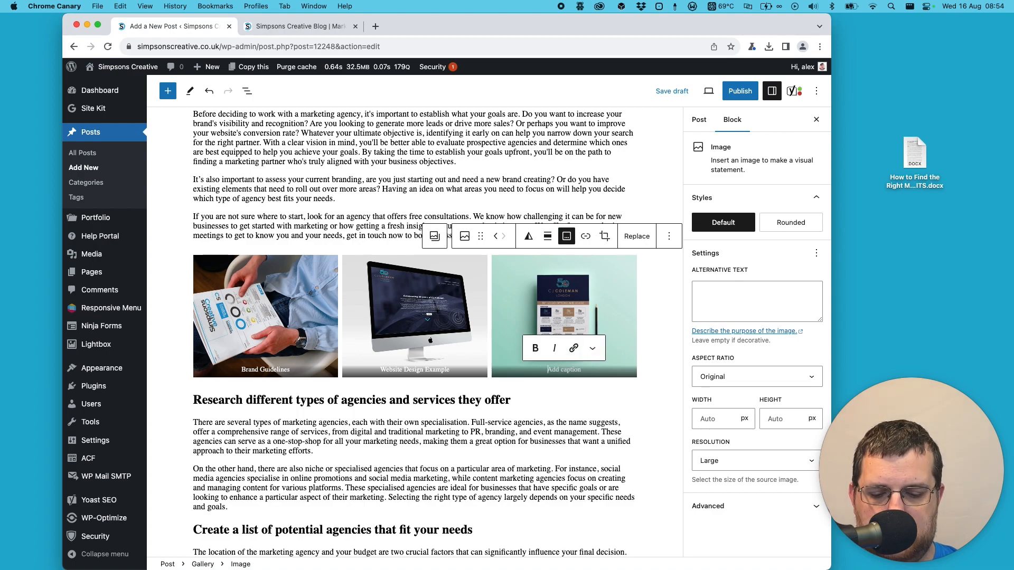
pyautogui.write('New Logo')
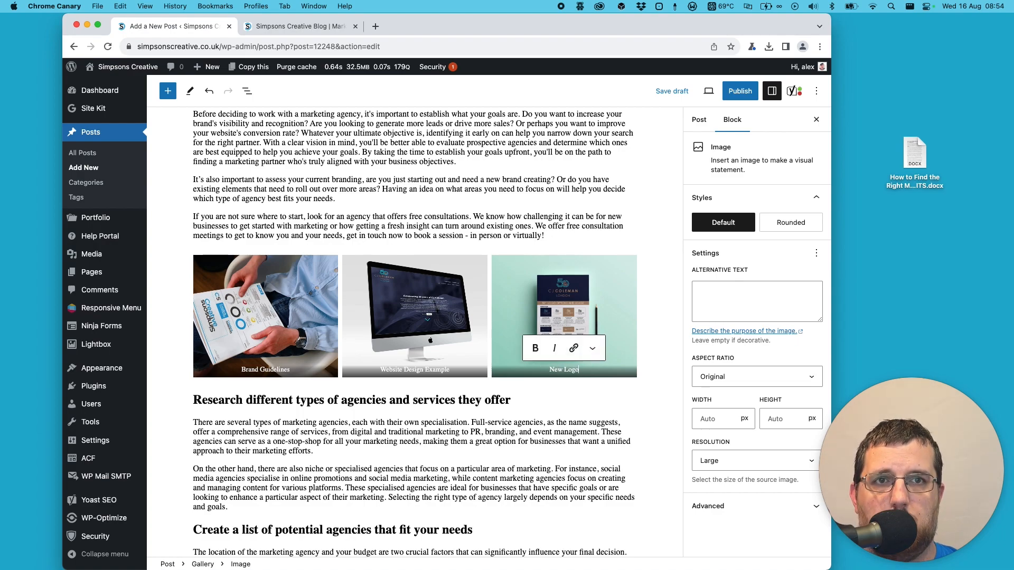
pyautogui.write(' Brand Guidelines')
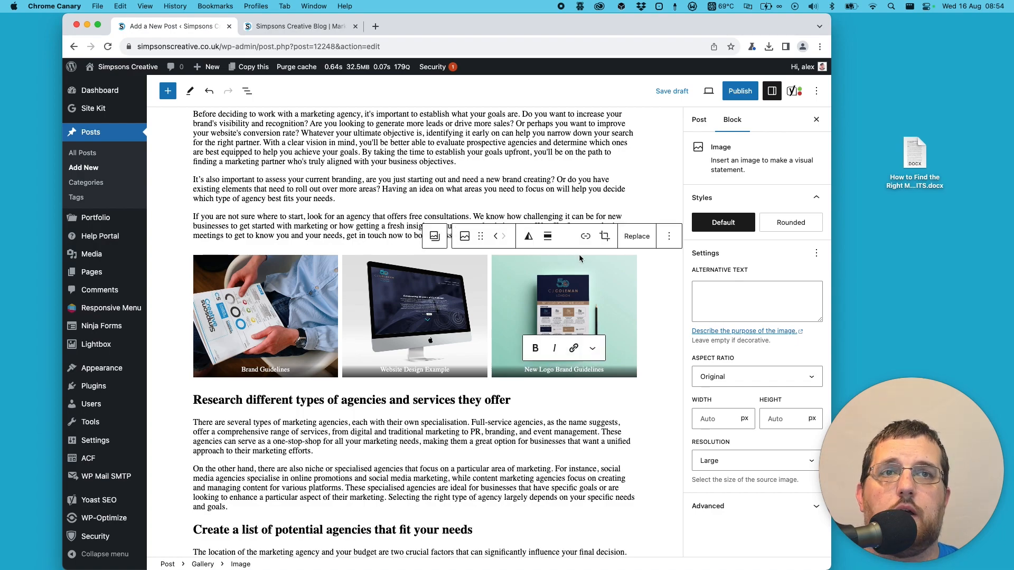
pyautogui.click(593, 396)
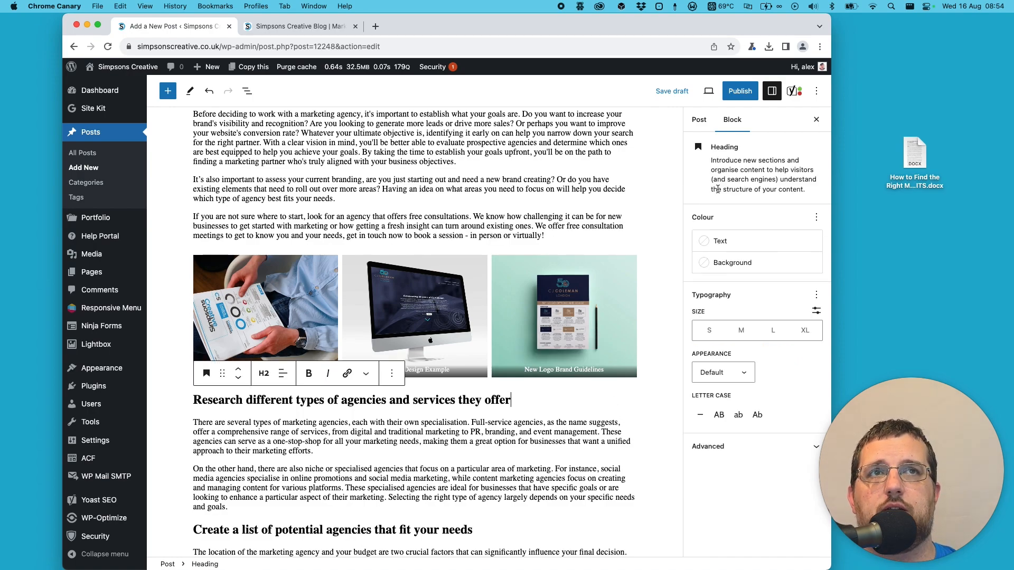
# - Save the draft and check the gallery captions in a preview of the post opened in a new tab
pyautogui.click(673, 91)
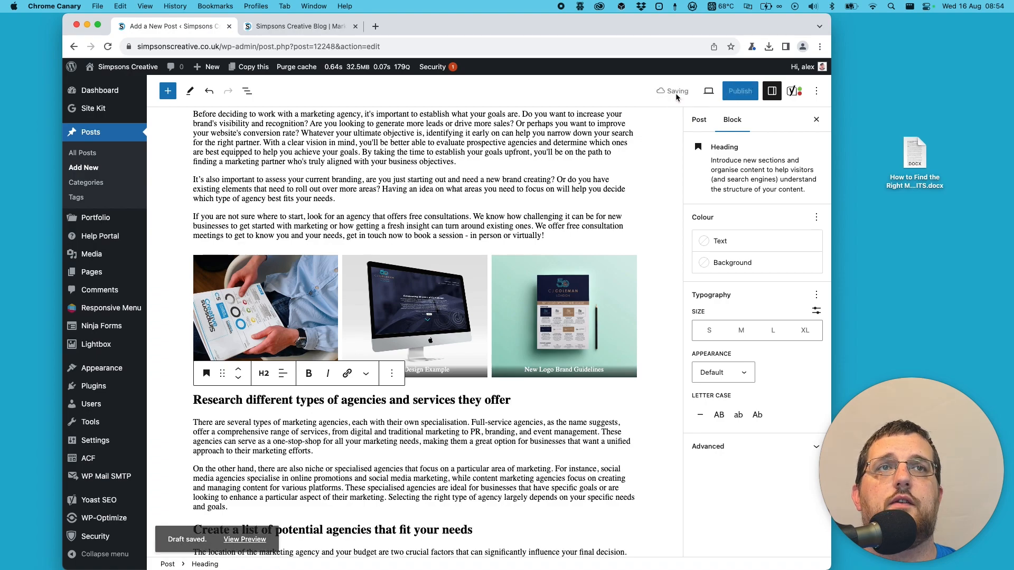
pyautogui.click(709, 91)
pyautogui.click(638, 187)
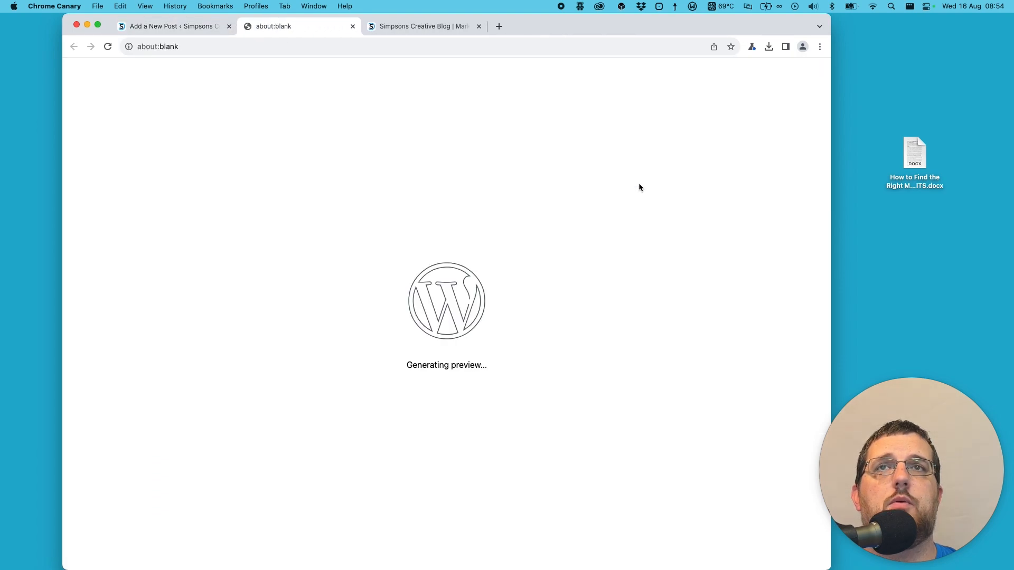
pyautogui.scroll(-15, 637, 194)
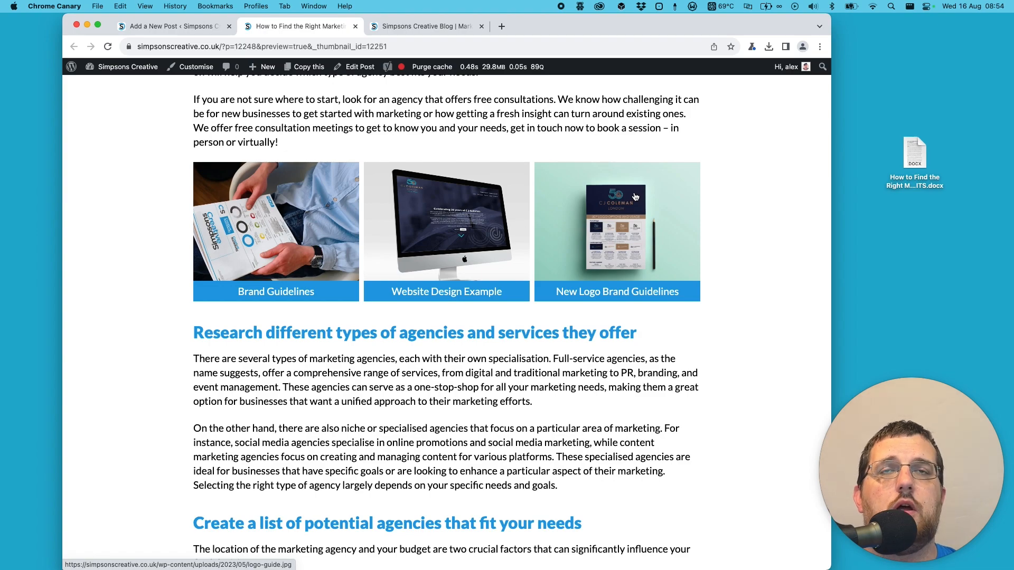
pyautogui.scroll(8, 635, 196)
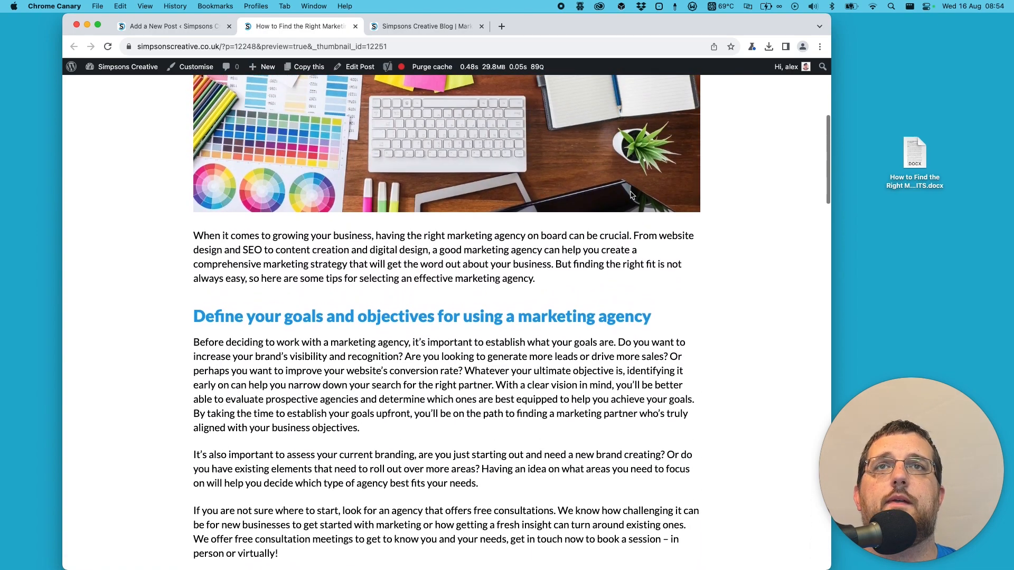
# - Close the preview tab and the Simpsons Creative Blog tab to return to the post editor
pyautogui.click(356, 28)
pyautogui.click(353, 29)
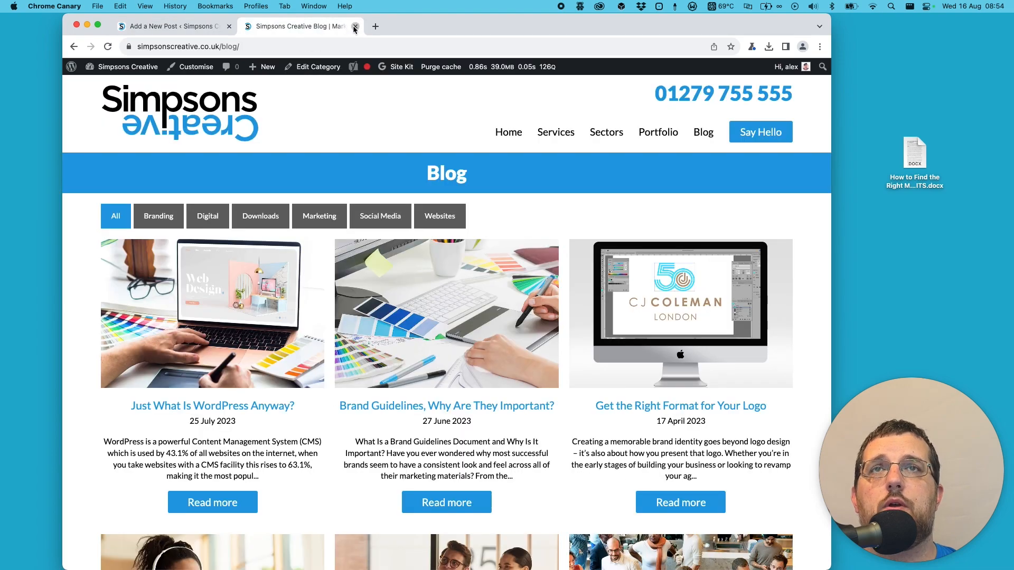
pyautogui.click(356, 28)
# - Copy the post title "How to Find the Right Marketing Agency for Your Business" into the Yoast SEO meta description
pyautogui.click(497, 177)
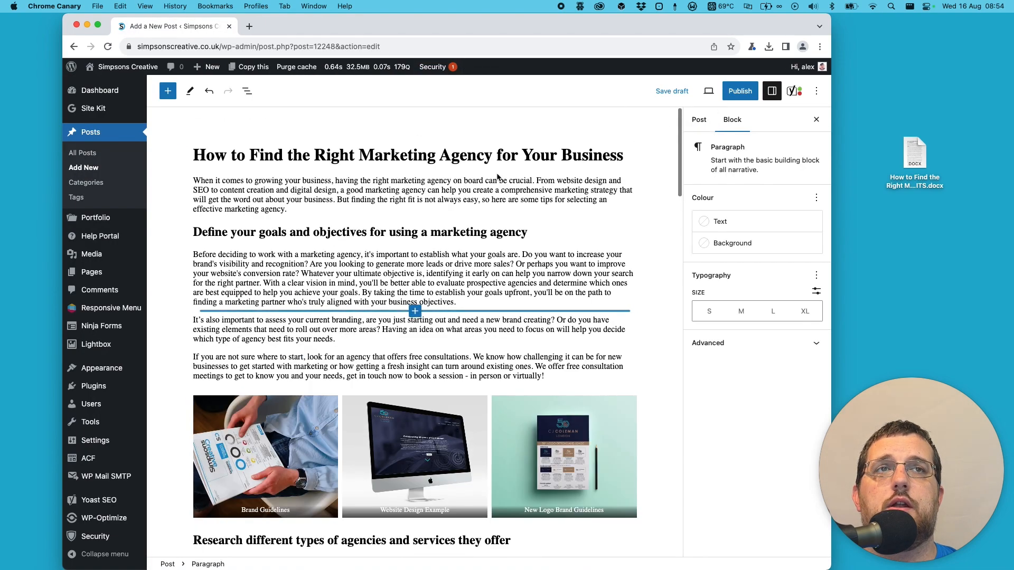
pyautogui.tripleClick(365, 156)
pyautogui.rightClick(364, 156)
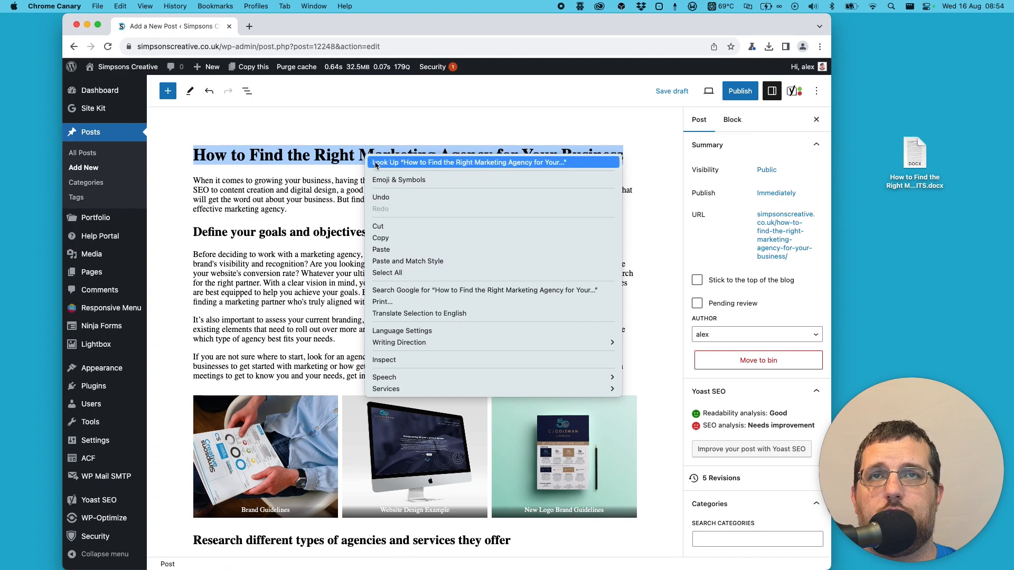
pyautogui.click(402, 238)
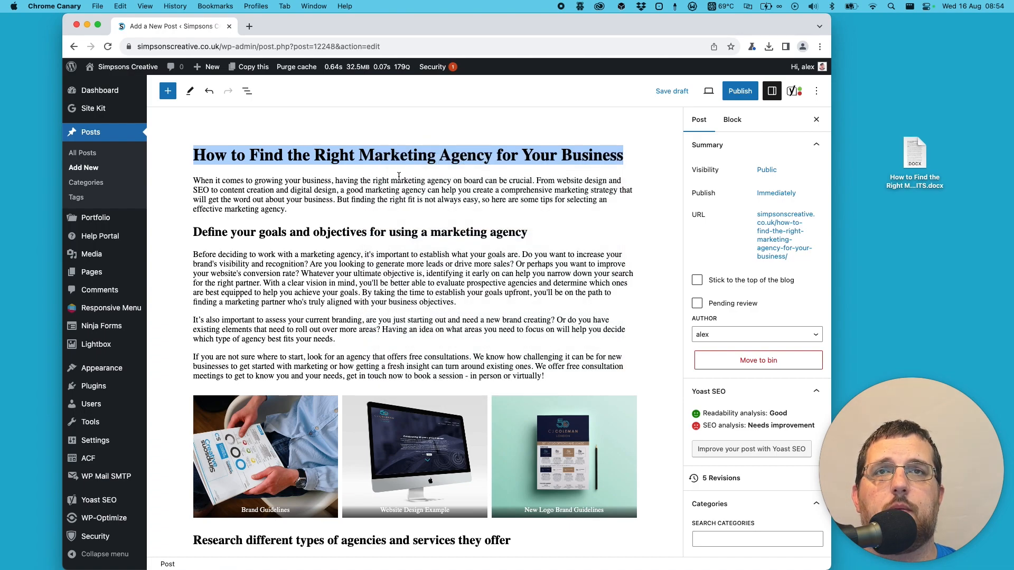
pyautogui.scroll(-20, 478, 177)
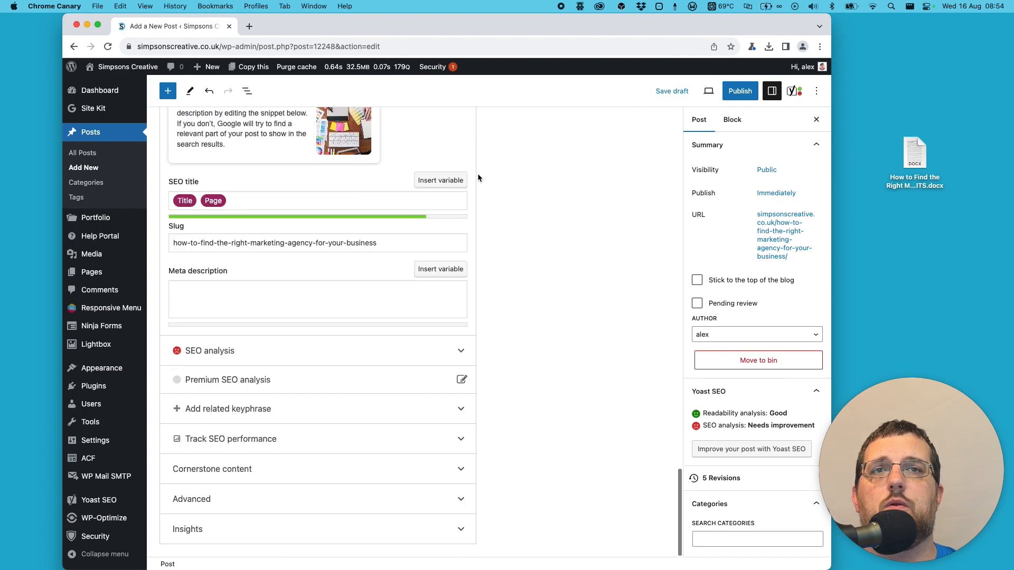
pyautogui.scroll(5, 479, 177)
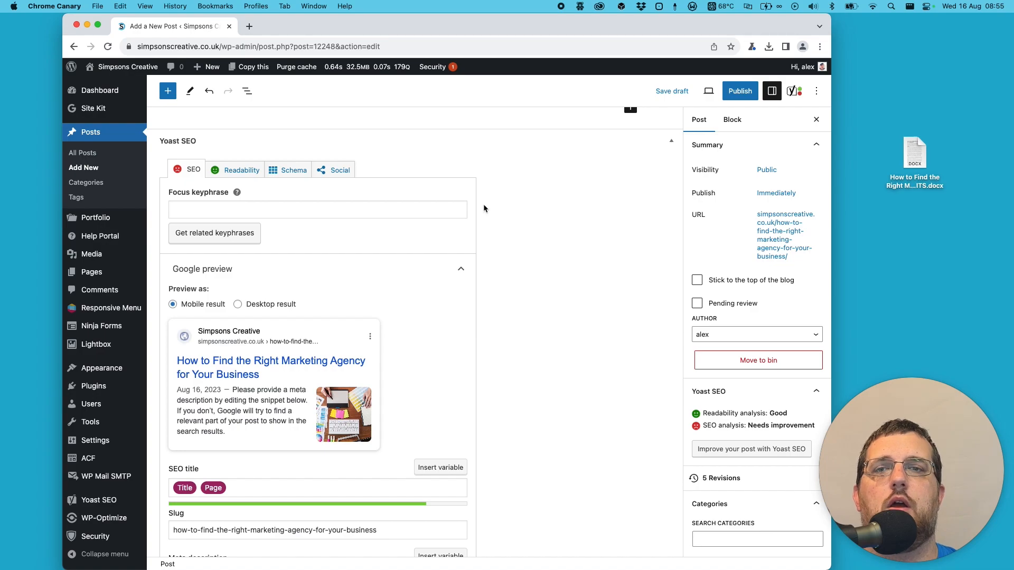
pyautogui.scroll(-3, 416, 293)
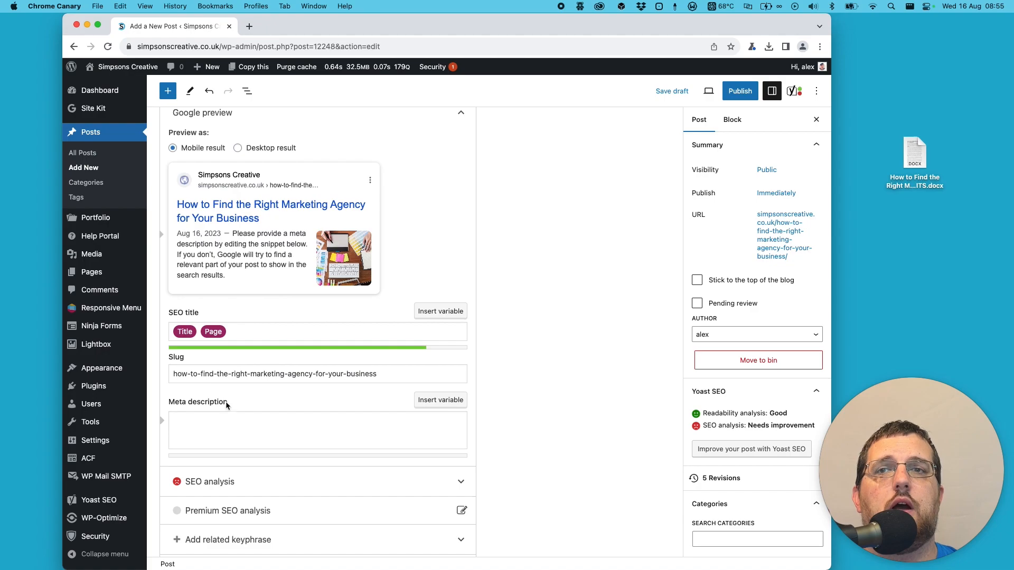
pyautogui.click(209, 428)
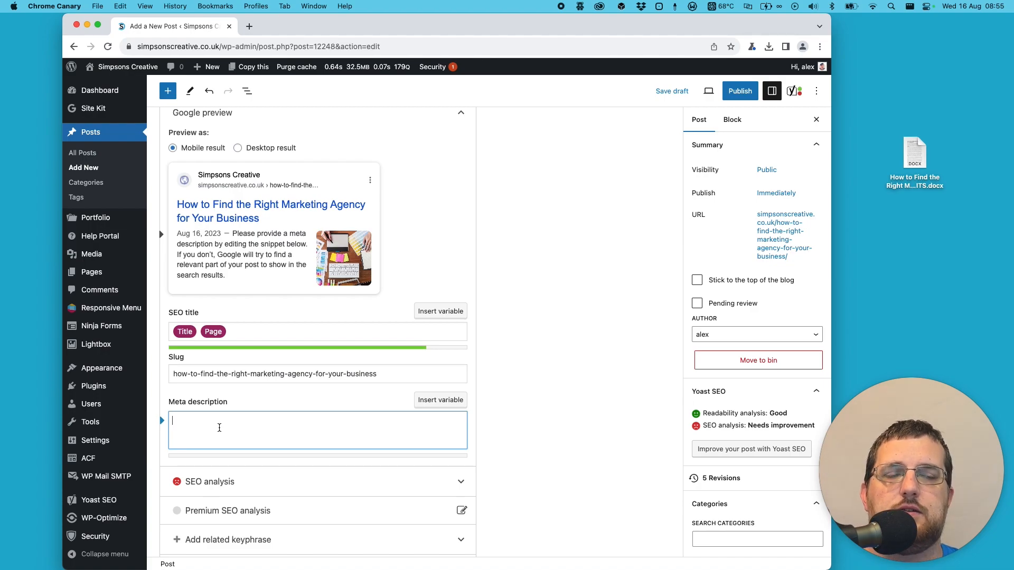
pyautogui.press('super+v')
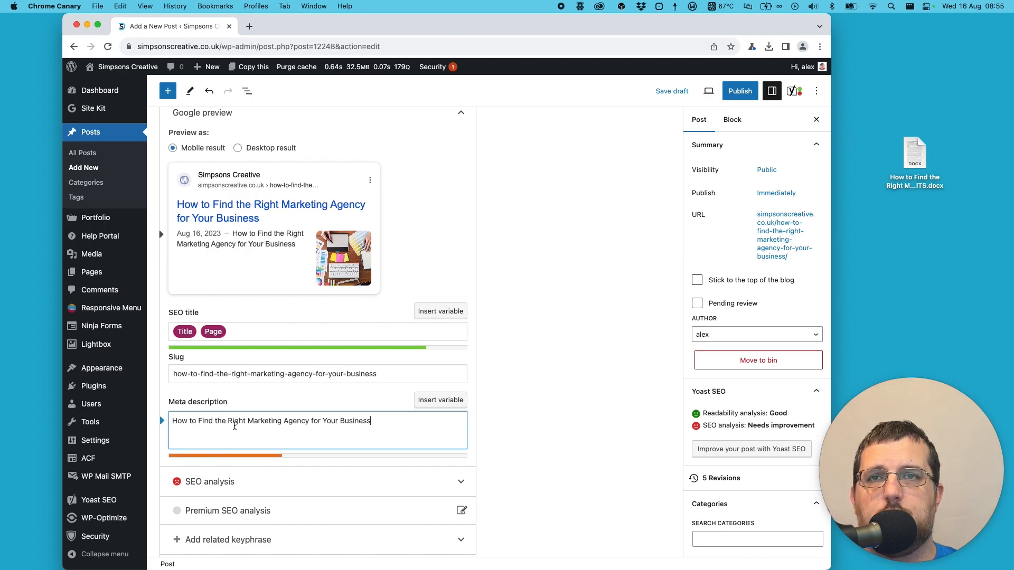
# - Copy the heading "Define your goals and objectives for using a marketing agency" and append it to the end of the meta description
pyautogui.scroll(-1, 248, 431)
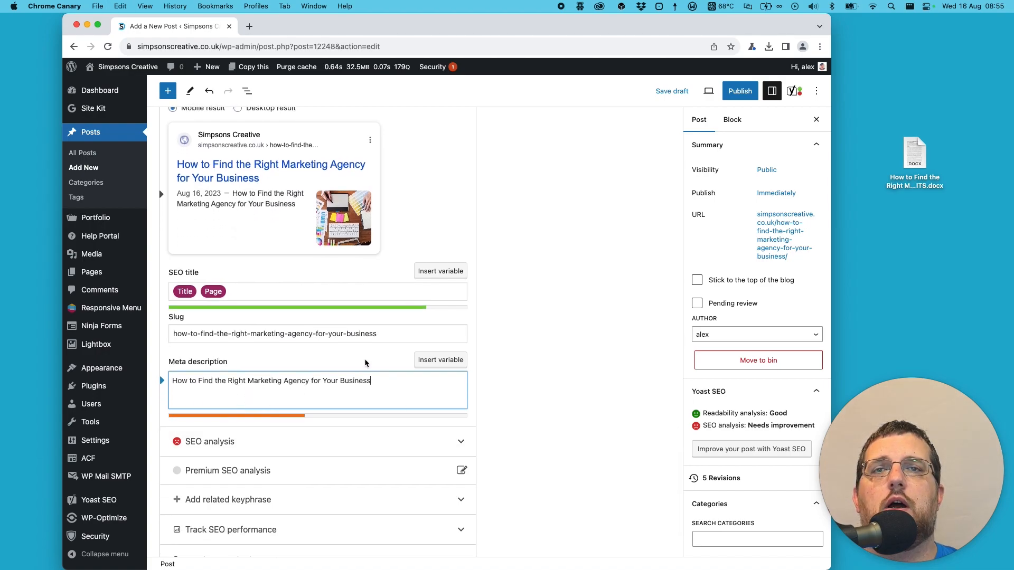
pyautogui.scroll(20, 364, 359)
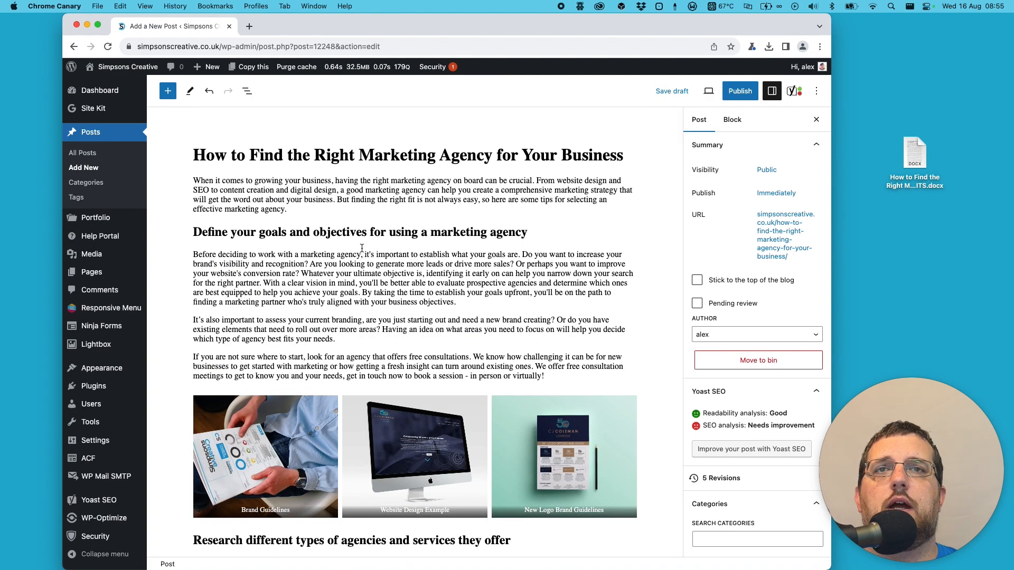
pyautogui.tripleClick(357, 234)
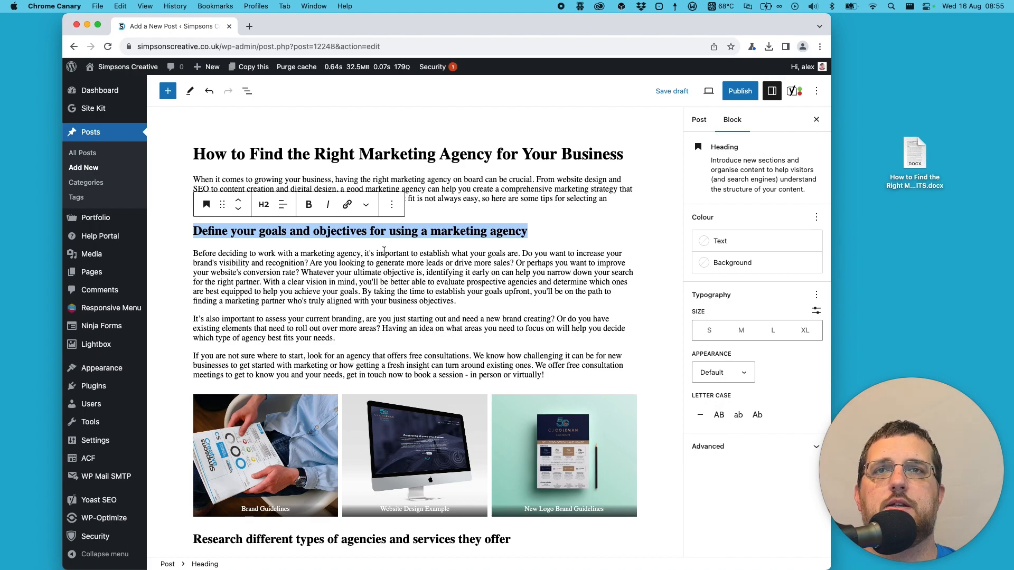
pyautogui.scroll(-20, 384, 255)
pyautogui.scroll(-5, 384, 255)
pyautogui.click(387, 294)
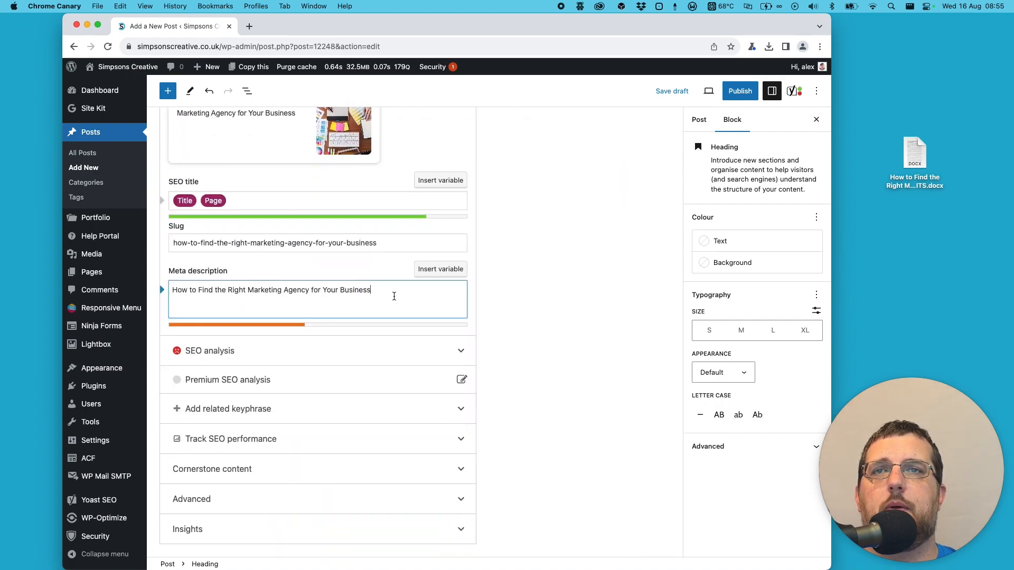
pyautogui.press('super+v')
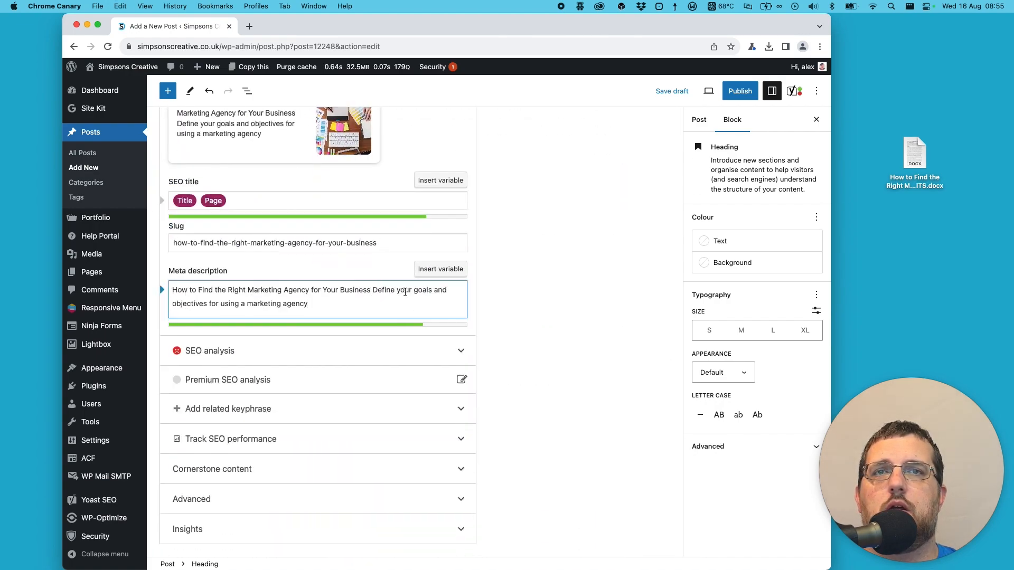
# - Copy the heading "Research different types of agencies and services they offer" and append it to the end of the meta description
pyautogui.scroll(20, 401, 293)
pyautogui.scroll(10, 420, 293)
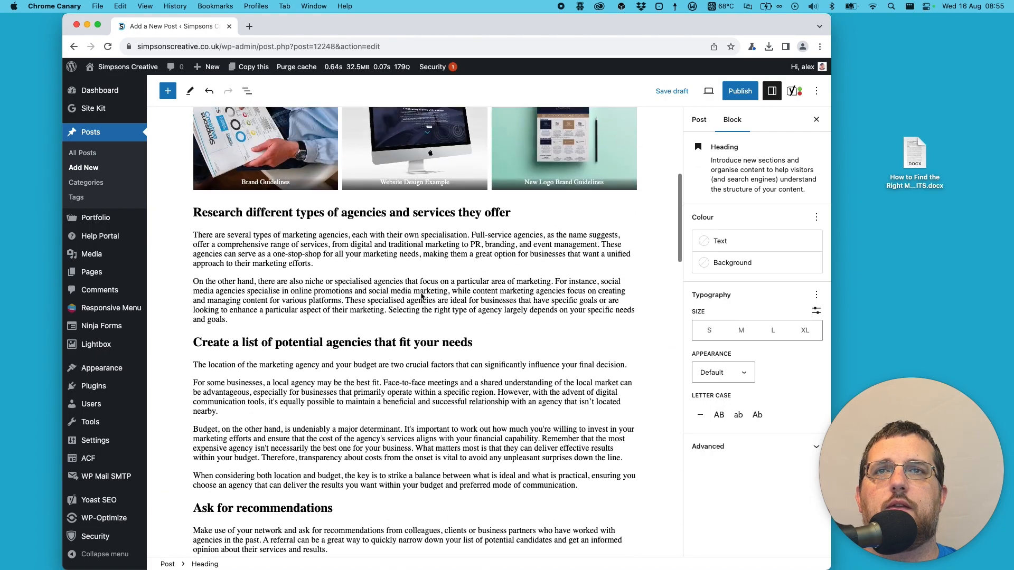
pyautogui.scroll(-4, 421, 294)
pyautogui.scroll(-3, 421, 293)
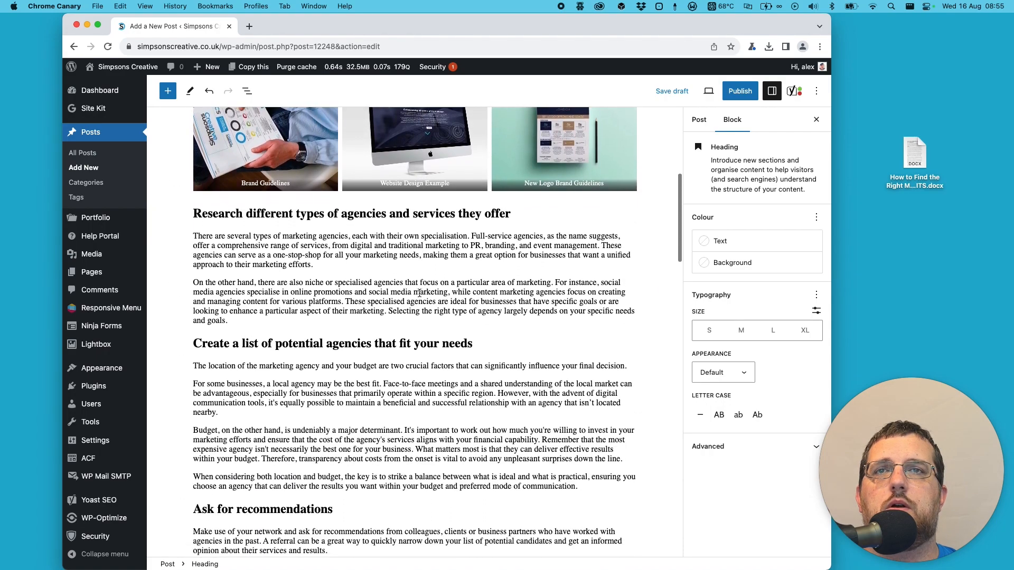
pyautogui.tripleClick(415, 228)
pyautogui.press('super+c')
pyautogui.scroll(-20, 415, 230)
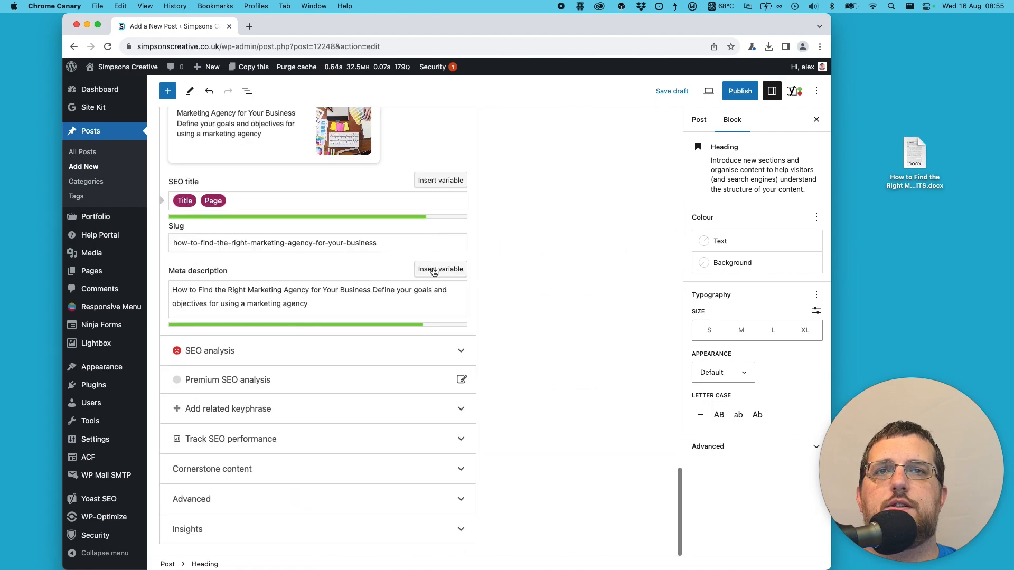
pyautogui.click(393, 312)
pyautogui.press('super+v')
pyautogui.click(308, 304)
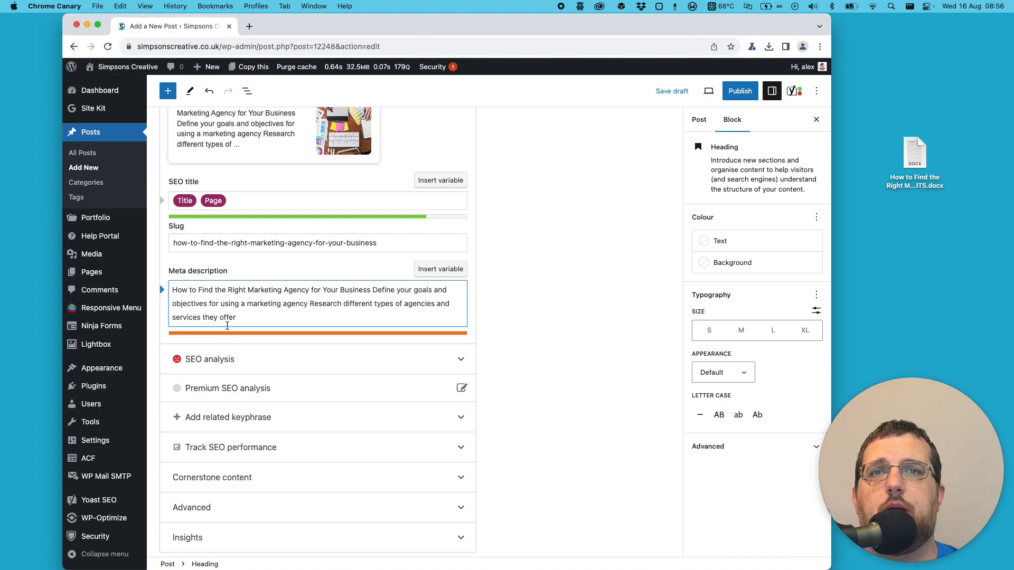
pyautogui.click(304, 317)
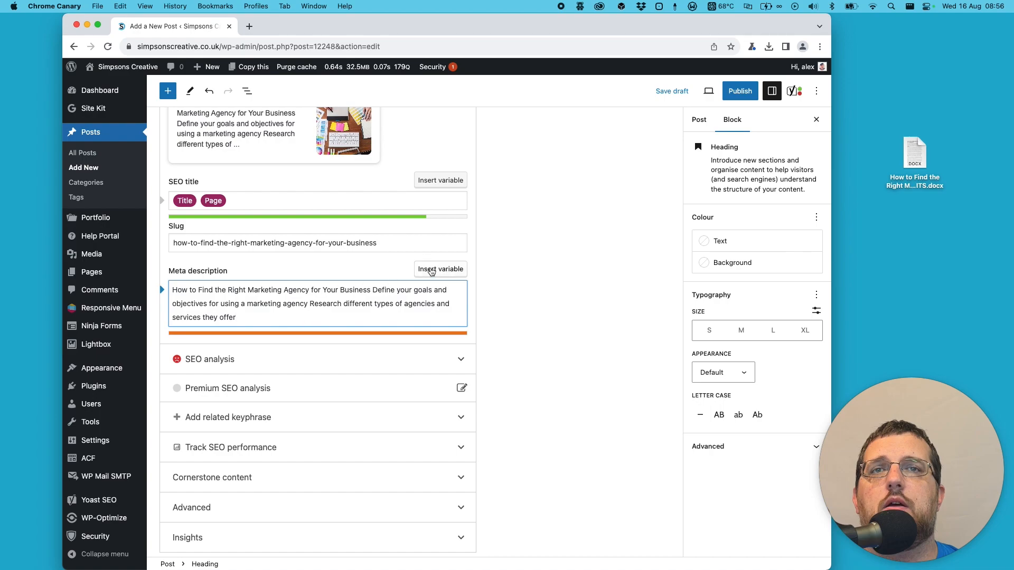
# - Remove "How to Find the Right Marketing Agency for Your Business" from the start of the meta description
pyautogui.moveTo(373, 290); pyautogui.dragTo(171, 289)
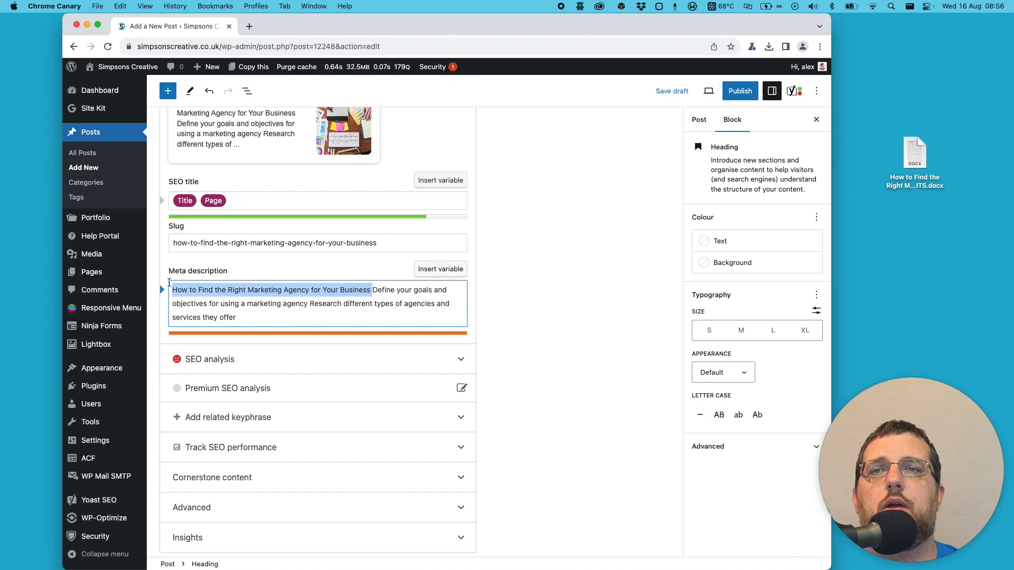
pyautogui.press('super+x')
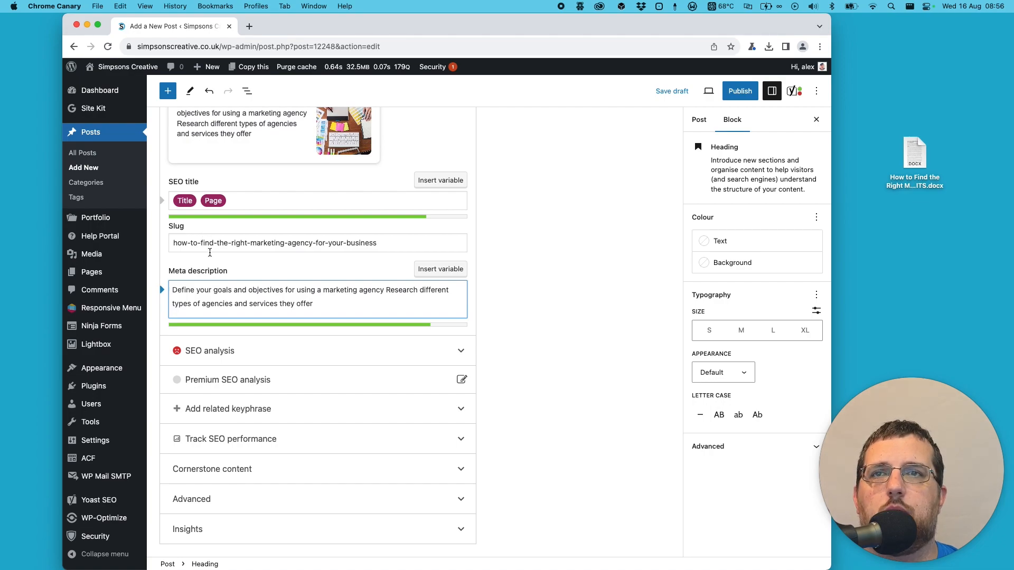
pyautogui.click(192, 291)
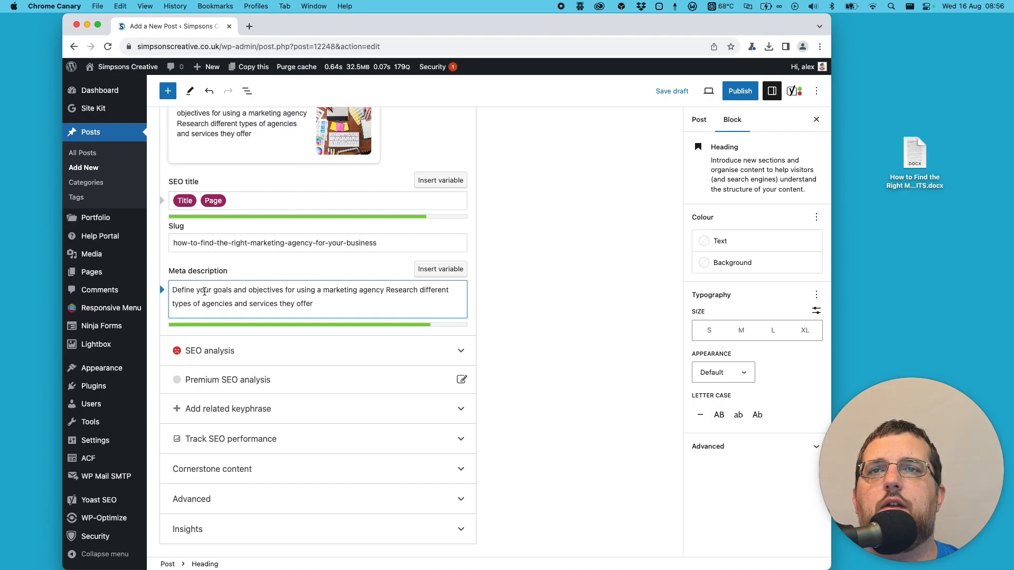
# - Insert ", it is important to" after "marketing agency" in the meta description and change "Research" to lowercase "research"
pyautogui.click(383, 291)
pyautogui.write(',')
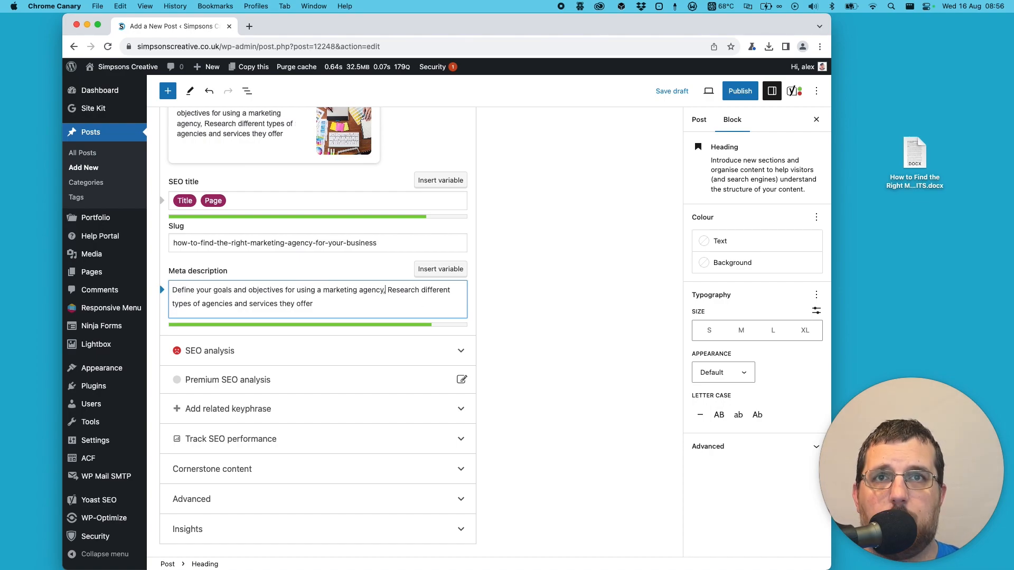
pyautogui.write(' it is impor')
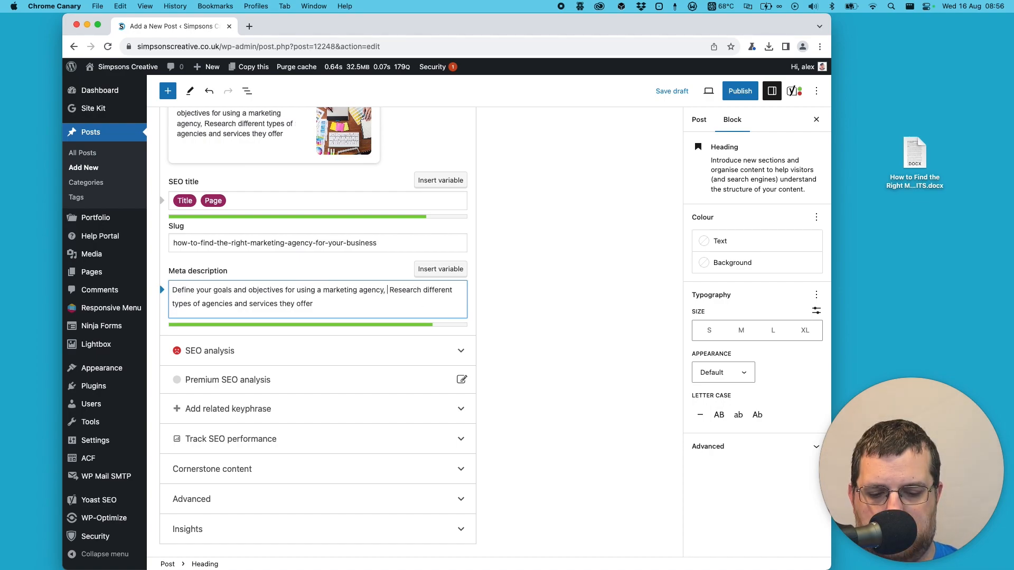
pyautogui.write('tant to')
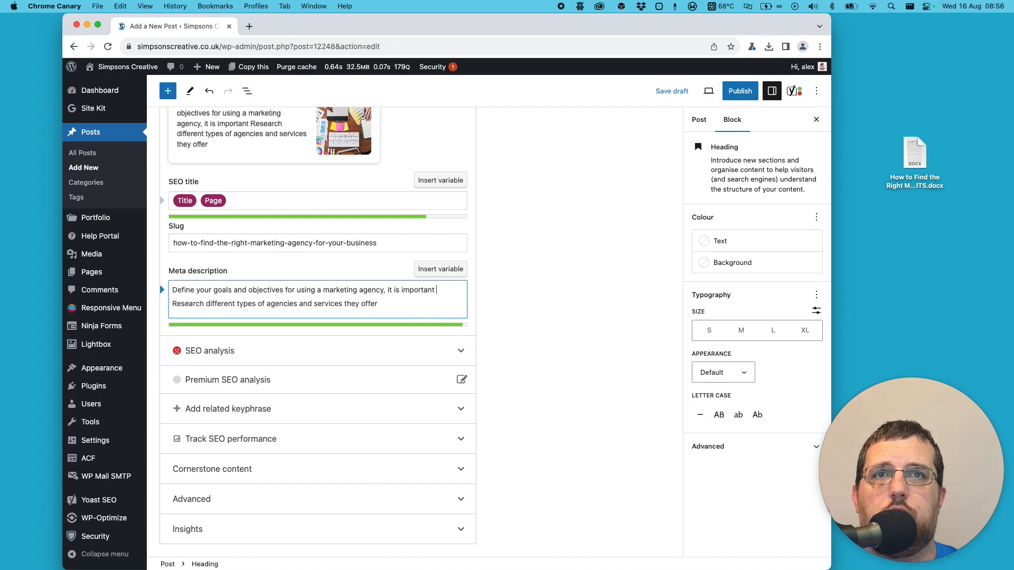
pyautogui.press('Delete')
pyautogui.press('Delete')
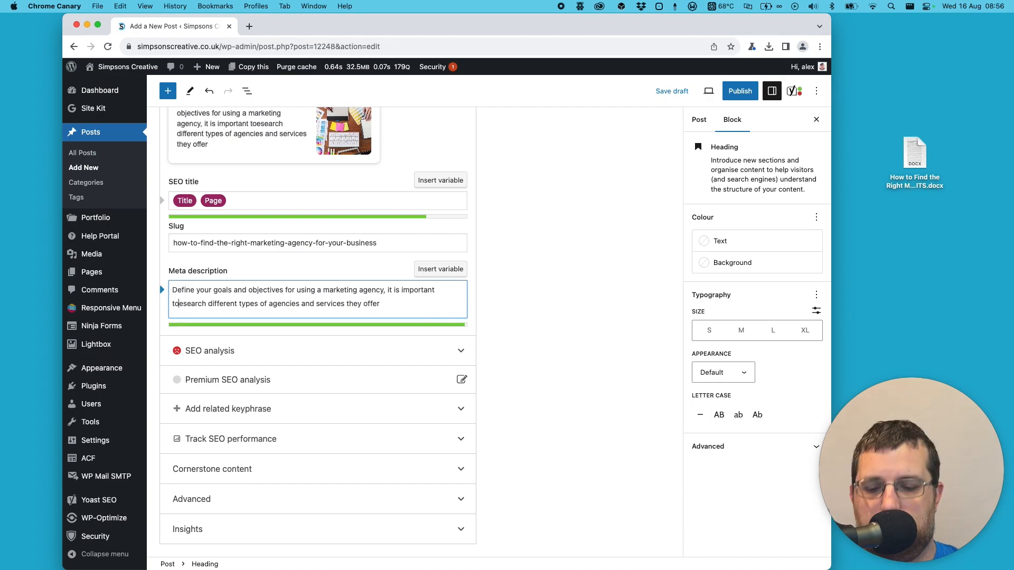
pyautogui.write('r')
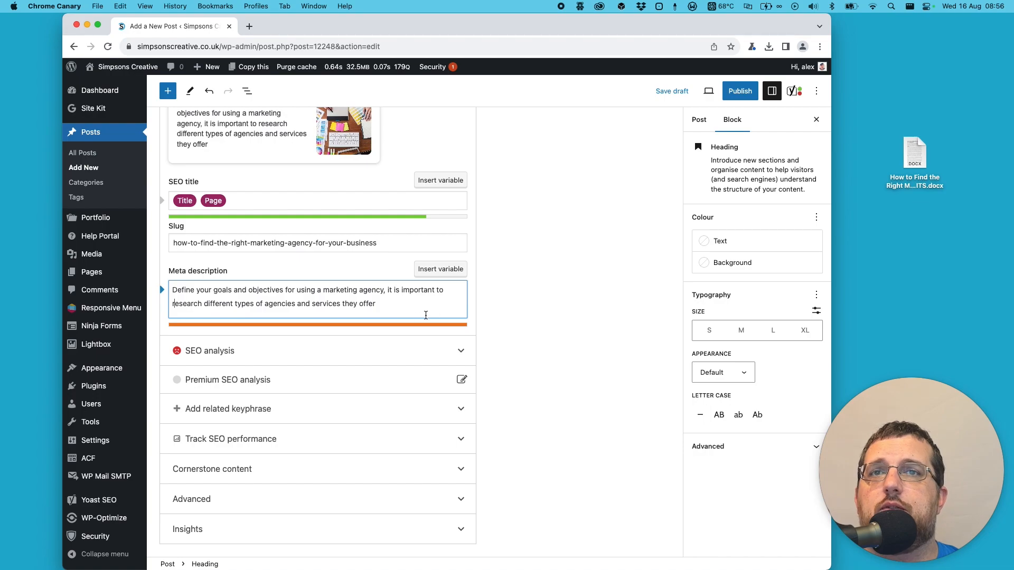
# - End the meta description with a full stop and delete the phrase "it is important to"
pyautogui.click(382, 304)
pyautogui.write('.')
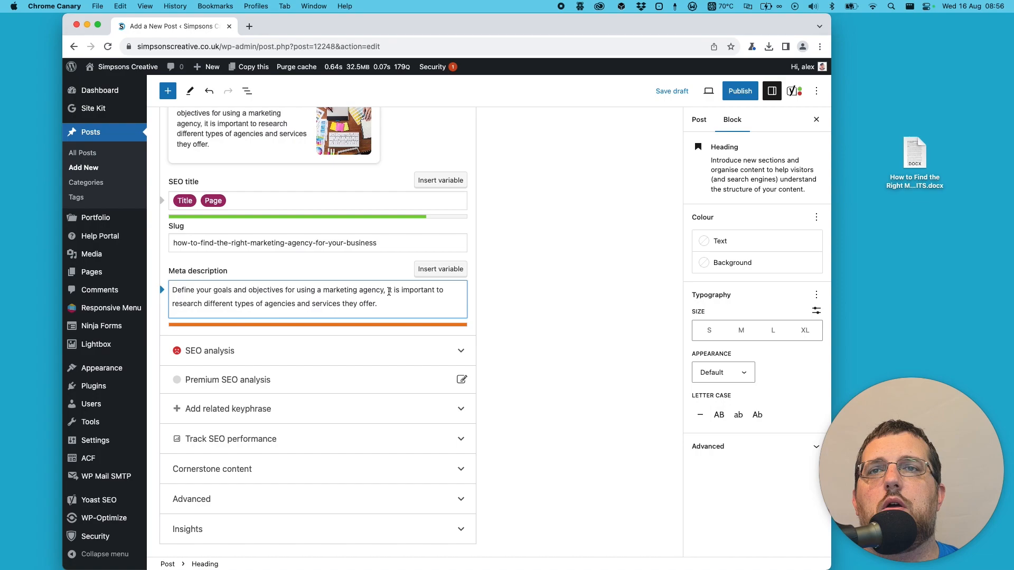
pyautogui.moveTo(388, 290); pyautogui.dragTo(446, 289)
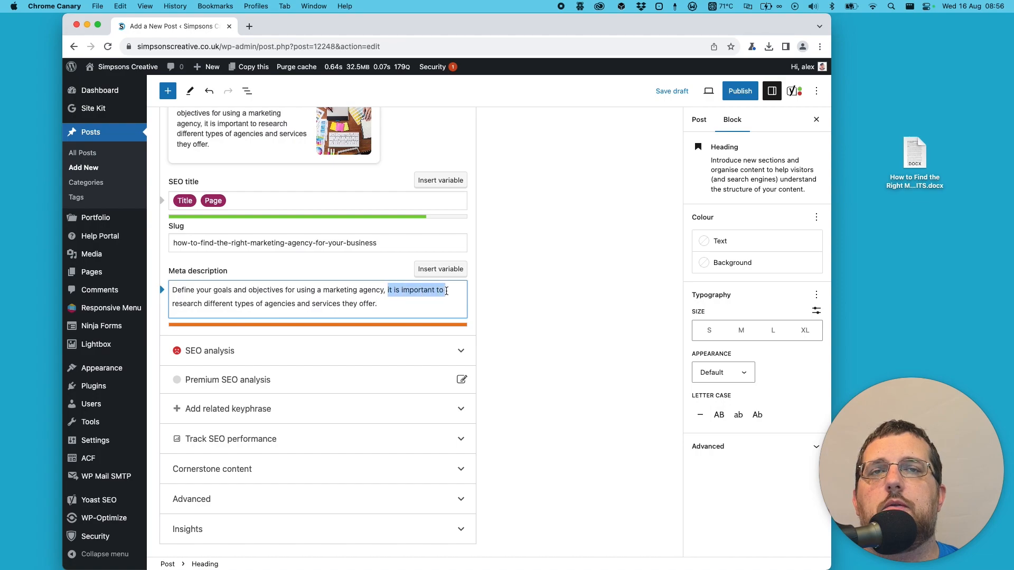
pyautogui.press('BackSpace')
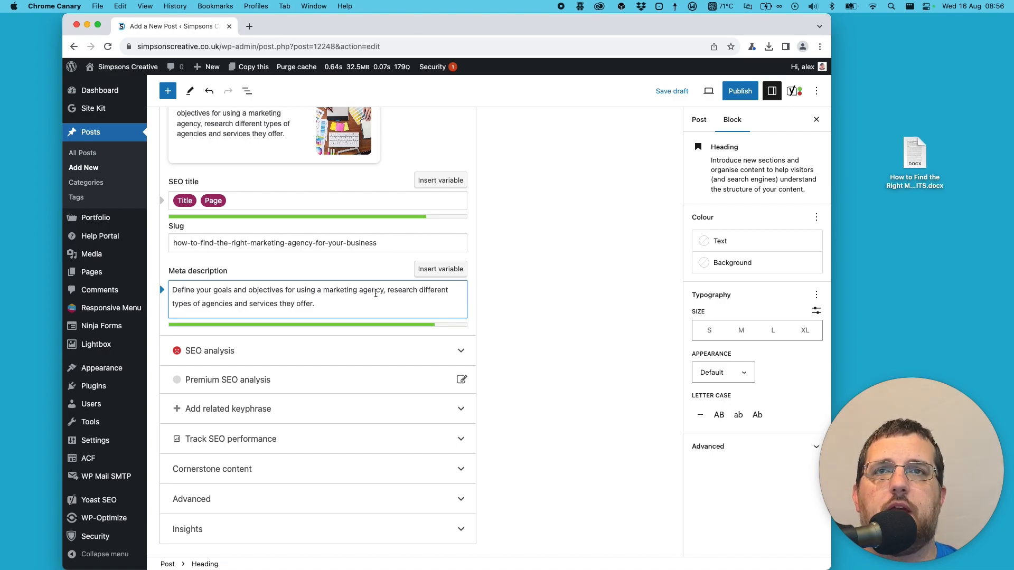
# - Examine the post's publish date and time scheduling options, and close them without making a change
pyautogui.scroll(2, 406, 297)
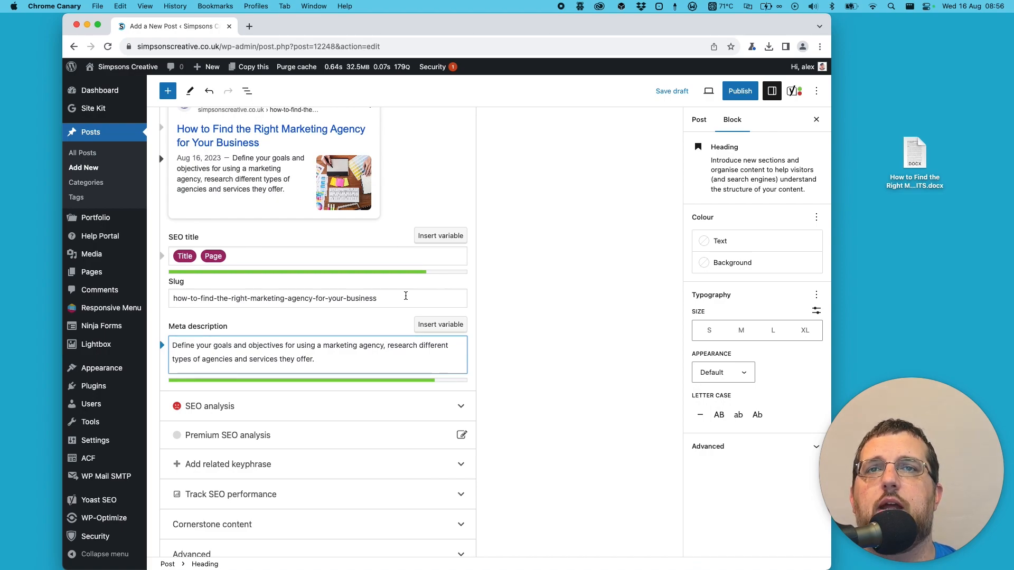
pyautogui.scroll(20, 632, 323)
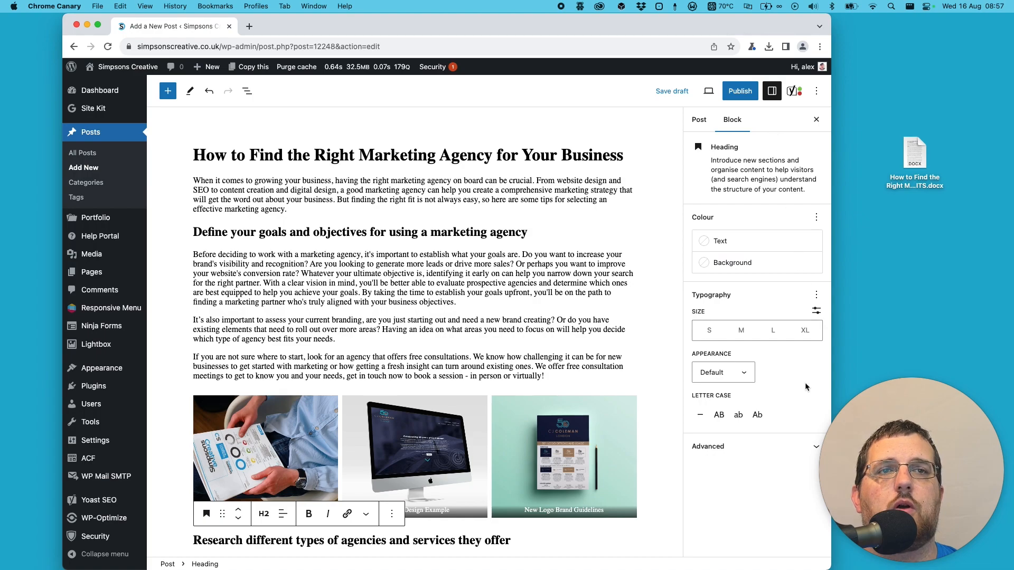
pyautogui.click(703, 128)
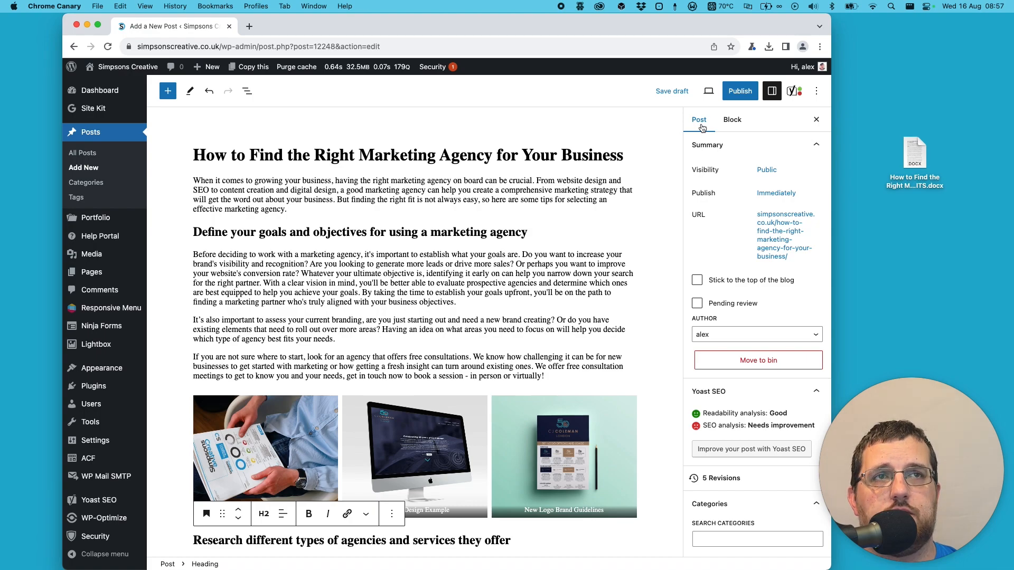
pyautogui.click(776, 194)
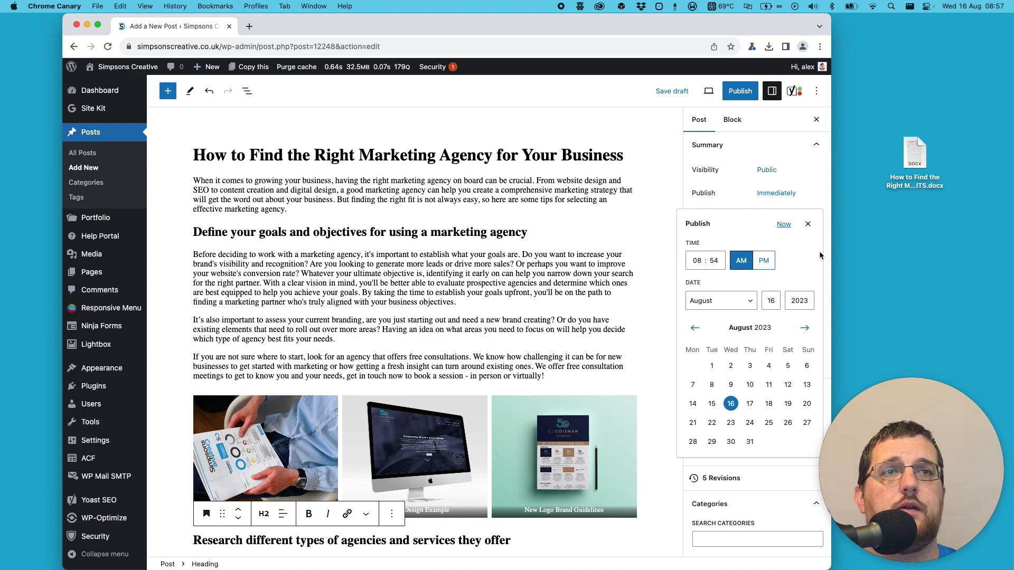
pyautogui.click(809, 226)
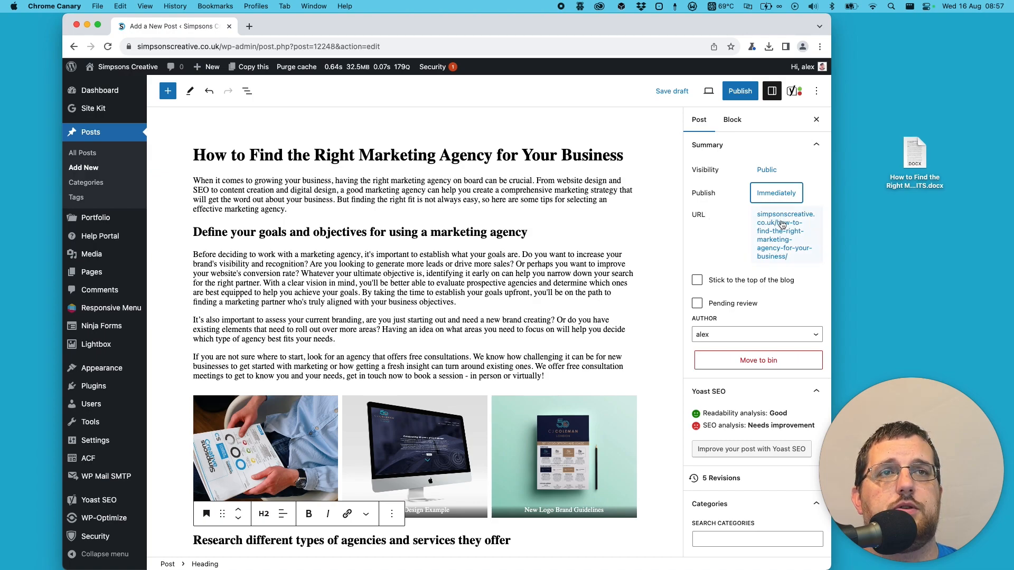
# - Shorten the post's permalink to "find-the-right-marketing-agency"
pyautogui.click(782, 224)
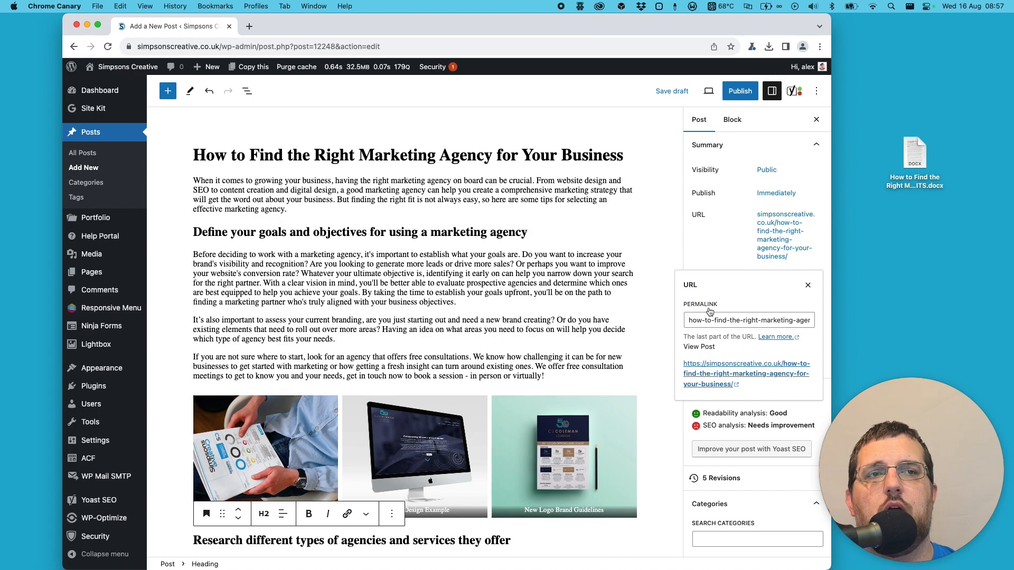
pyautogui.moveTo(715, 321); pyautogui.dragTo(681, 319)
pyautogui.click(742, 321)
pyautogui.press('BackSpace')
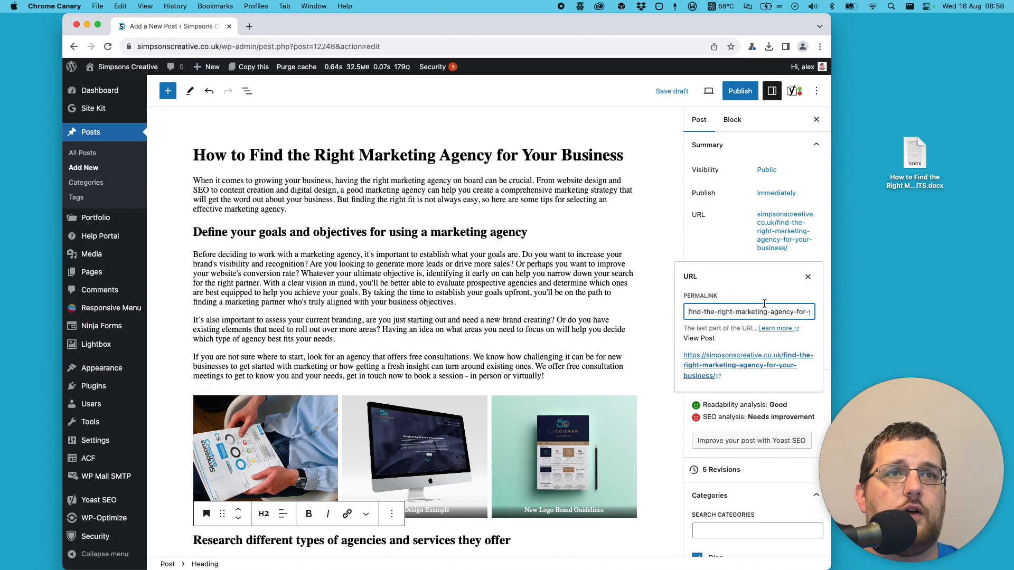
pyautogui.moveTo(791, 310); pyautogui.dragTo(866, 316)
pyautogui.press('BackSpace')
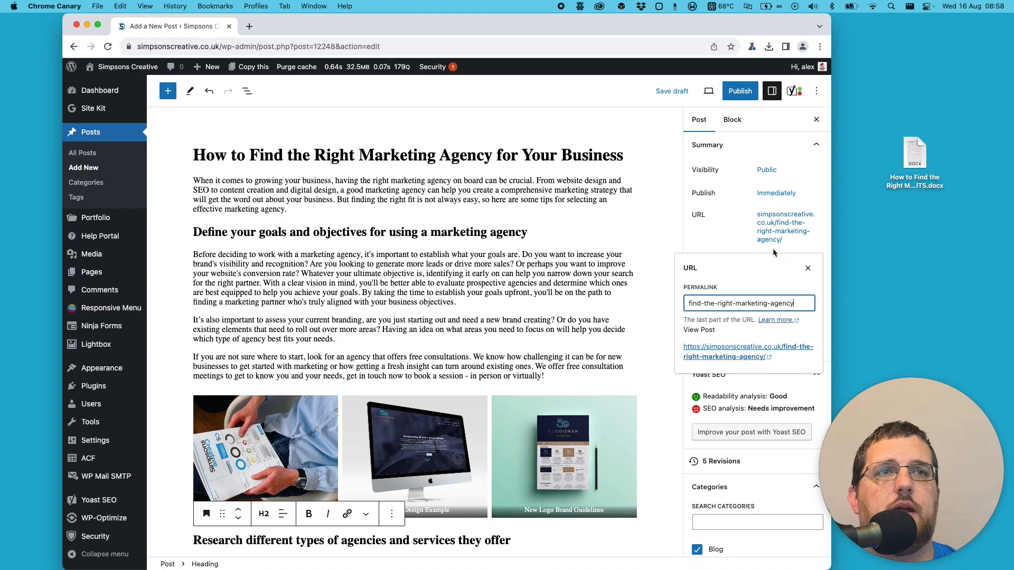
pyautogui.click(724, 241)
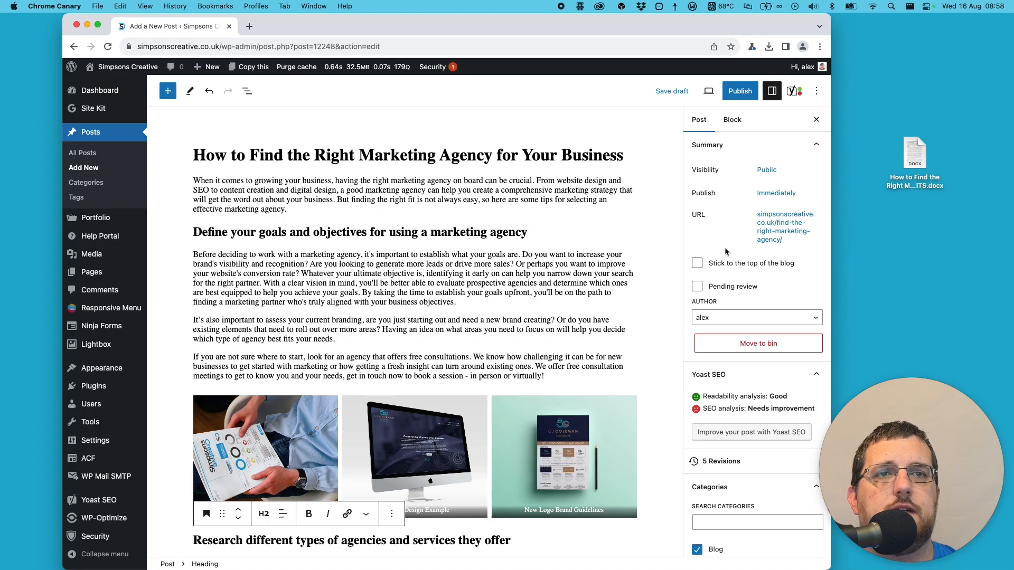
# - Publish the blog post after checking its categories, featured image, slug and meta description
pyautogui.scroll(-5, 725, 248)
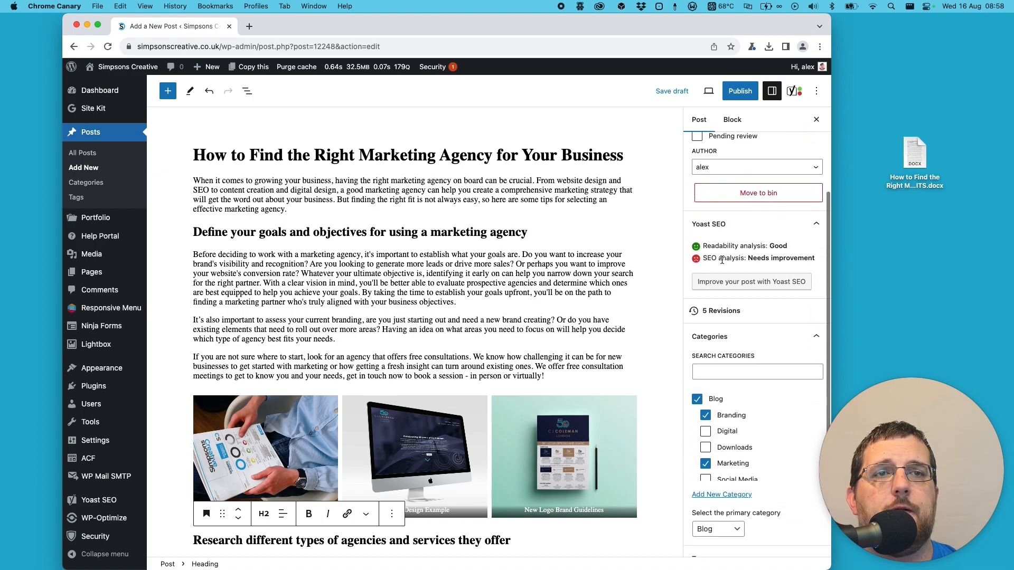
pyautogui.scroll(-3, 736, 321)
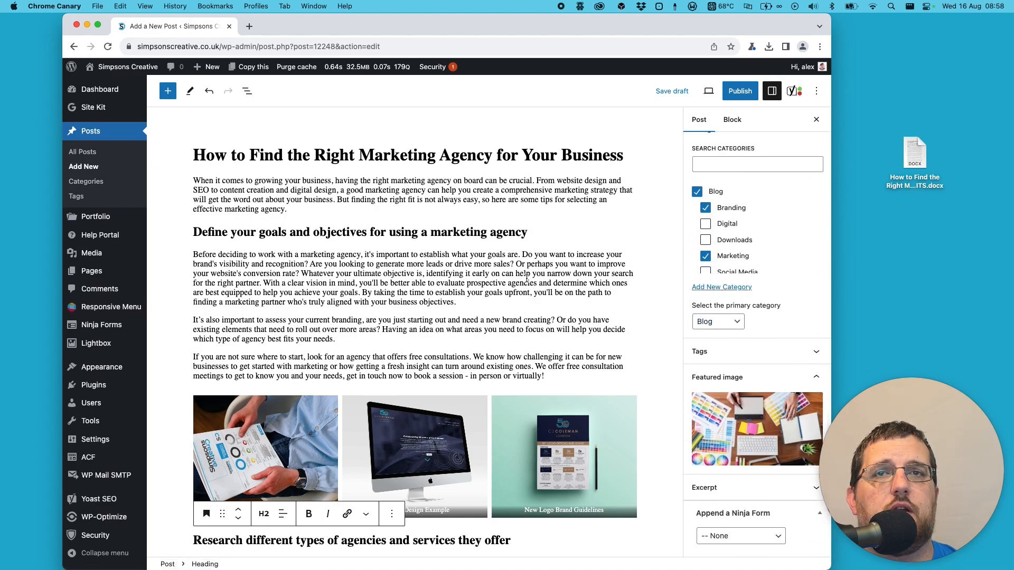
pyautogui.scroll(-15, 517, 275)
pyautogui.scroll(-5, 517, 275)
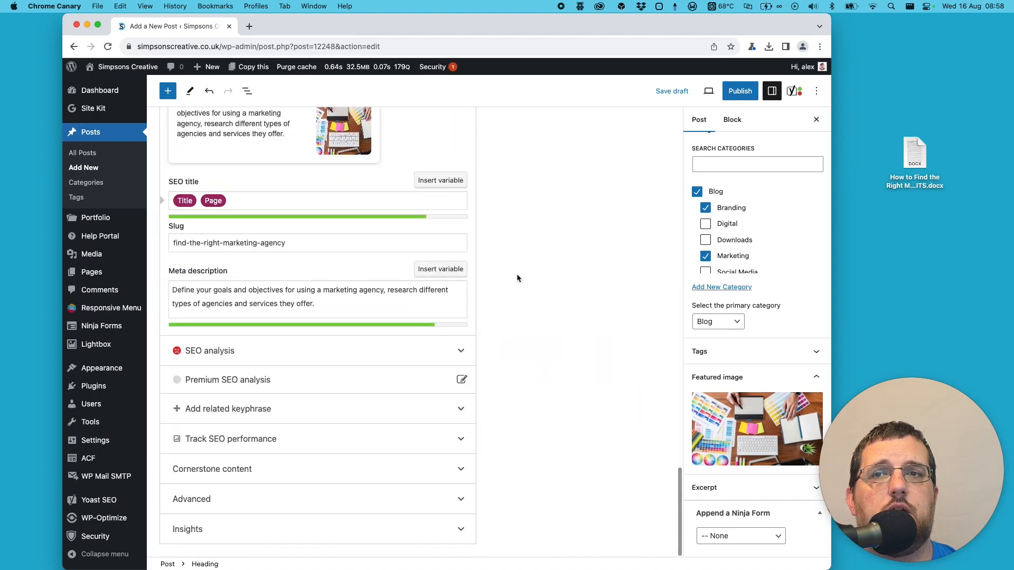
pyautogui.scroll(20, 652, 122)
pyautogui.click(731, 93)
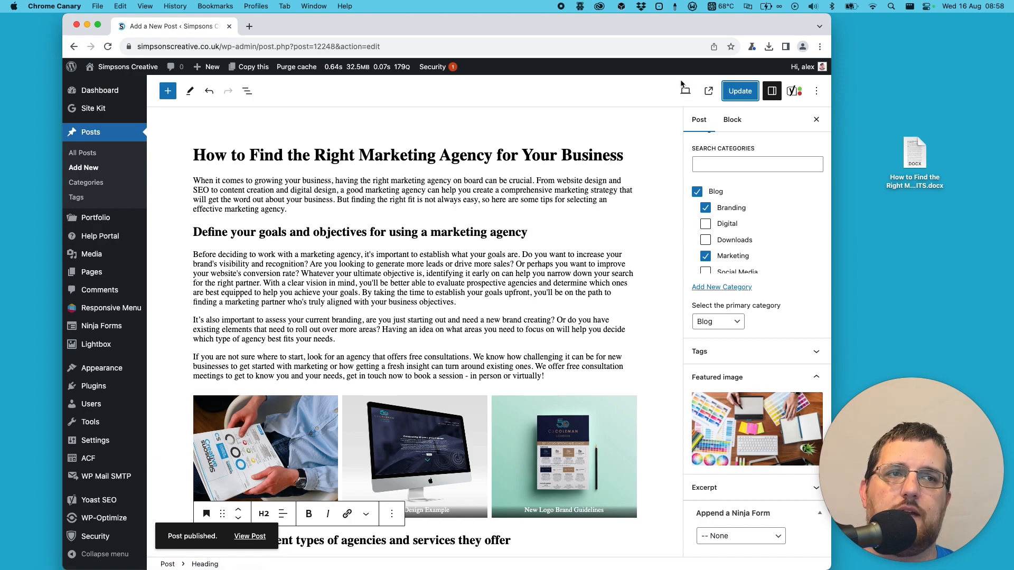
# - Update the published post and view its live page to check the gallery and headings
pyautogui.doubleClick(475, 271)
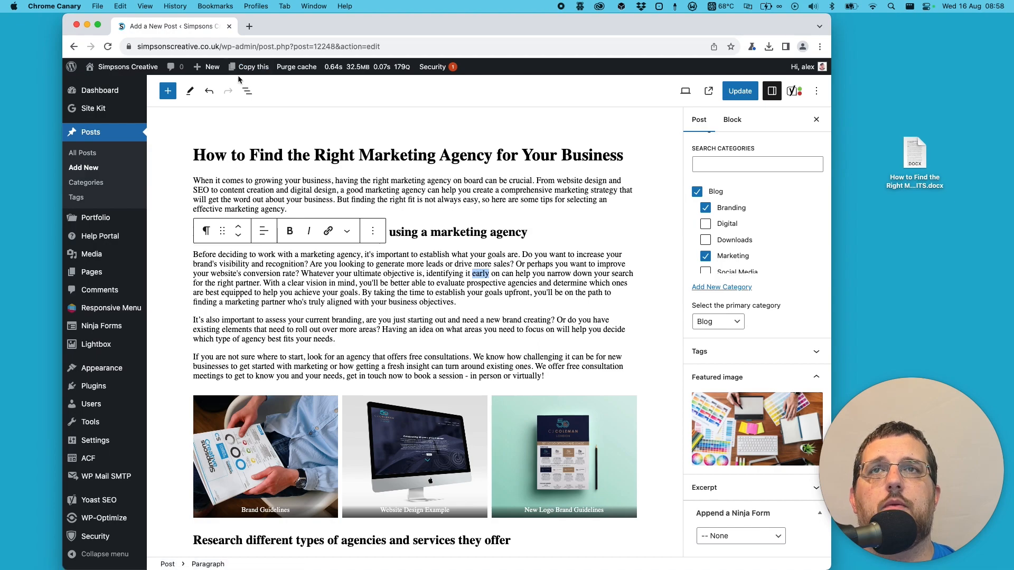
pyautogui.press('super+s')
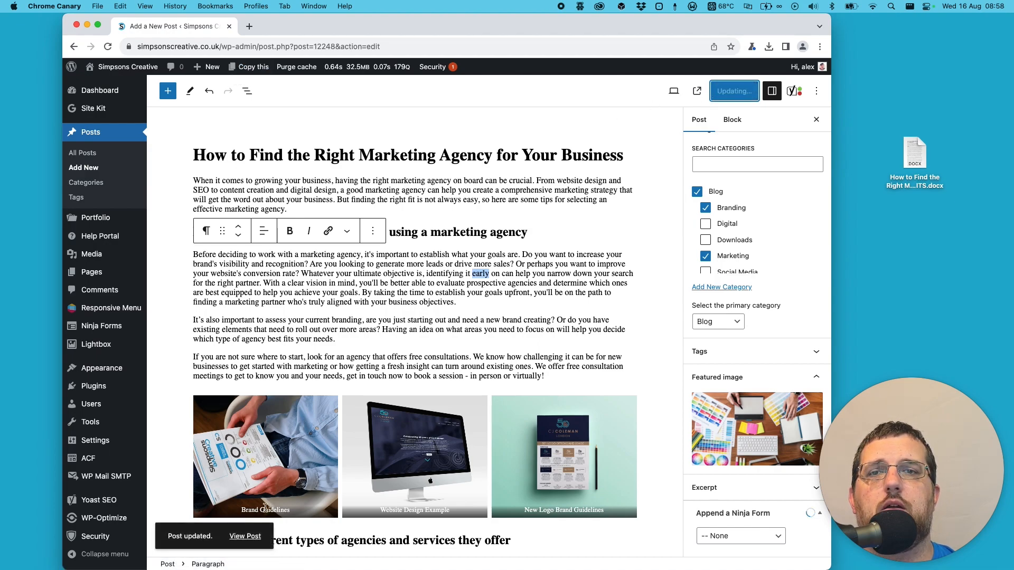
pyautogui.click(244, 536)
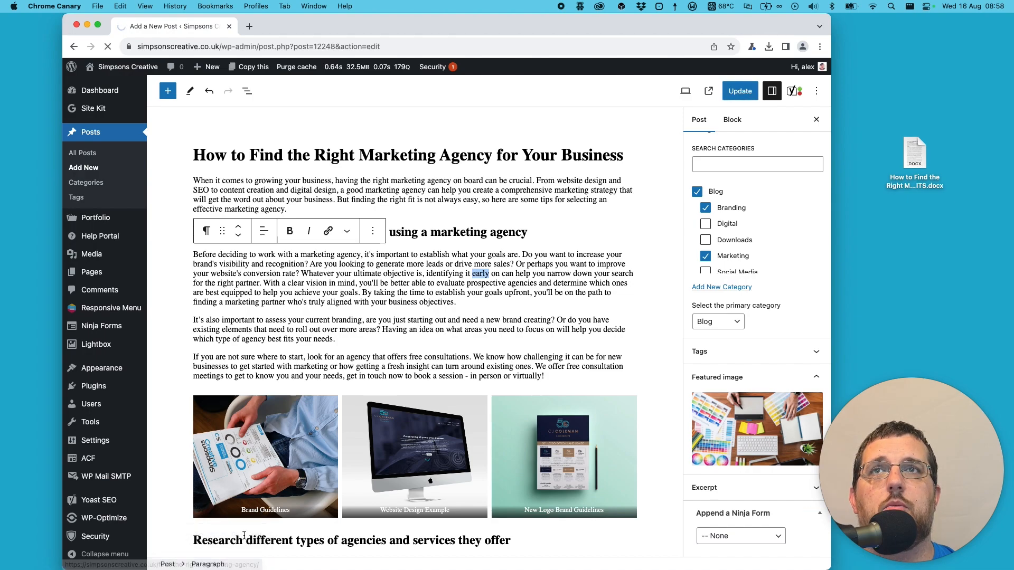
pyautogui.scroll(-12, 242, 267)
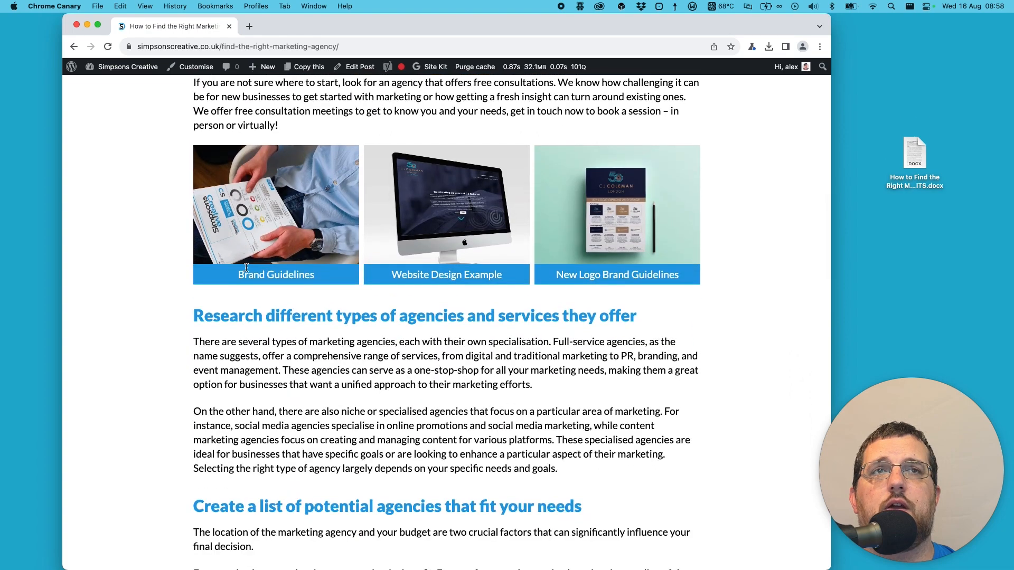
# - Open the website's Blog page and check the new post's listing and publication date
pyautogui.scroll(13, 244, 267)
pyautogui.click(703, 133)
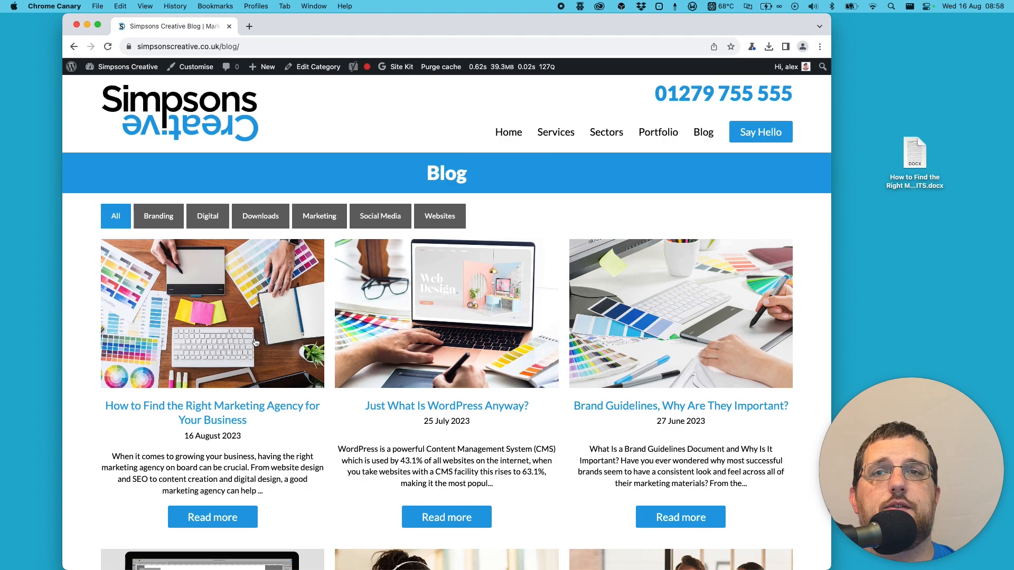
pyautogui.moveTo(182, 436); pyautogui.dragTo(240, 437)
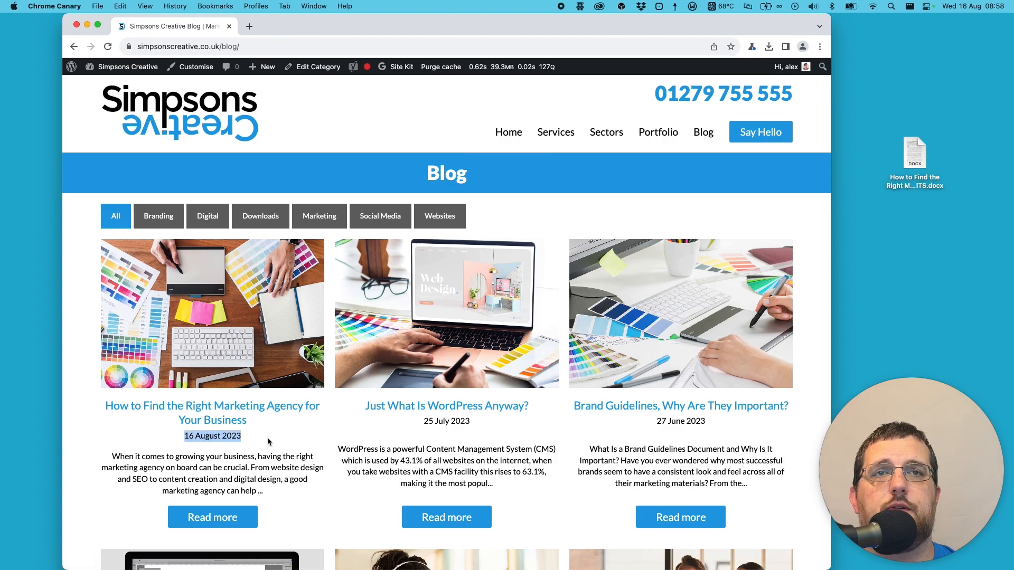